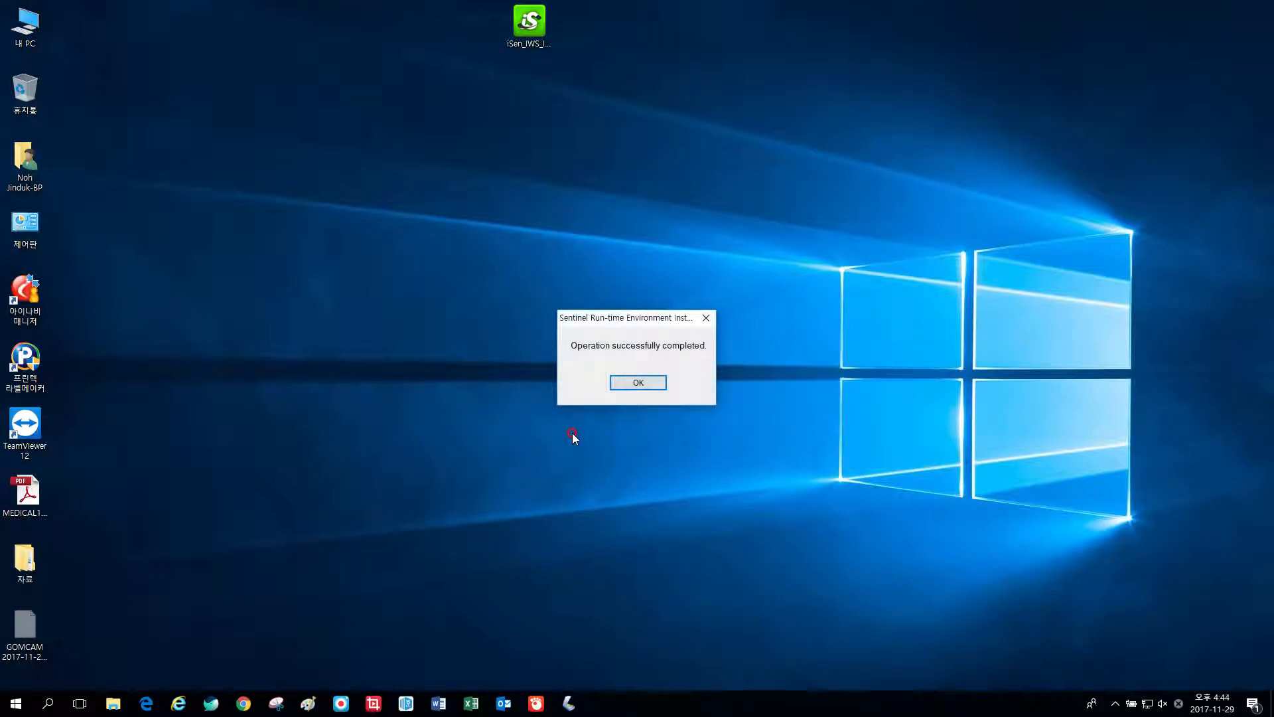
Dismiss the Sentinel run-time message and start installing iSen 3.05 for everyone in the default folder
{"action": "left_click", "coordinate": [617, 384]}
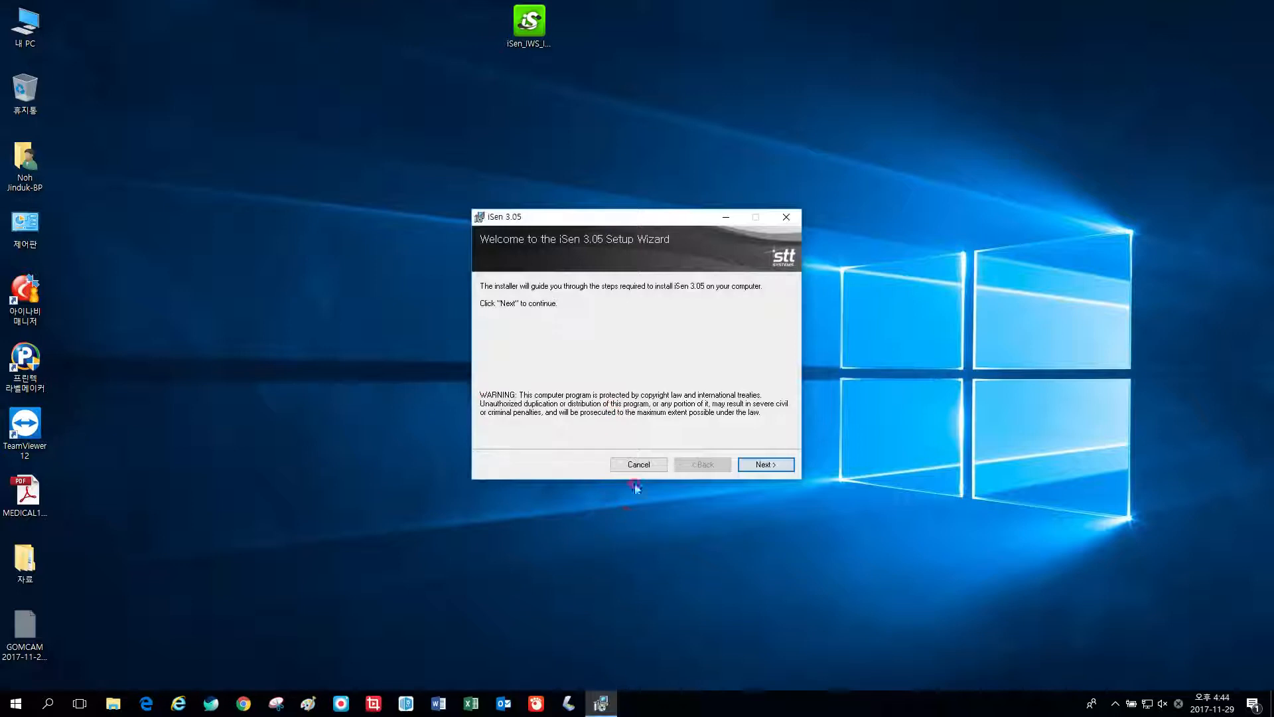
{"action": "left_click", "coordinate": [761, 464]}
{"action": "left_click", "coordinate": [515, 421]}
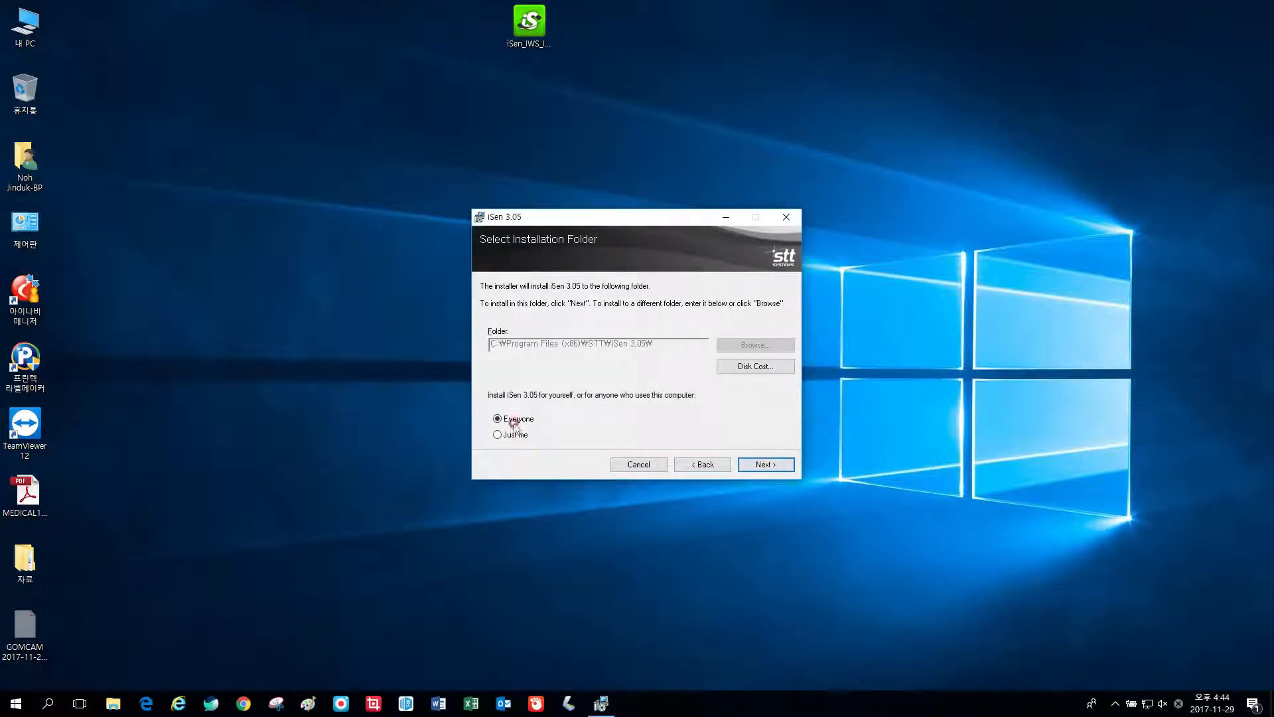
{"action": "left_click", "coordinate": [769, 464]}
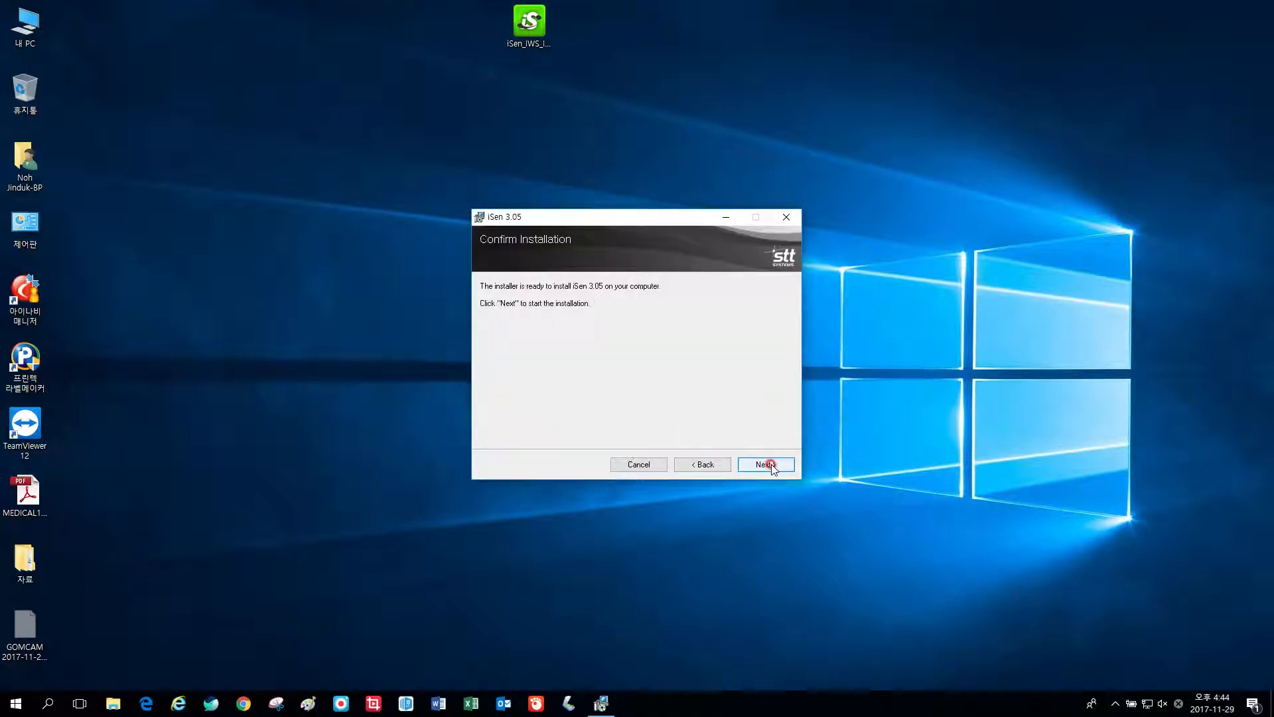
{"action": "left_click", "coordinate": [774, 465]}
{"action": "left_click", "coordinate": [531, 418]}
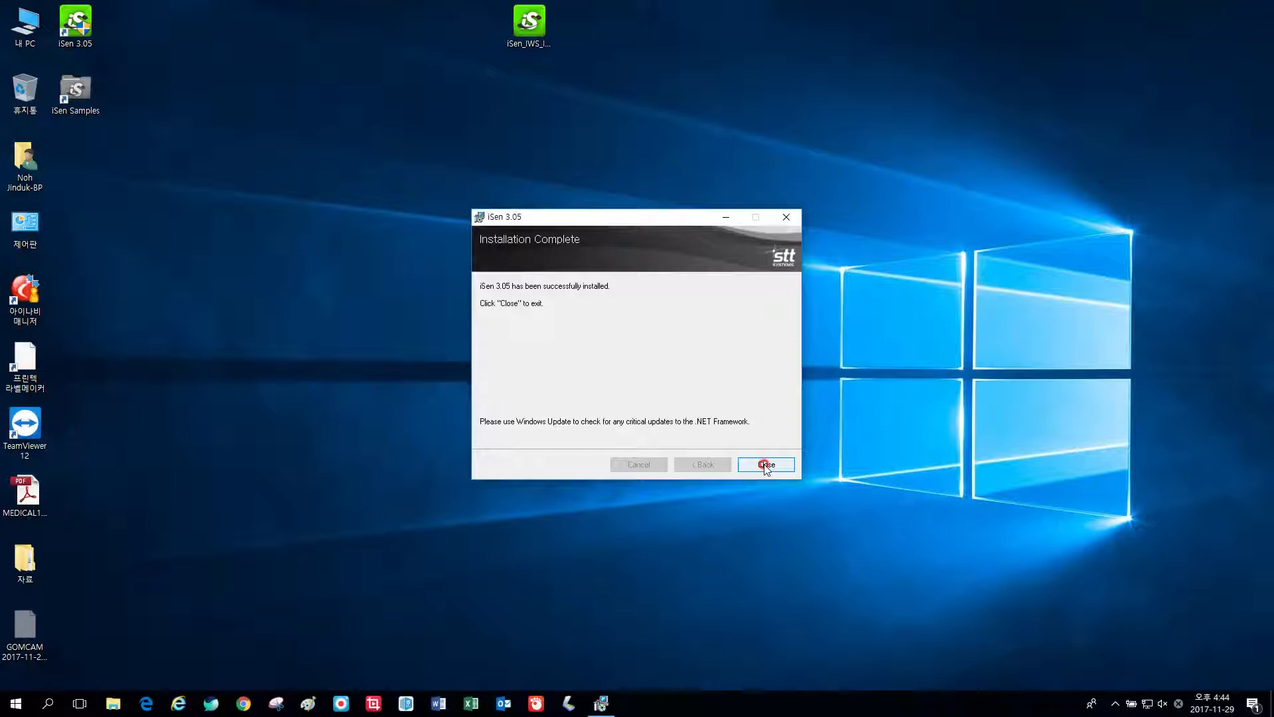
Close the completed iSen 3.05 setup wizard and acknowledge the installer's database path notice
{"action": "left_click", "coordinate": [766, 465]}
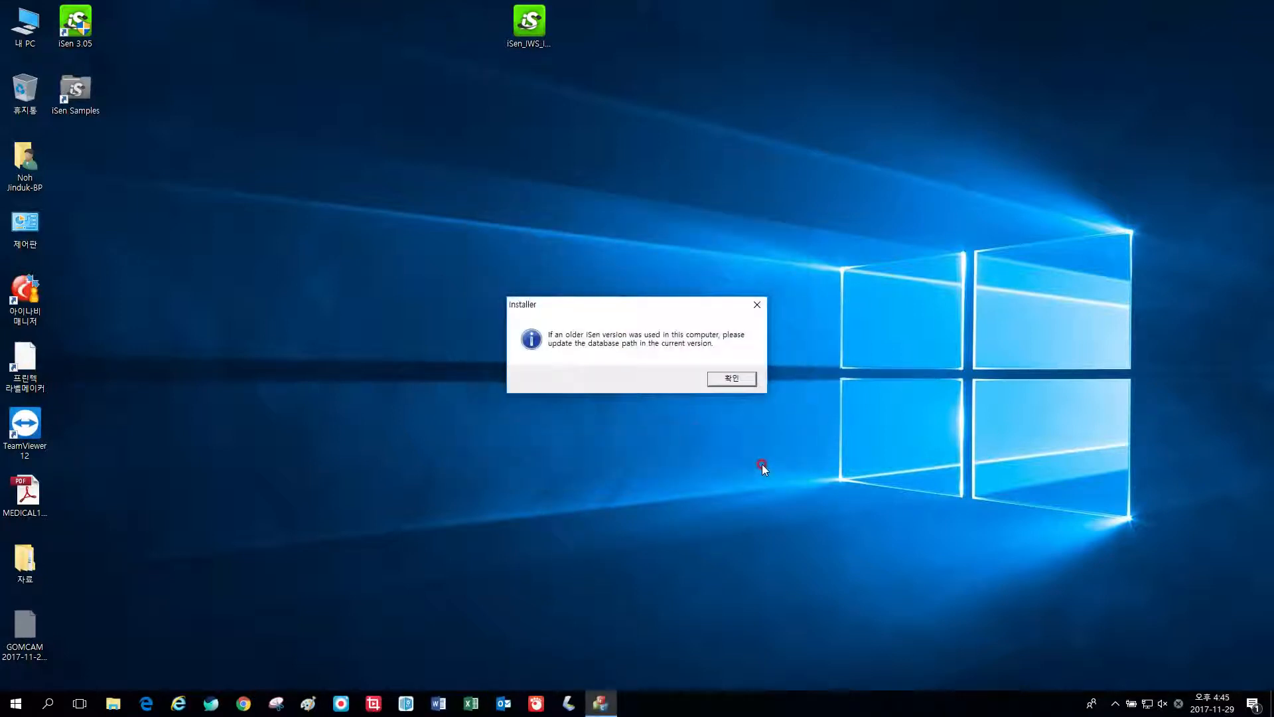
{"action": "left_click_drag", "start_coordinate": [591, 307], "coordinate": [585, 318]}
{"action": "left_click", "coordinate": [709, 394]}
{"action": "left_click", "coordinate": [711, 396]}
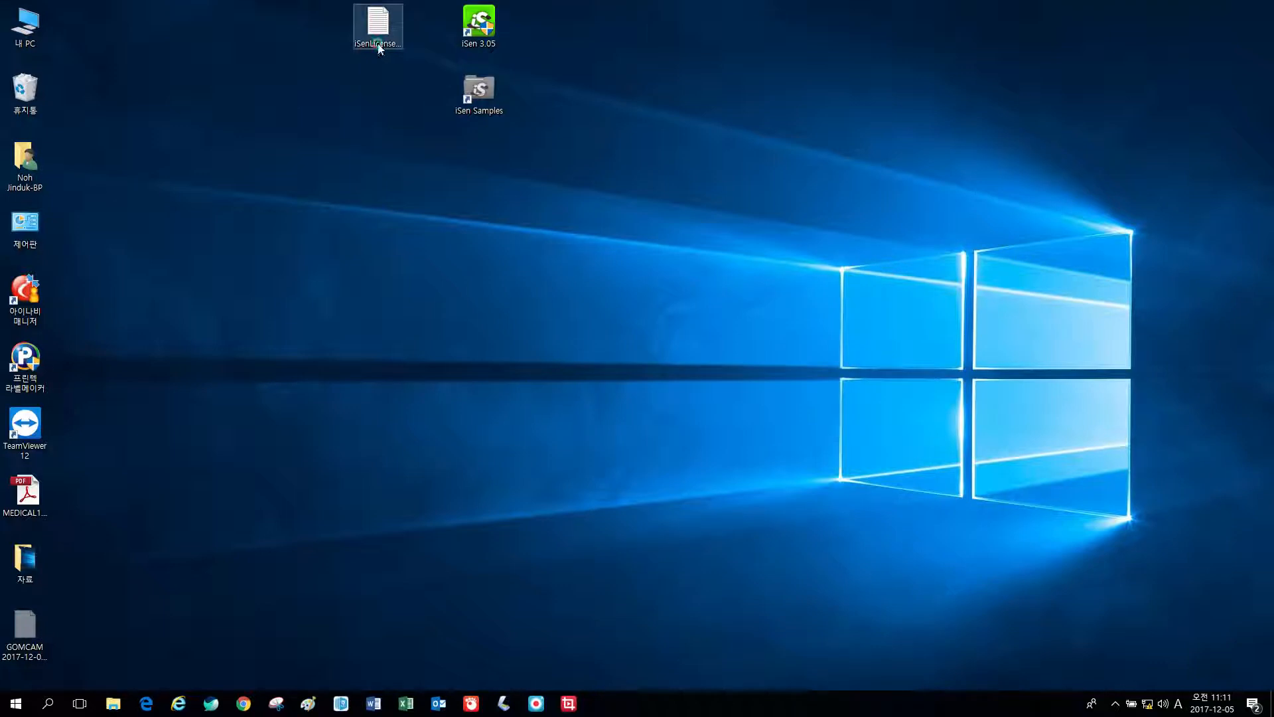
Copy the iSen license text file from the desktop and open the Program Files (x86) folder on drive C
{"action": "left_click", "coordinate": [379, 53]}
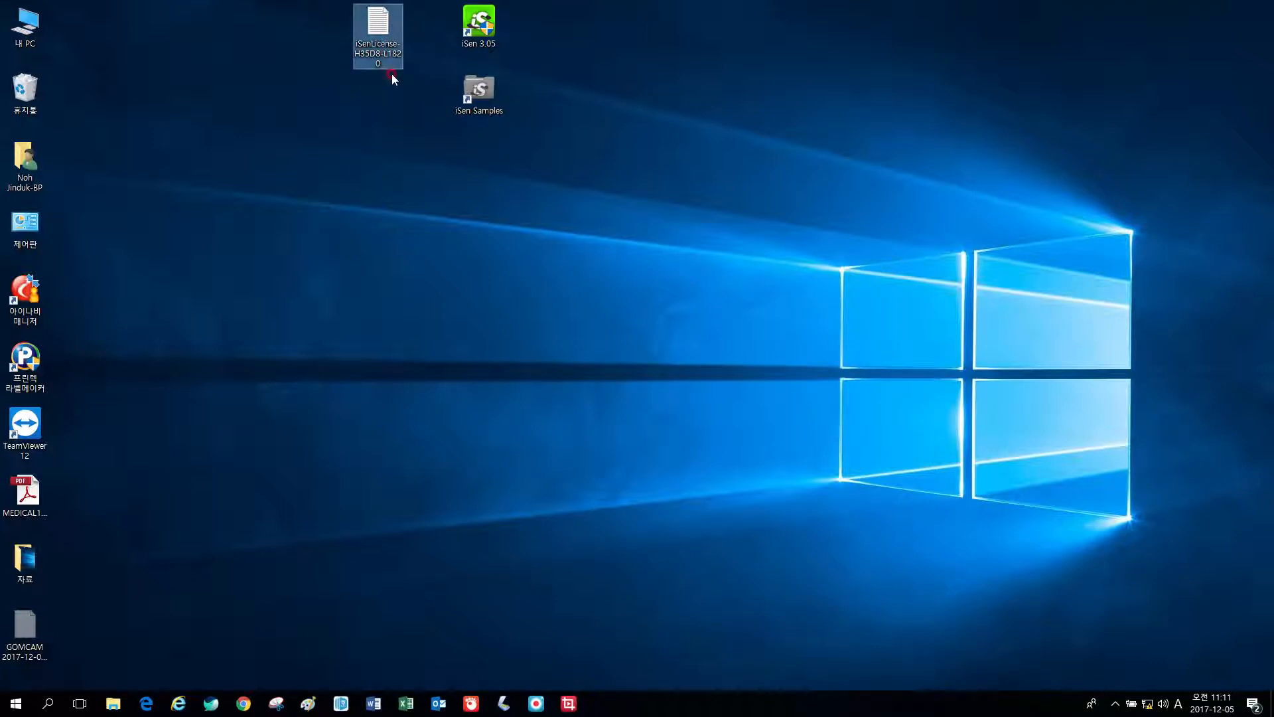
{"action": "double_click", "coordinate": [25, 25]}
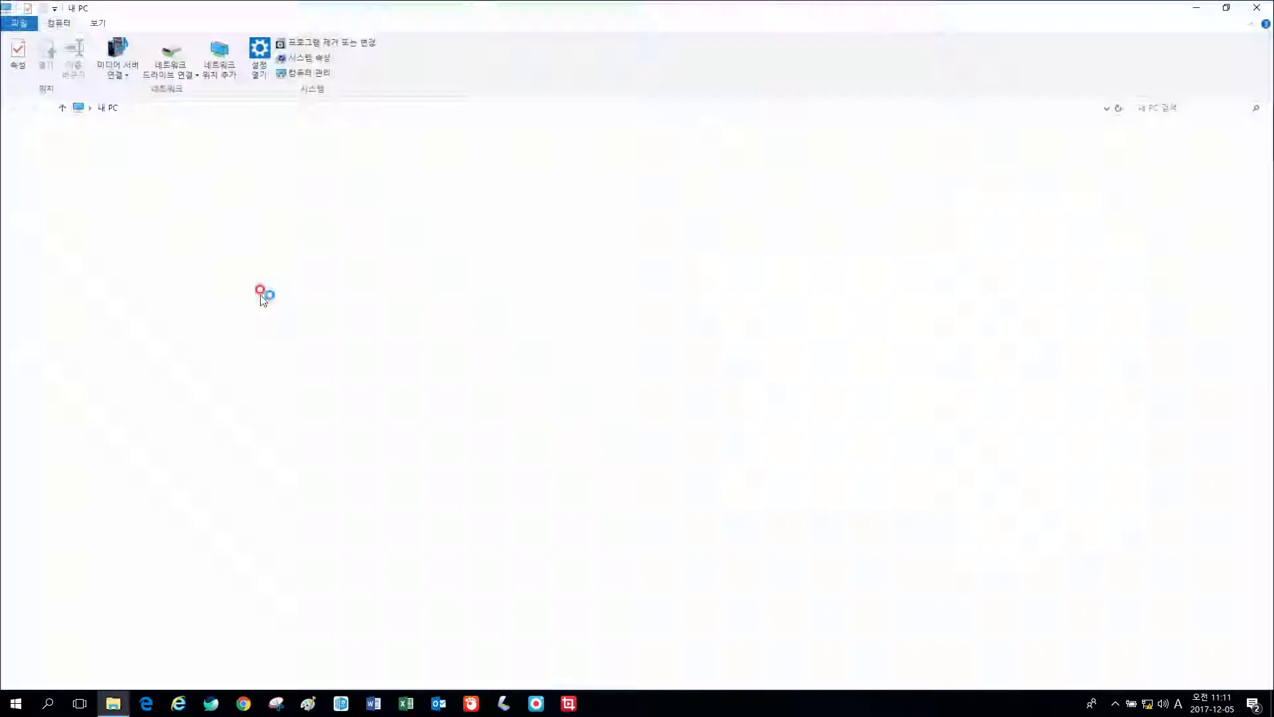
{"action": "left_click", "coordinate": [224, 272]}
{"action": "double_click", "coordinate": [224, 272]}
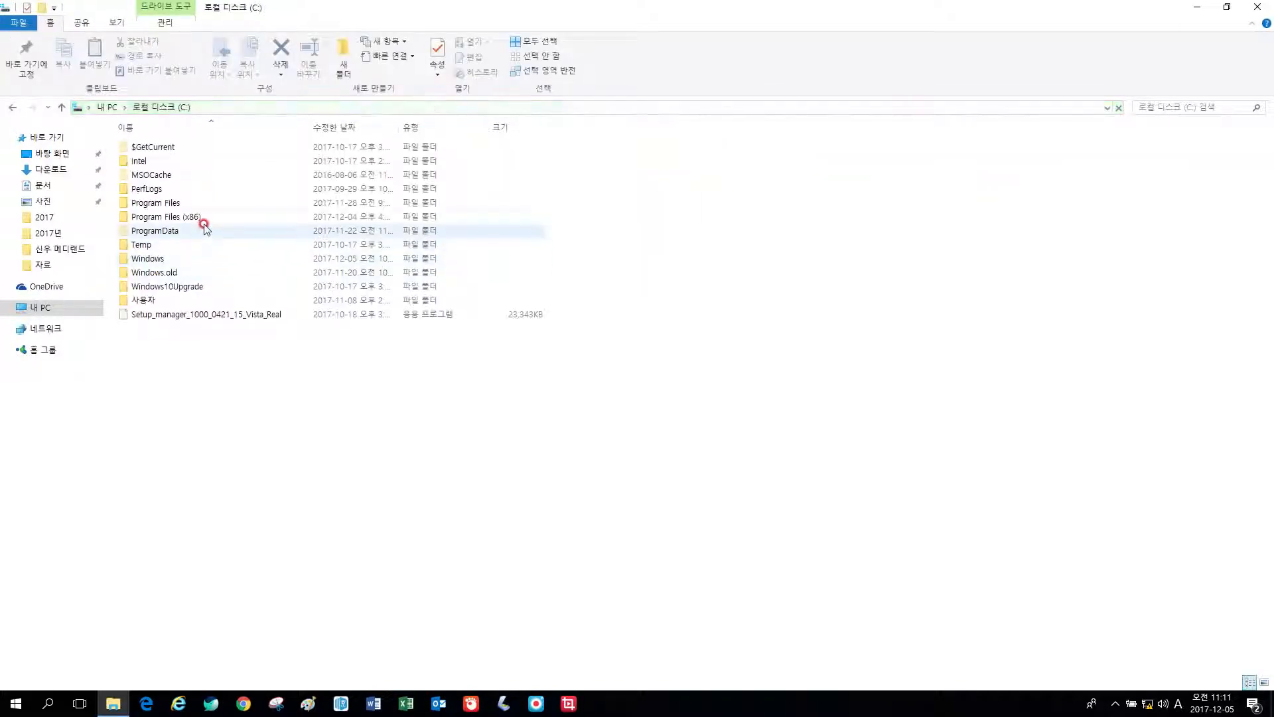
{"action": "left_click", "coordinate": [211, 217]}
{"action": "double_click", "coordinate": [211, 217]}
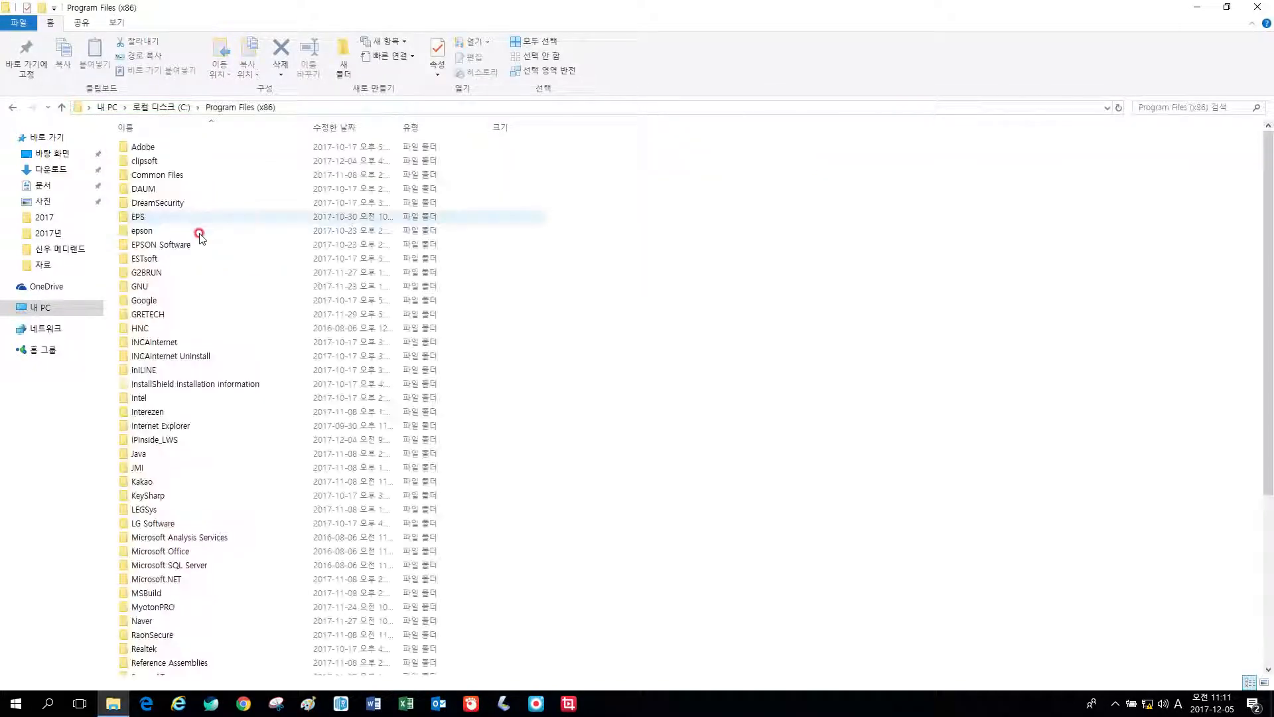
Open the Licenses folder inside STT\iSen 3.05\Files
{"action": "scroll", "coordinate": [196, 241], "scroll_direction": "down", "scroll_amount": 6}
{"action": "left_click", "coordinate": [186, 428]}
{"action": "double_click", "coordinate": [170, 458]}
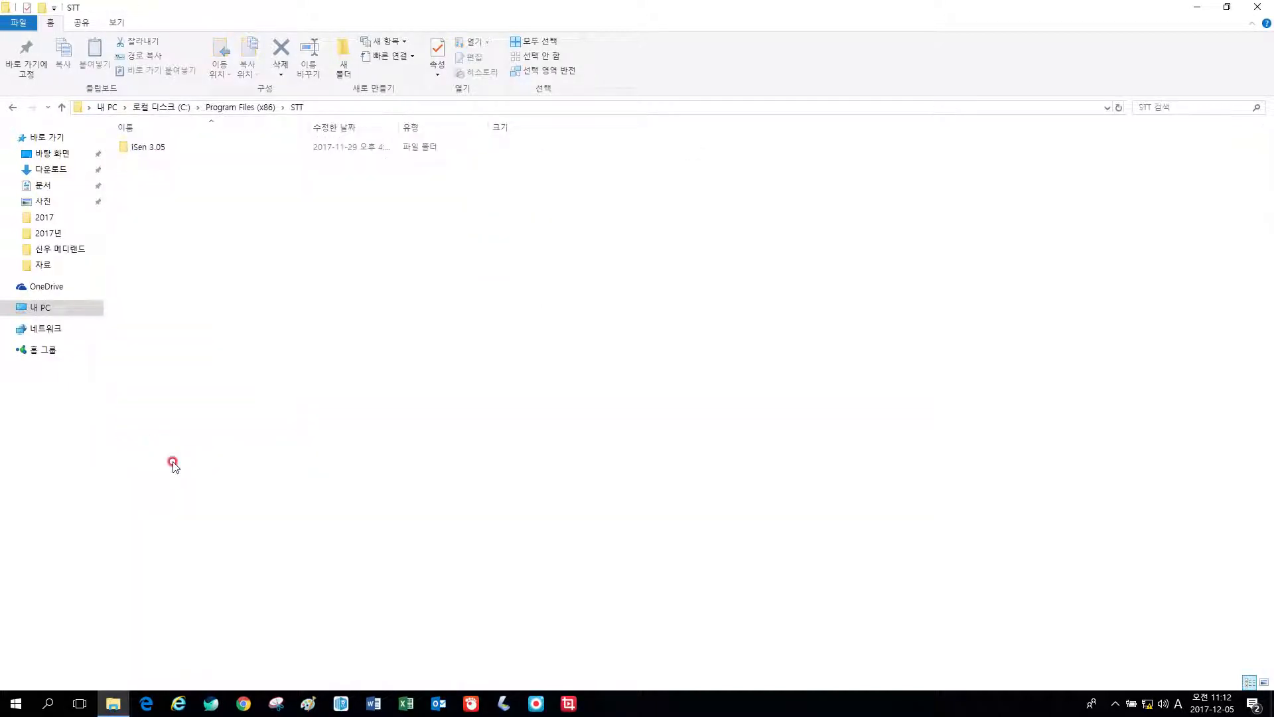
{"action": "double_click", "coordinate": [148, 149]}
{"action": "left_click", "coordinate": [157, 161]}
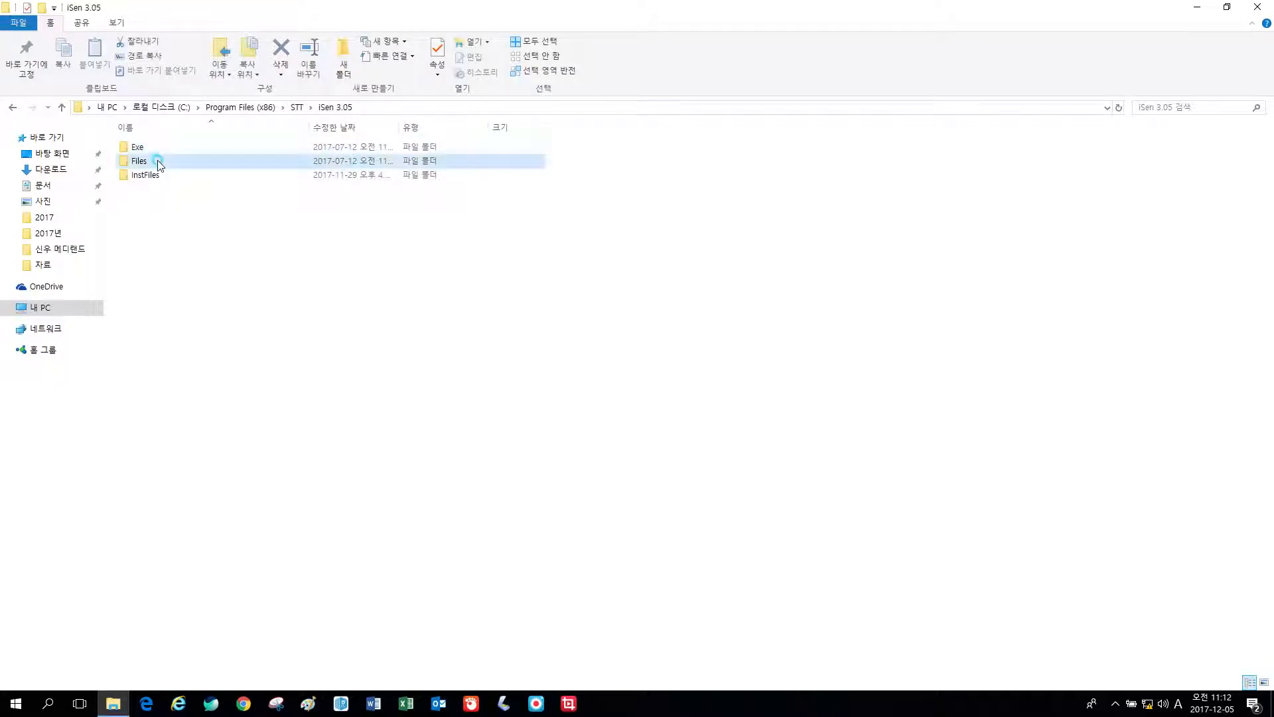
{"action": "double_click", "coordinate": [157, 161]}
{"action": "left_click", "coordinate": [171, 203]}
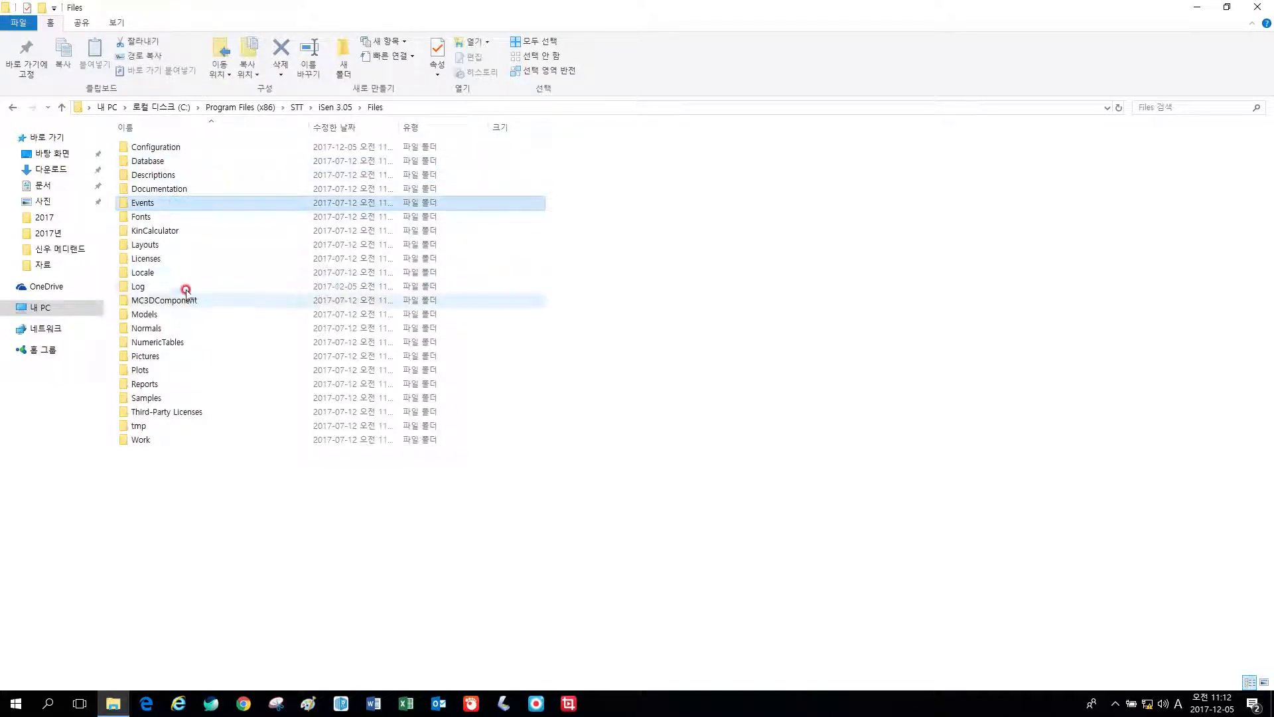
{"action": "left_click", "coordinate": [178, 264]}
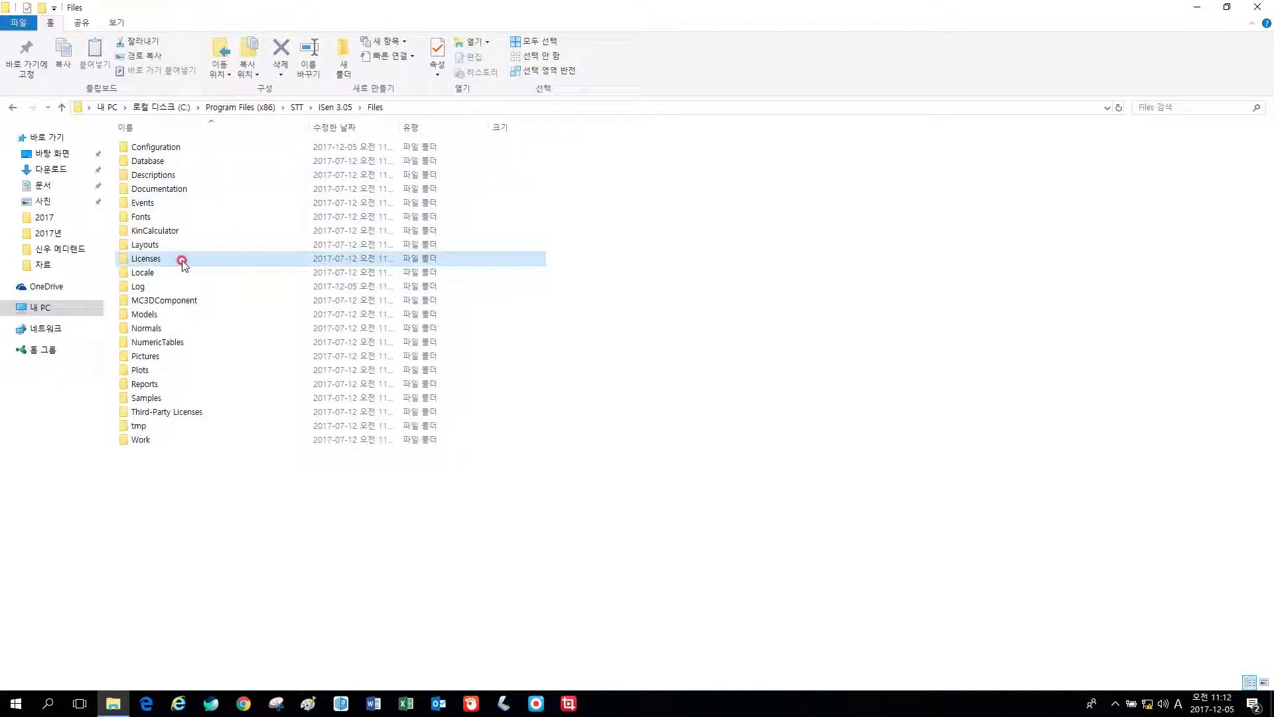
{"action": "double_click", "coordinate": [184, 264]}
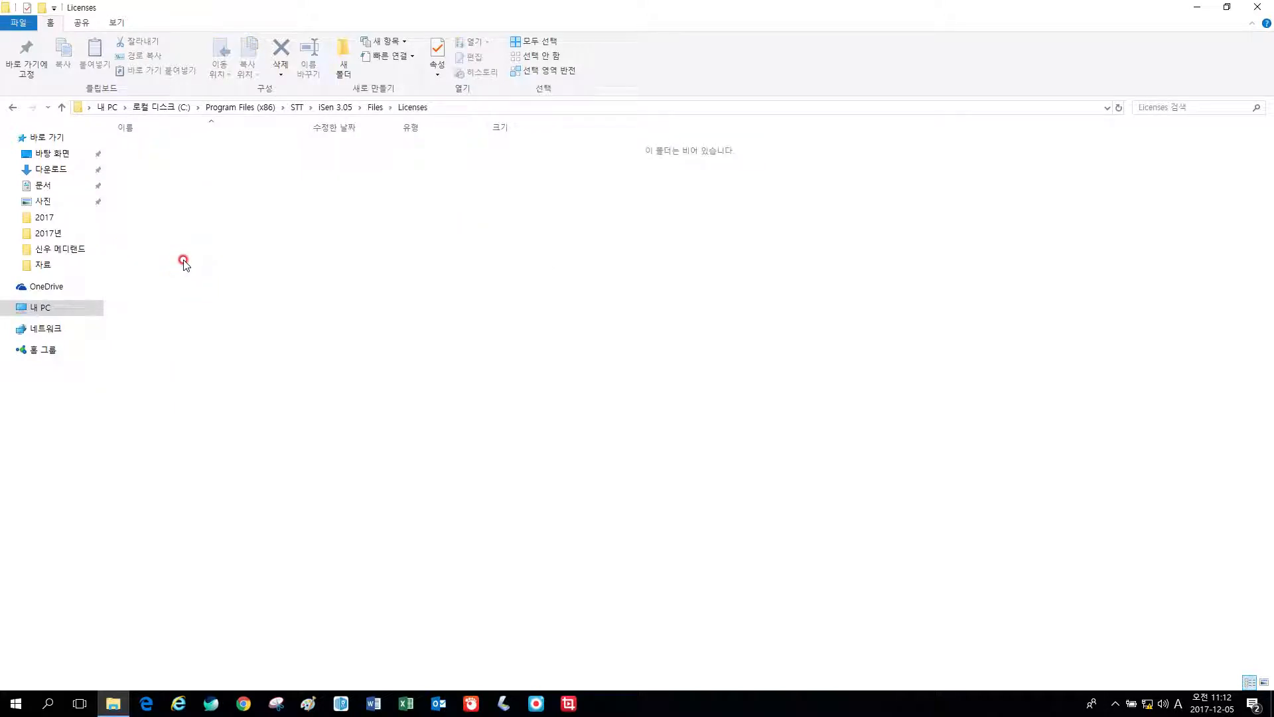
Paste the copied license file into the Licenses folder and close the folder window
{"action": "key", "text": "ctrl+v"}
{"action": "left_click", "coordinate": [282, 264]}
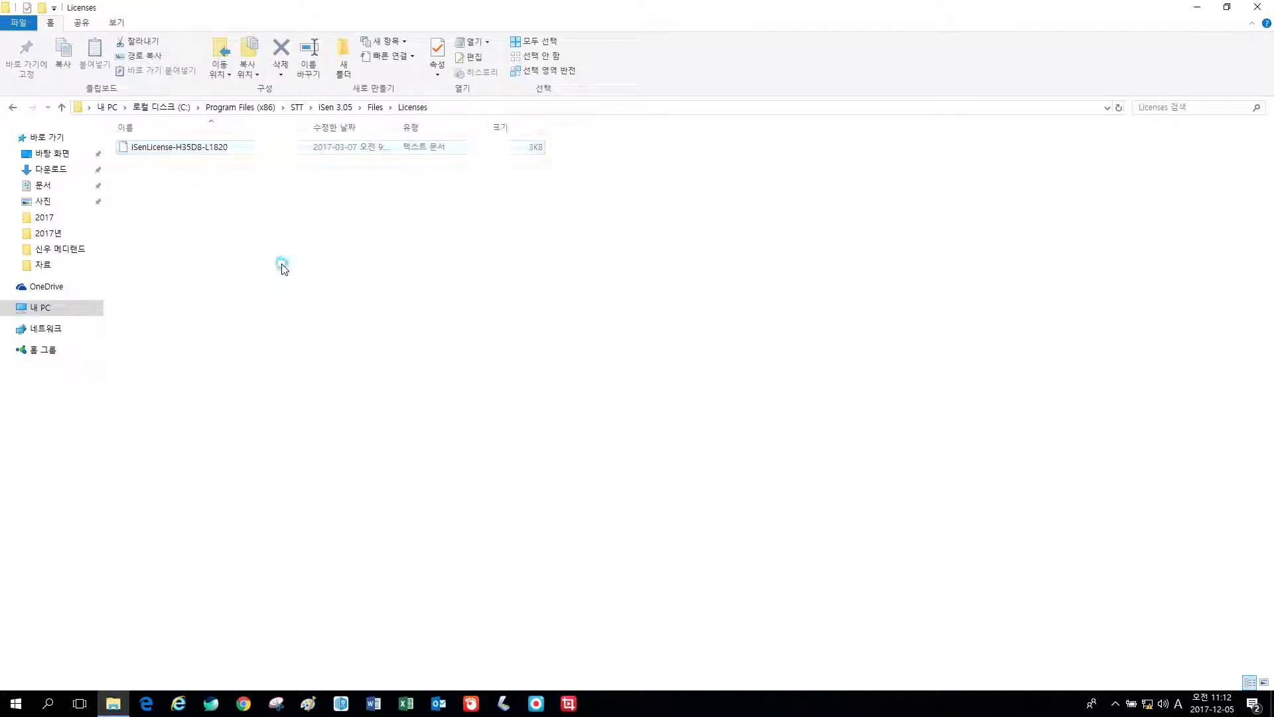
{"action": "left_click", "coordinate": [1257, 7]}
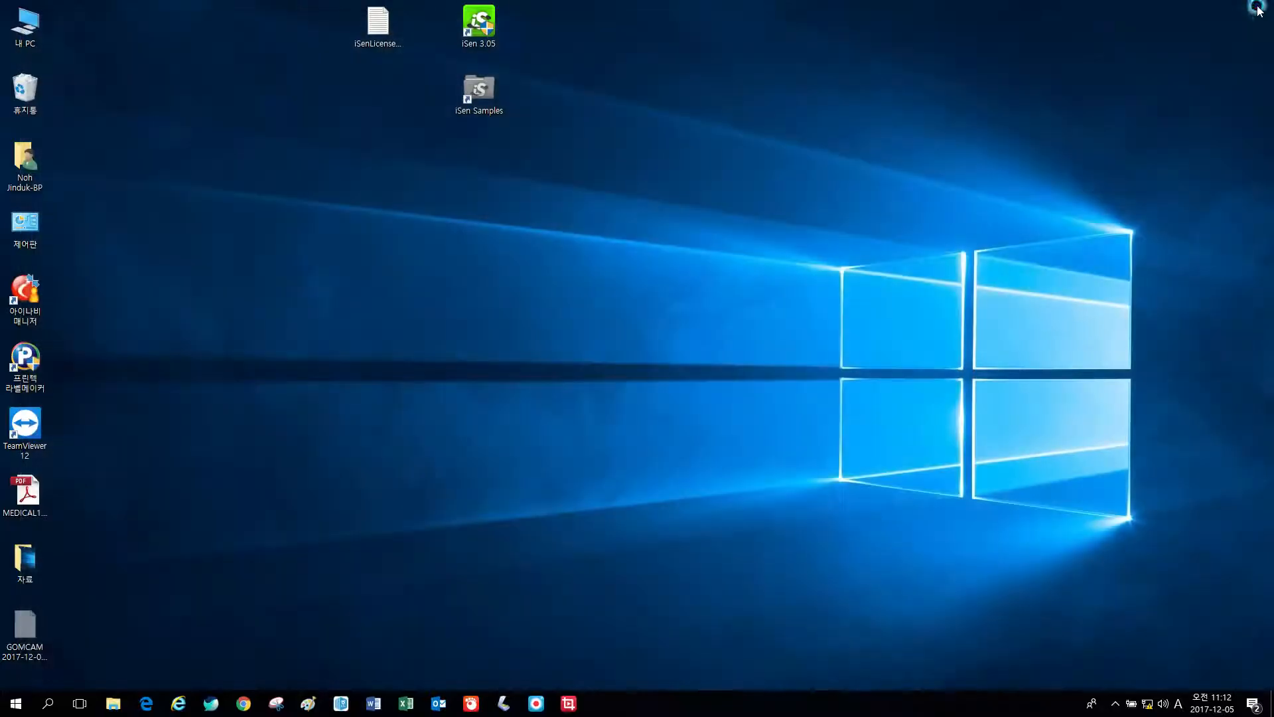
Launch iSen 3.05 from the desktop and start a new motion capture analysis
{"action": "left_click", "coordinate": [496, 42]}
{"action": "double_click", "coordinate": [494, 39]}
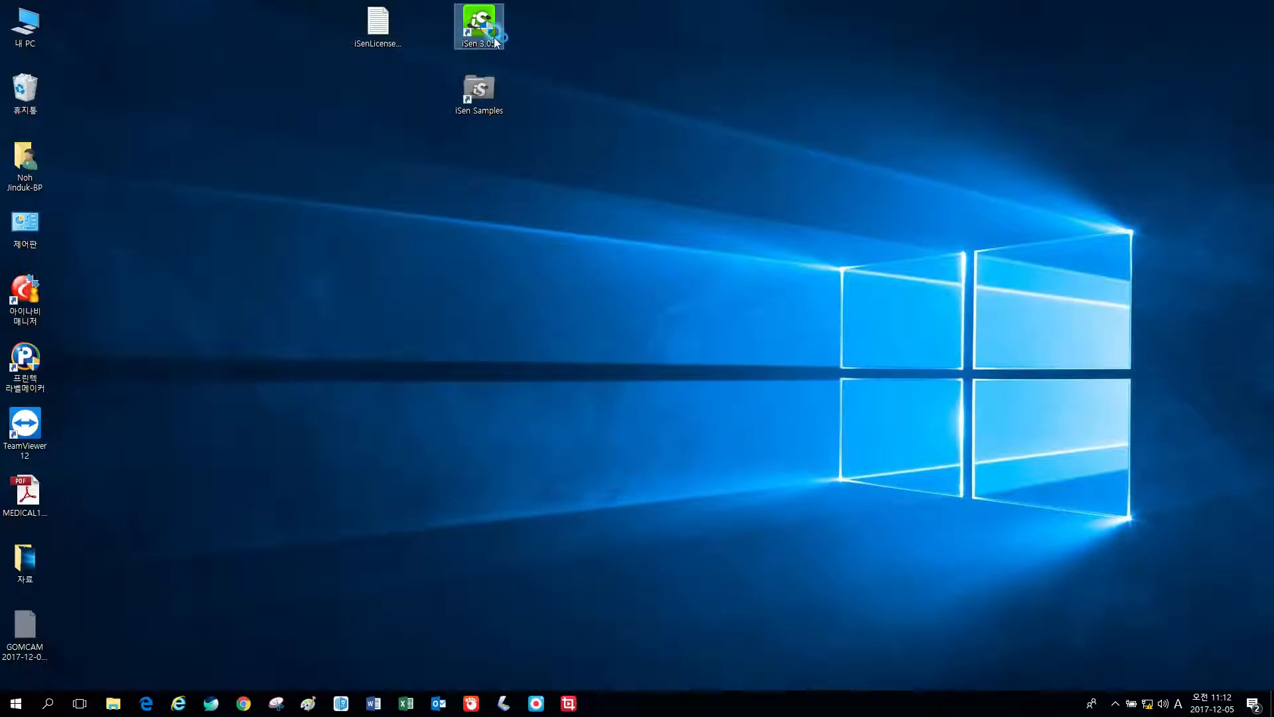
{"action": "left_click", "coordinate": [565, 436]}
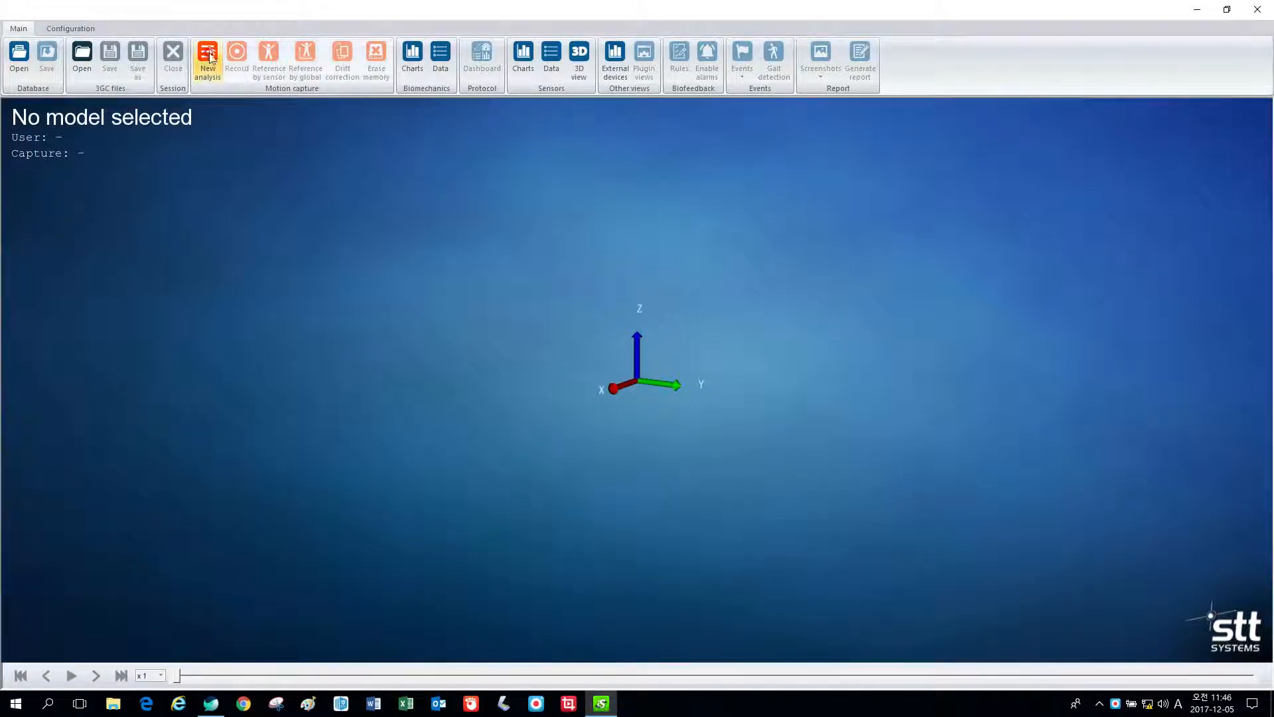
{"action": "left_click", "coordinate": [208, 76]}
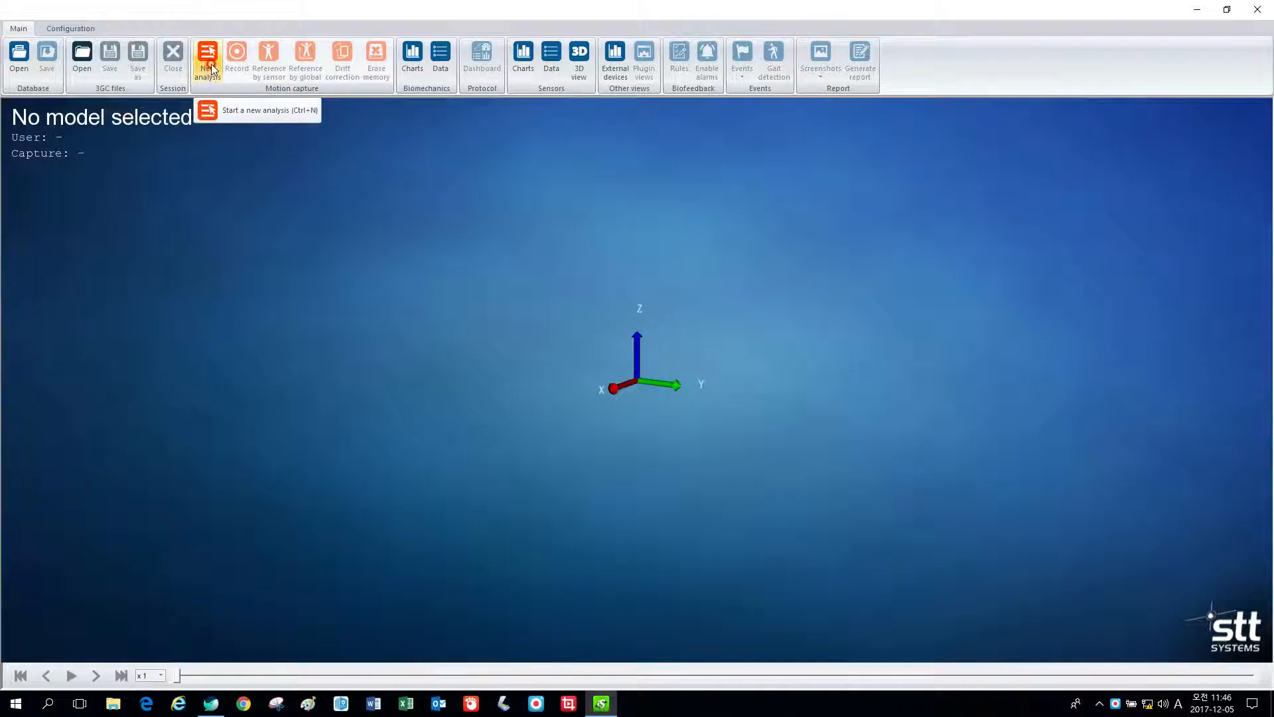
{"action": "left_click", "coordinate": [211, 64]}
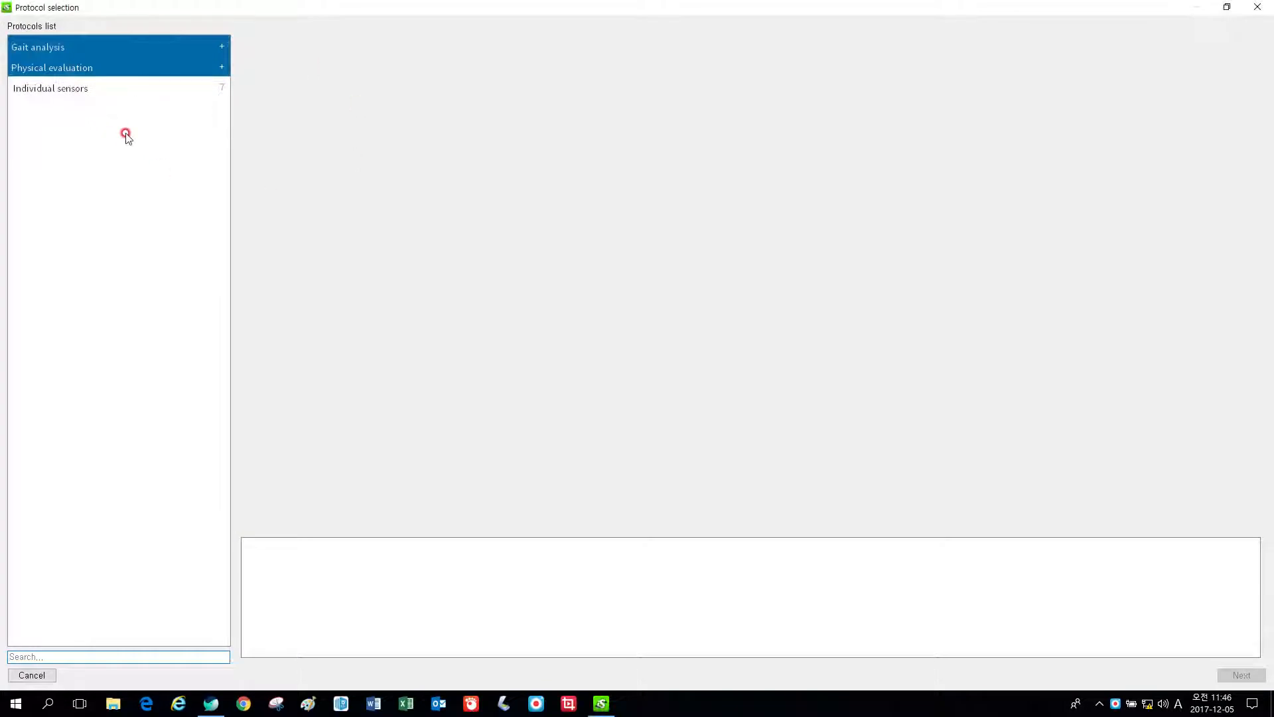
Examine the protocols offered under Gait analysis and in the Lower train and Upper train groups of Physical evaluation
{"action": "left_click", "coordinate": [38, 47]}
{"action": "left_click", "coordinate": [38, 47]}
{"action": "left_click", "coordinate": [38, 47]}
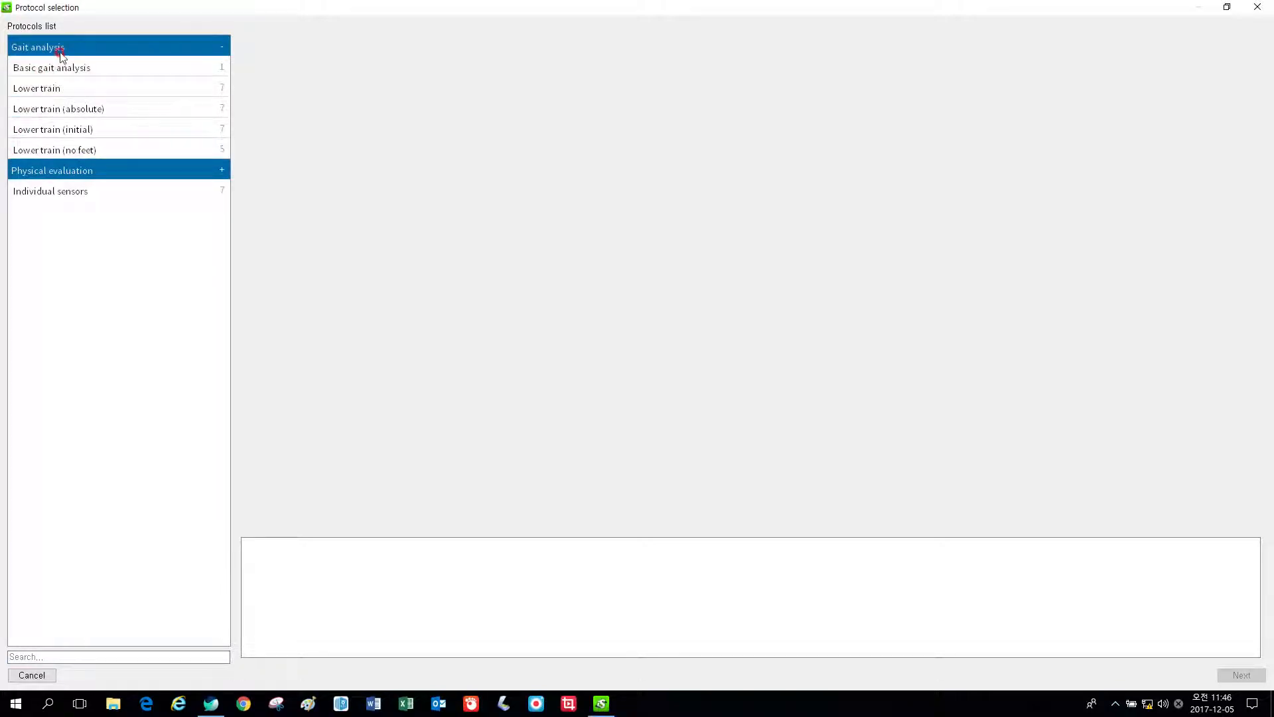
{"action": "left_click", "coordinate": [61, 47]}
{"action": "left_click", "coordinate": [52, 68]}
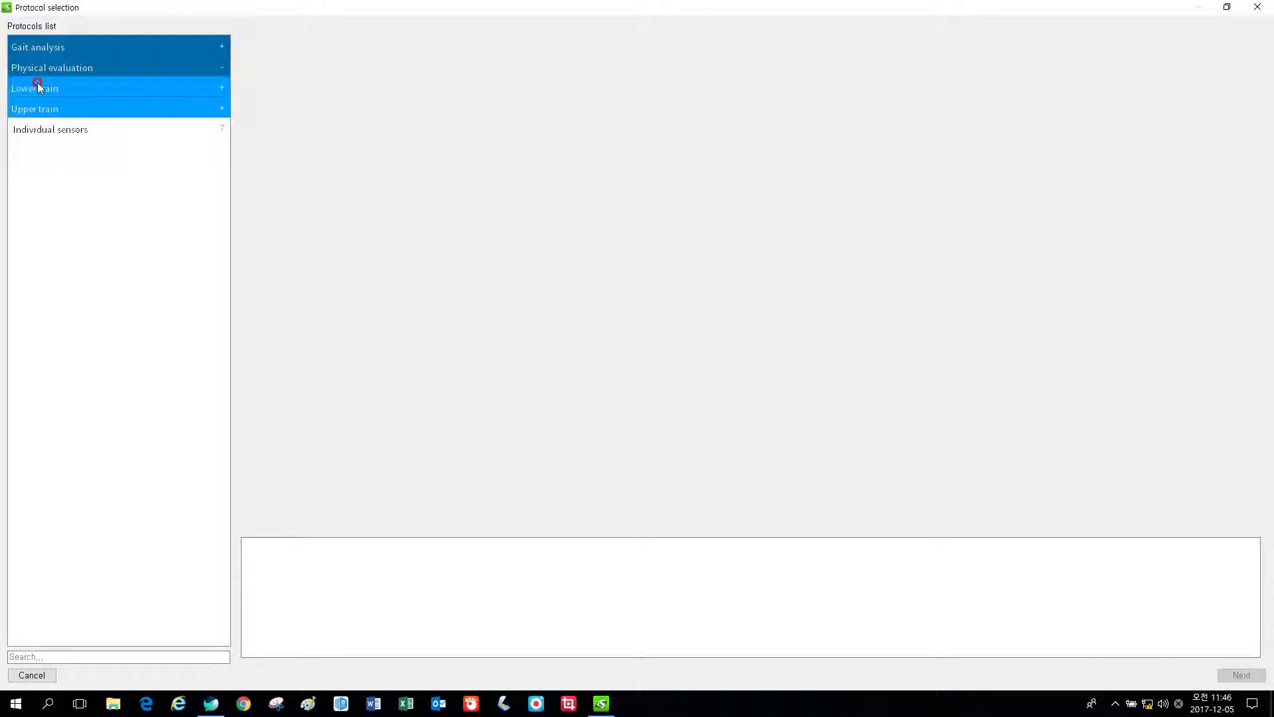
{"action": "left_click", "coordinate": [41, 87]}
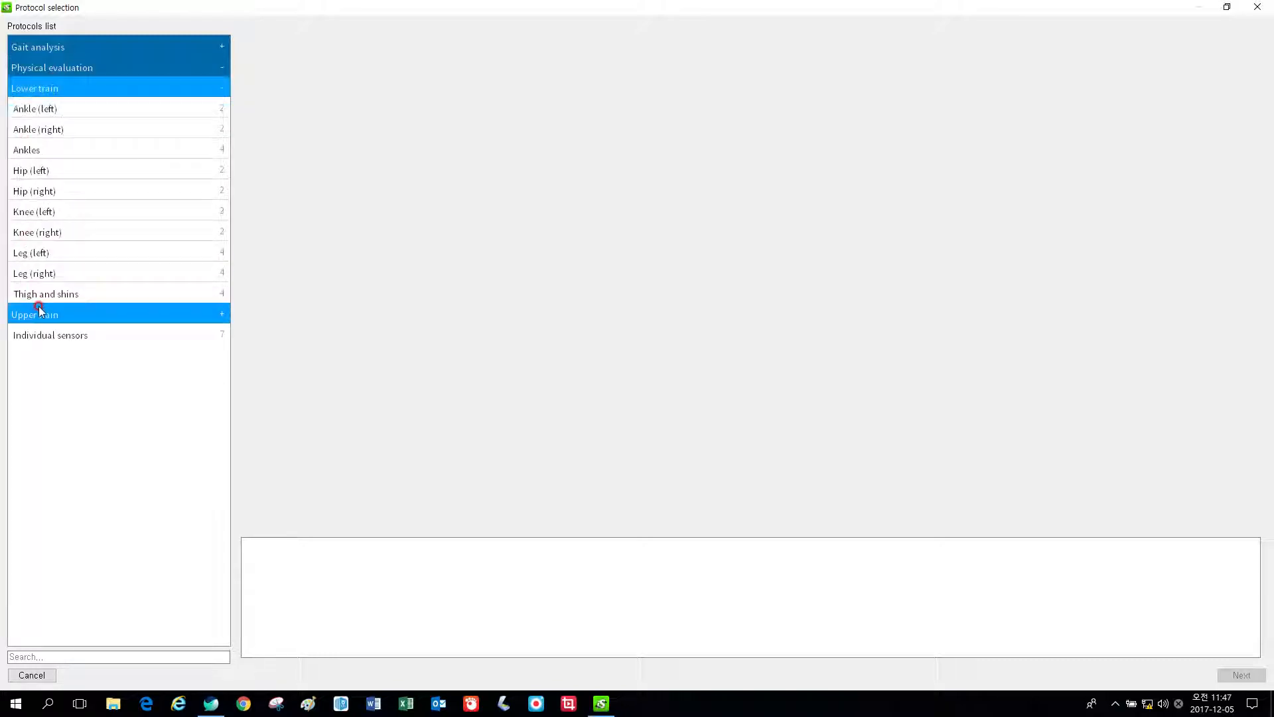
{"action": "left_click", "coordinate": [46, 316]}
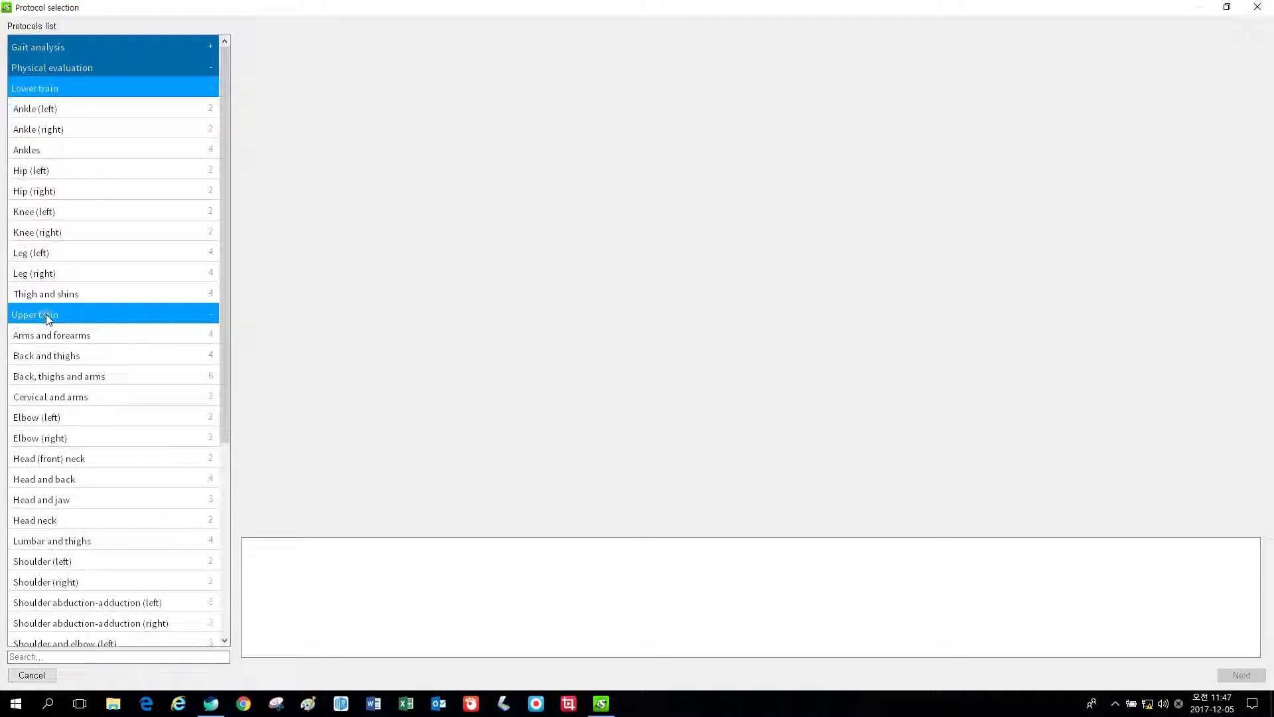
{"action": "left_click", "coordinate": [46, 314]}
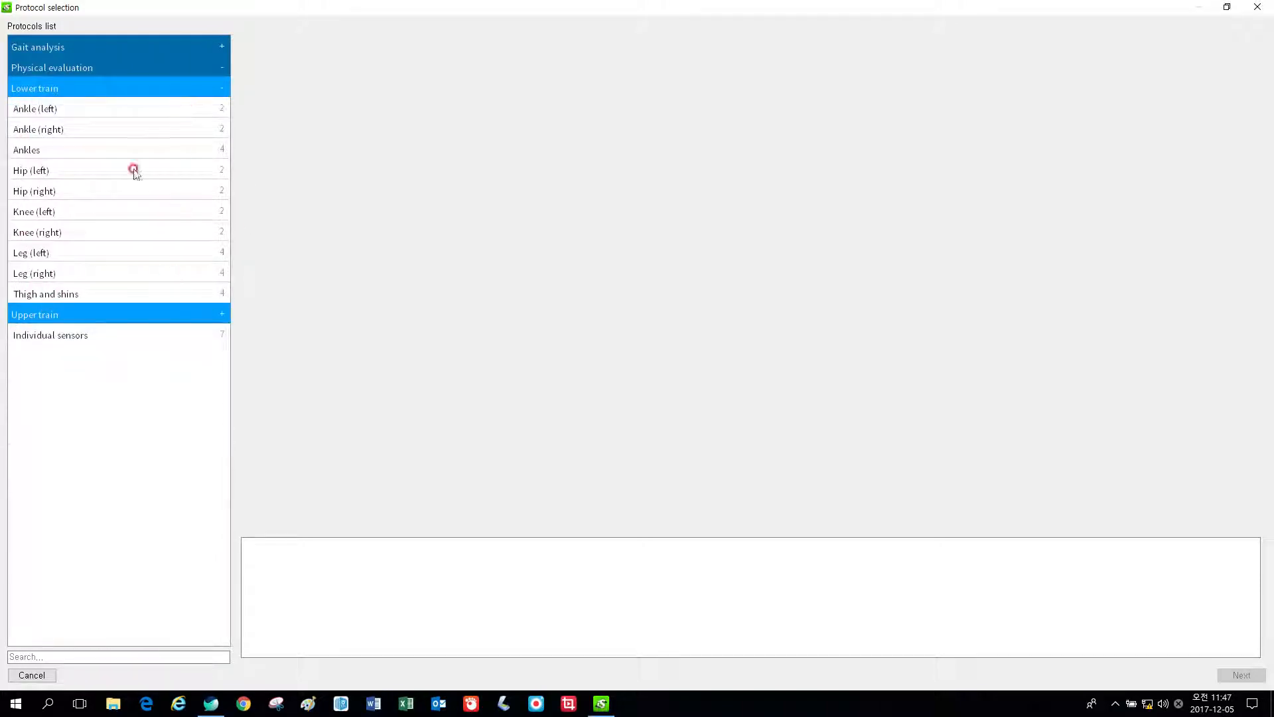
{"action": "left_click", "coordinate": [158, 85]}
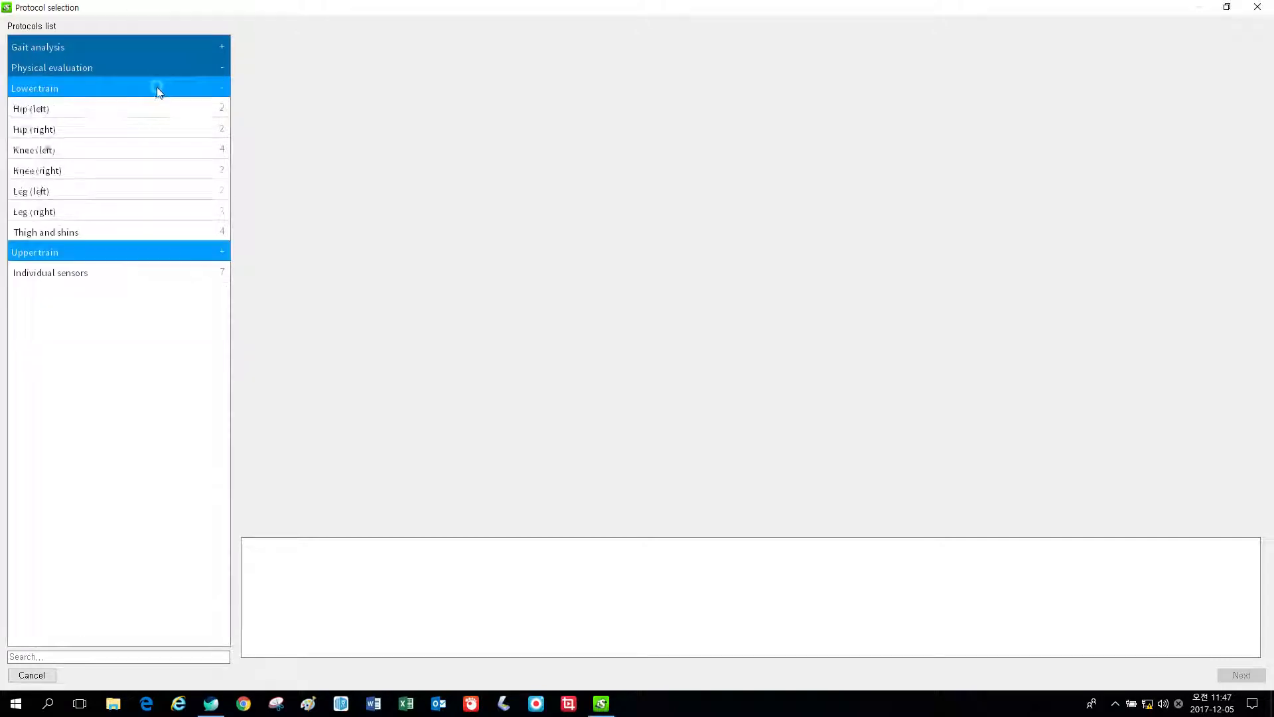
Select the Lower train (initial) gait analysis protocol and read through its description of sensor positions and joint angles
{"action": "left_click", "coordinate": [150, 47]}
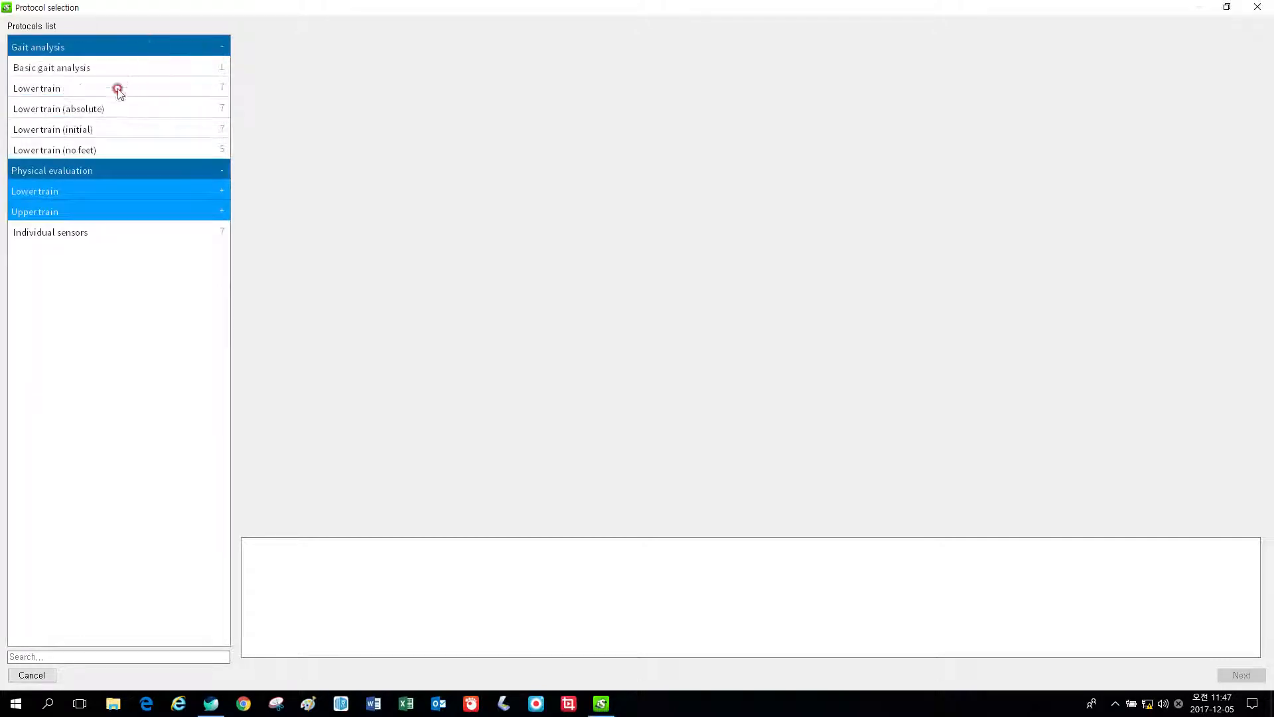
{"action": "left_click", "coordinate": [87, 130]}
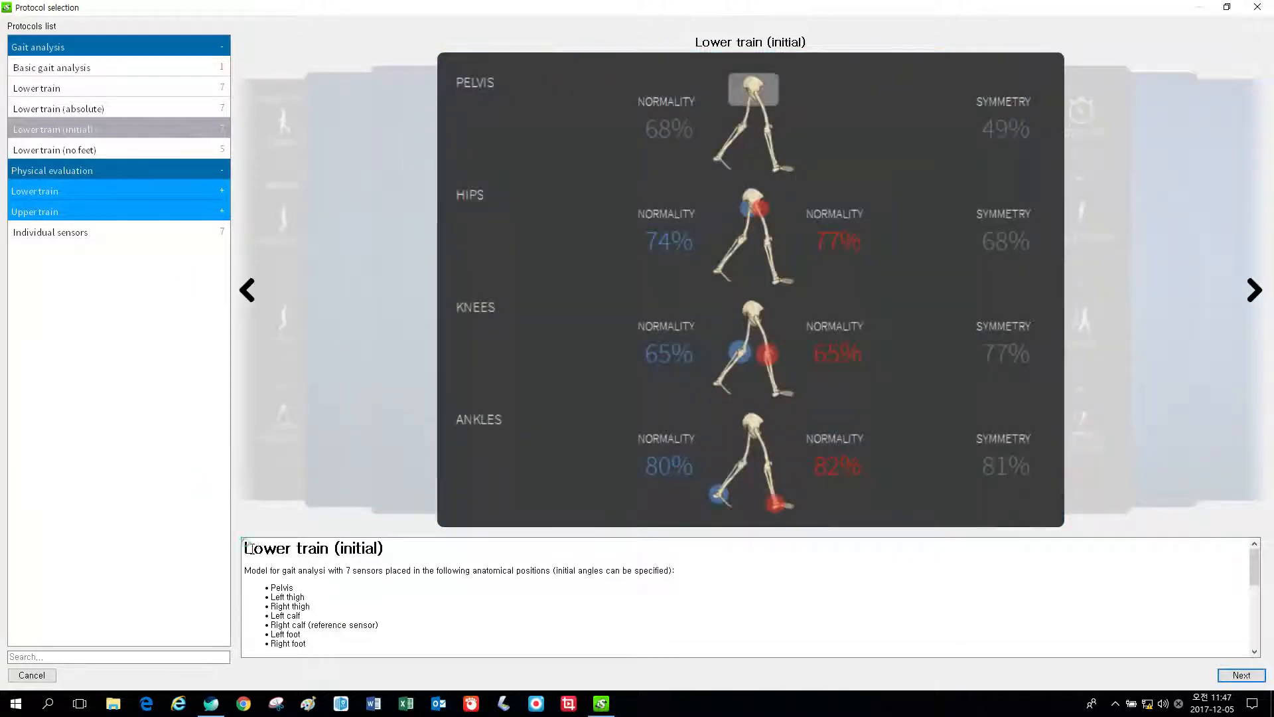
{"action": "left_click_drag", "start_coordinate": [250, 548], "coordinate": [362, 548]}
{"action": "scroll", "coordinate": [327, 554], "scroll_direction": "down", "scroll_amount": 1}
{"action": "left_click_drag", "start_coordinate": [283, 549], "coordinate": [323, 645]}
{"action": "scroll", "coordinate": [331, 643], "scroll_direction": "down", "scroll_amount": 1}
{"action": "scroll", "coordinate": [322, 645], "scroll_direction": "down", "scroll_amount": 3}
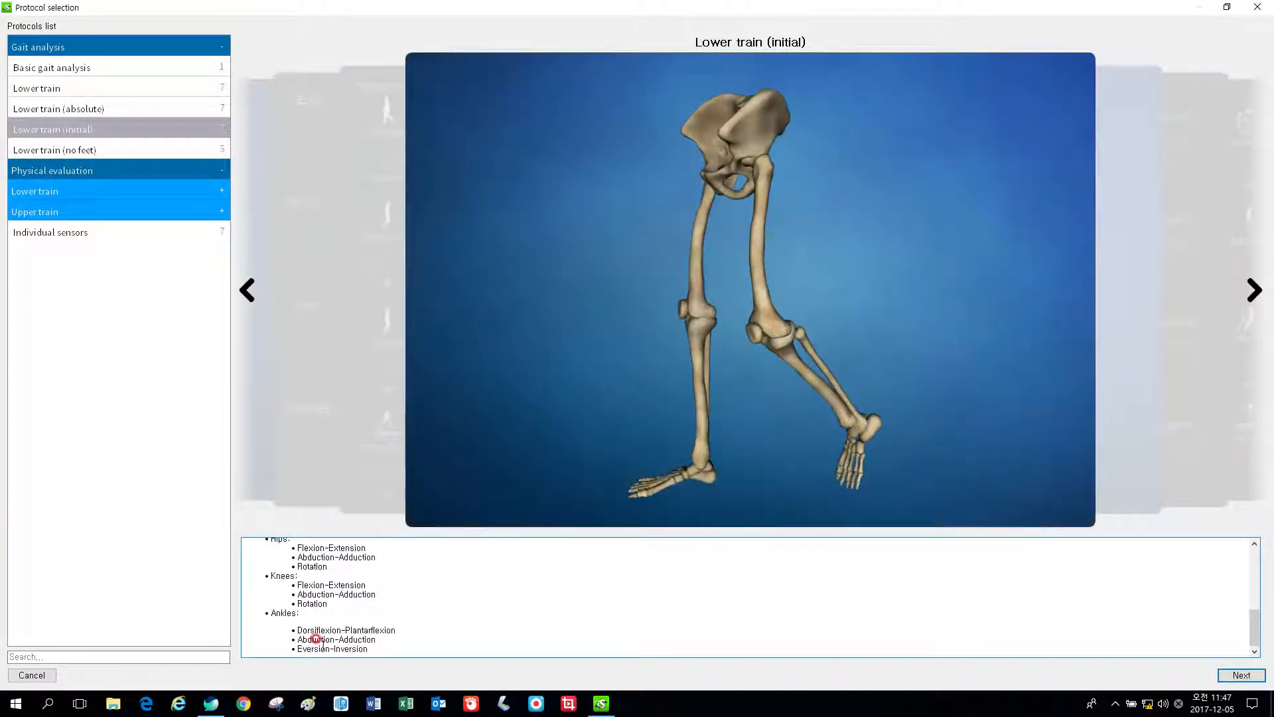
{"action": "scroll", "coordinate": [315, 639], "scroll_direction": "up", "scroll_amount": 5}
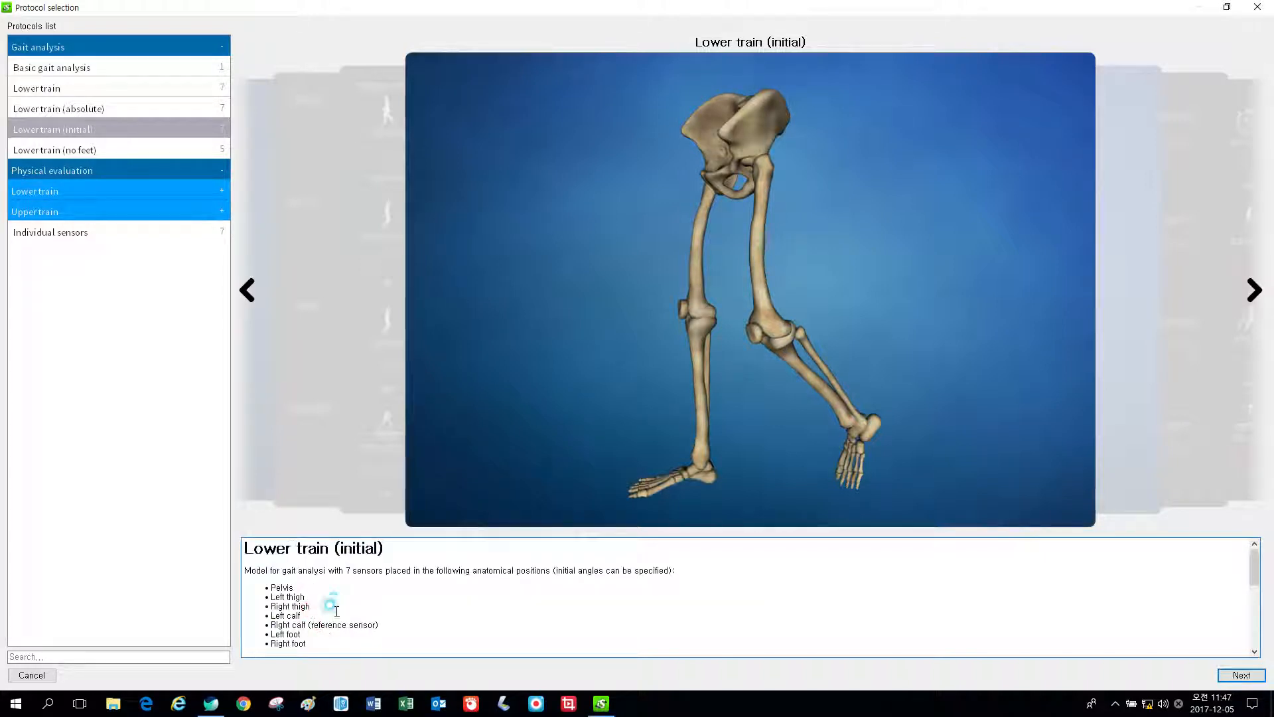
Continue to sensor assignment, end the initial sensor search, and rescan for the STT-IWS (WiFi) sensors
{"action": "left_click", "coordinate": [1240, 675]}
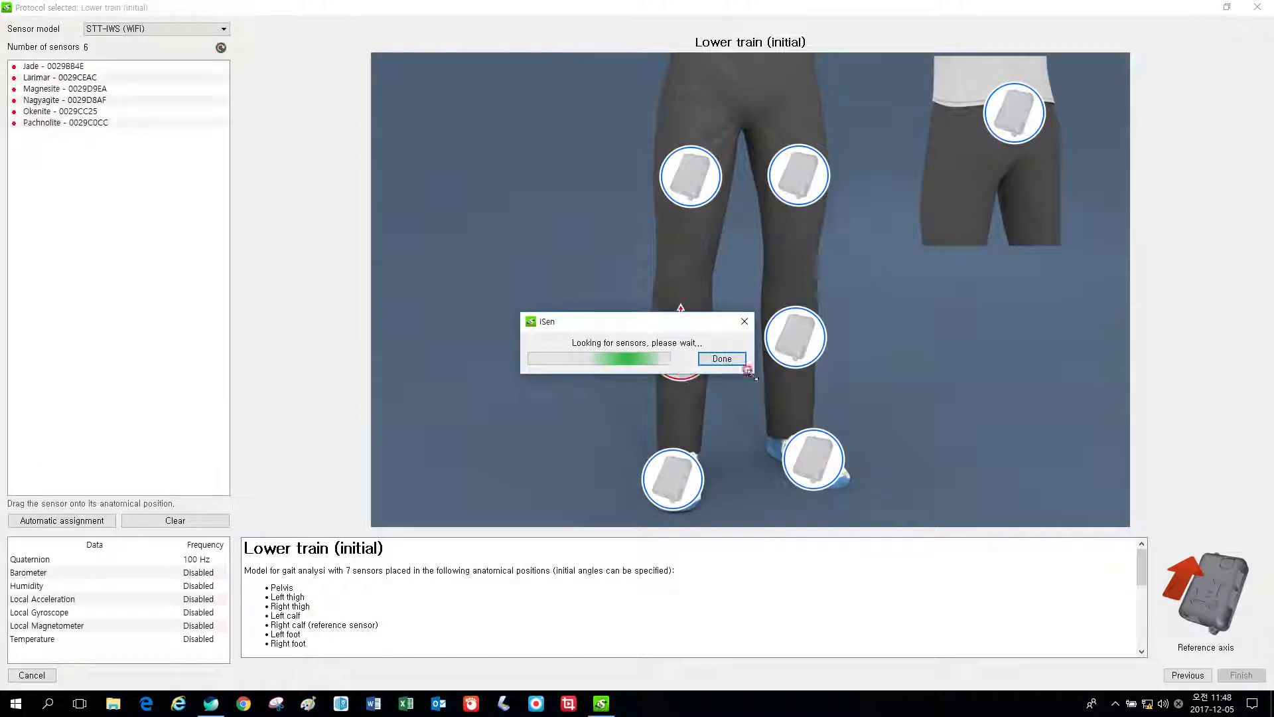
{"action": "left_click", "coordinate": [734, 358]}
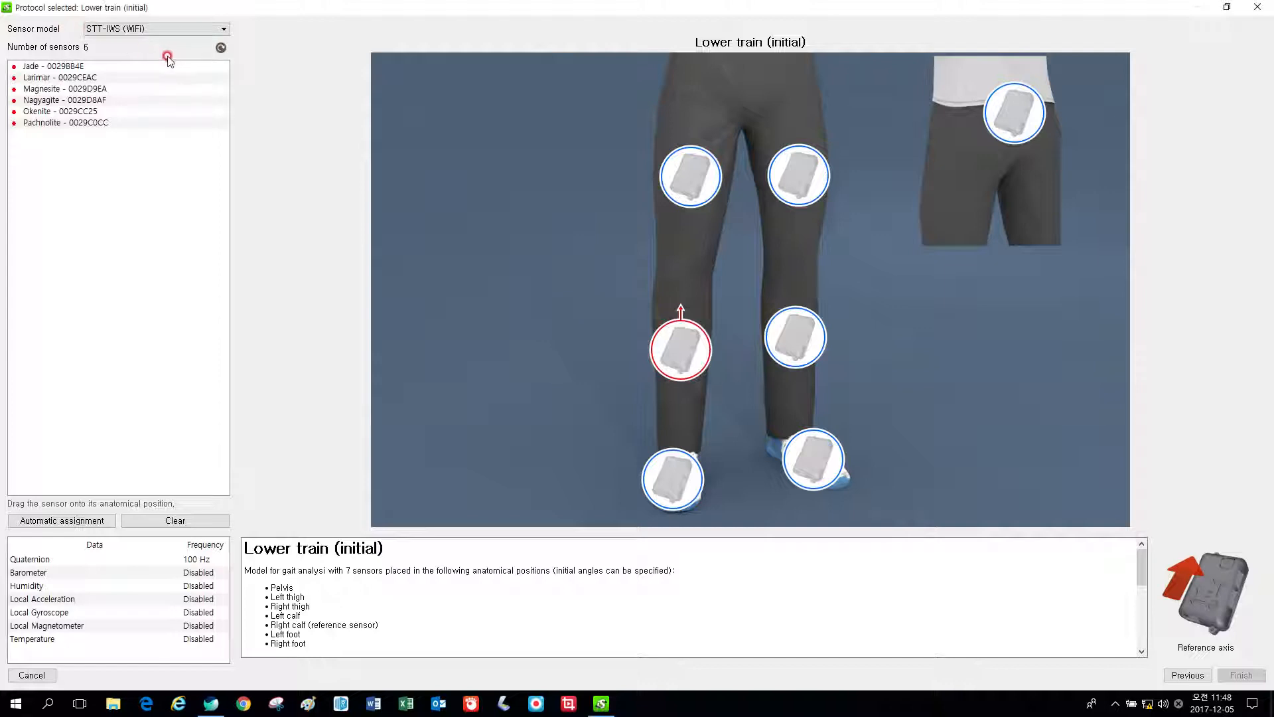
{"action": "left_click", "coordinate": [221, 48]}
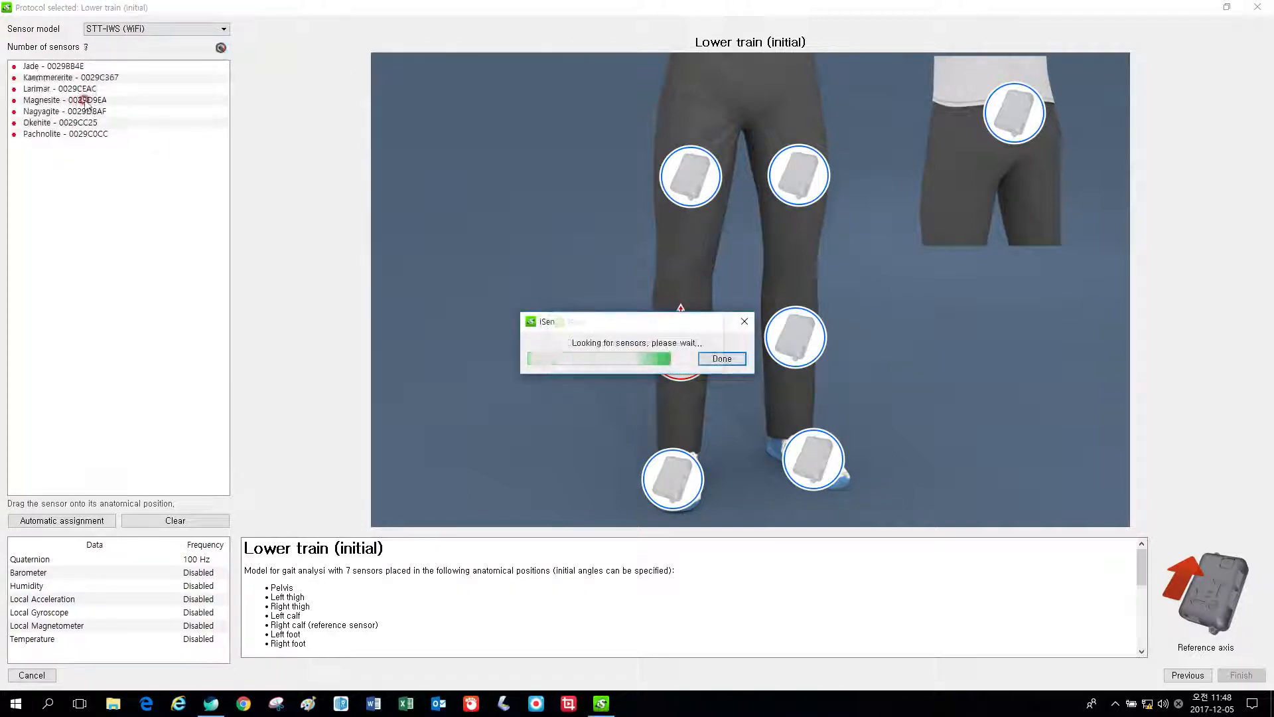
{"action": "left_click", "coordinate": [719, 359]}
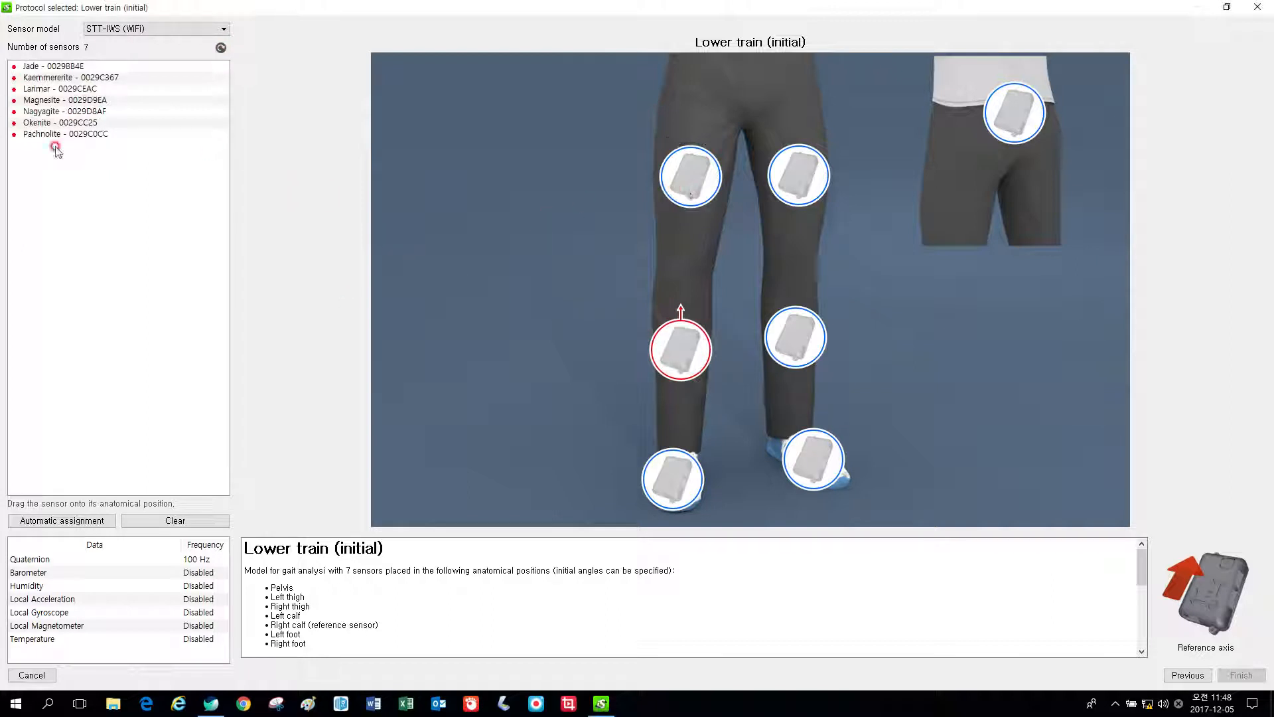
Assign the Jade sensor to the right thigh and assign the remaining six sensors to their anatomical positions automatically
{"action": "left_click", "coordinate": [45, 67]}
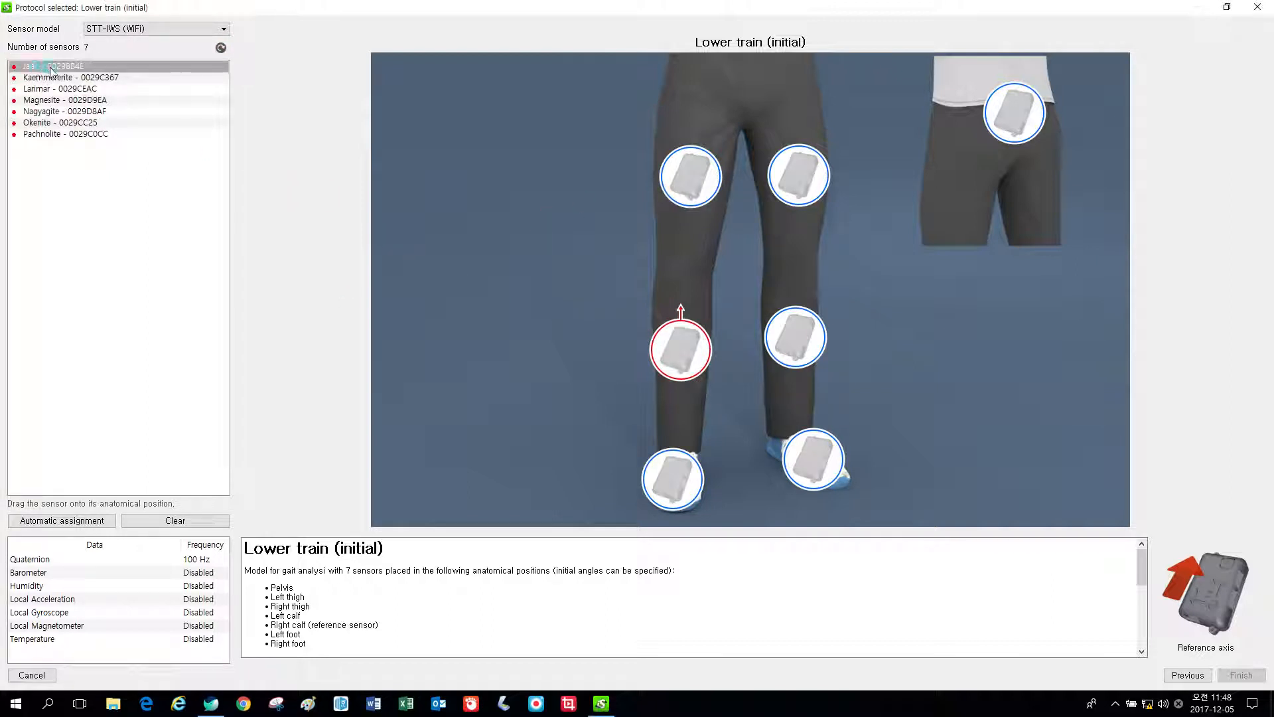
{"action": "left_click_drag", "start_coordinate": [49, 69], "coordinate": [683, 195]}
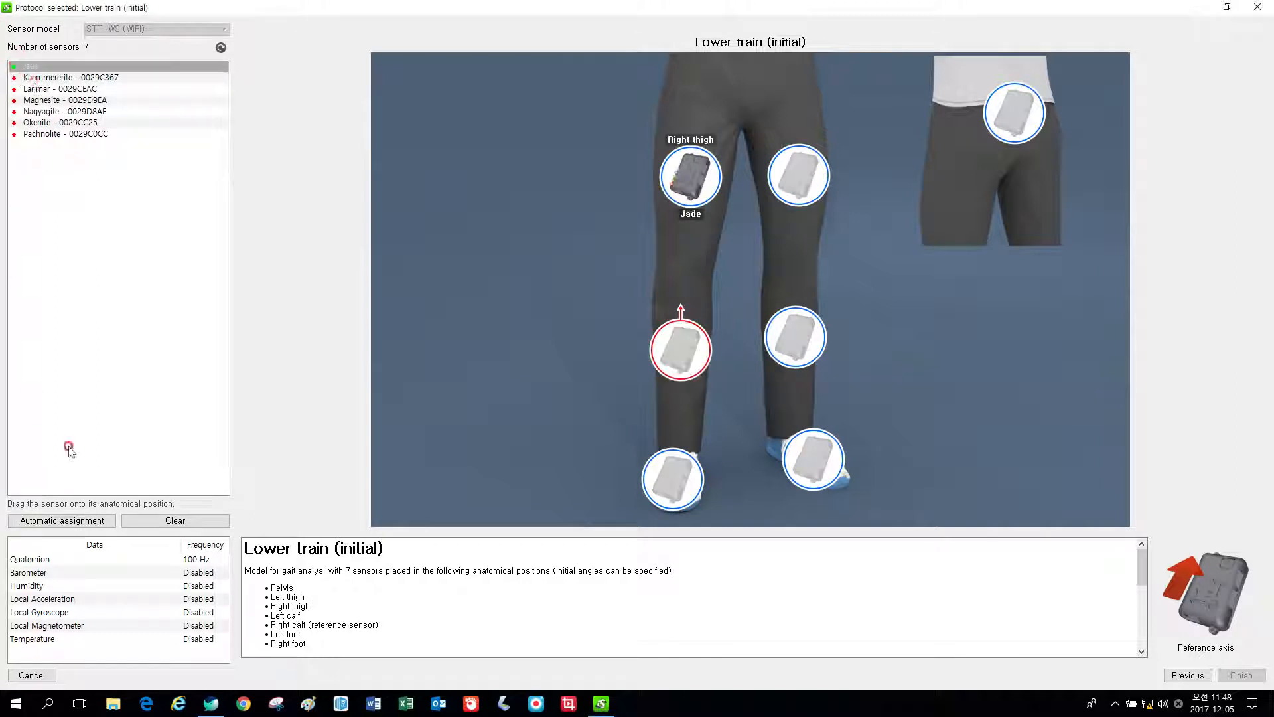
{"action": "left_click", "coordinate": [60, 521]}
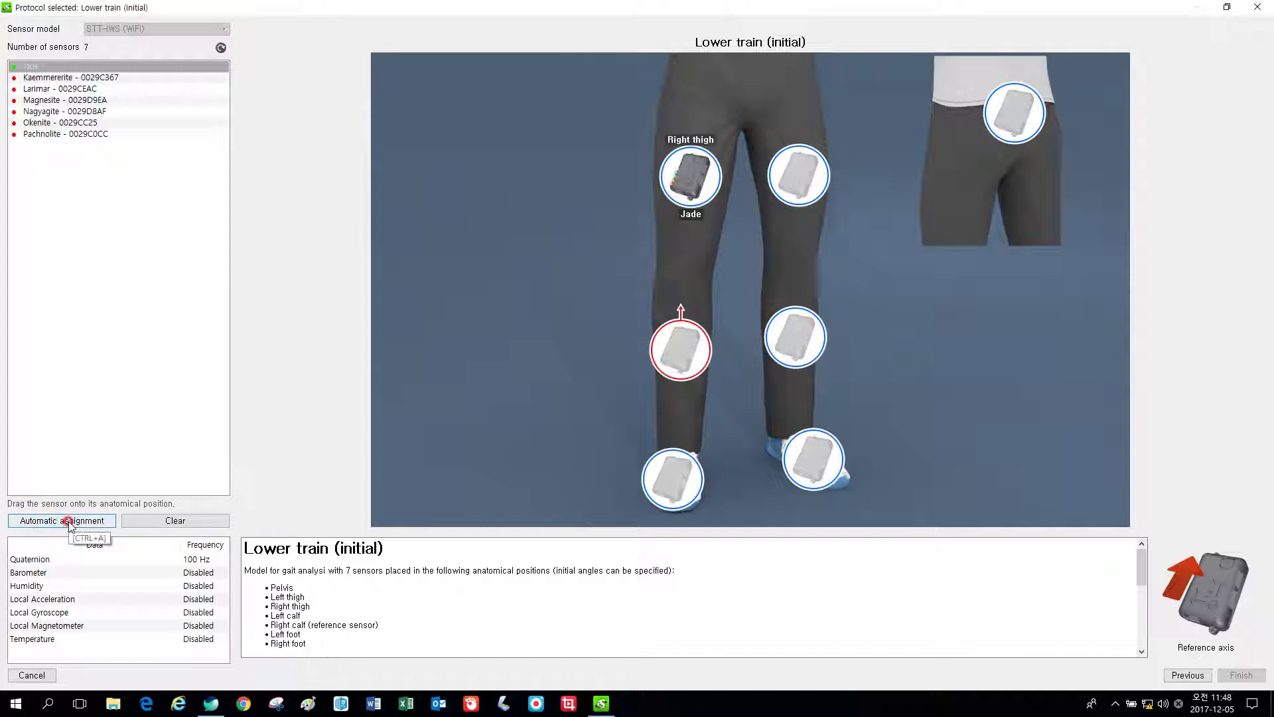
{"action": "left_click", "coordinate": [70, 522]}
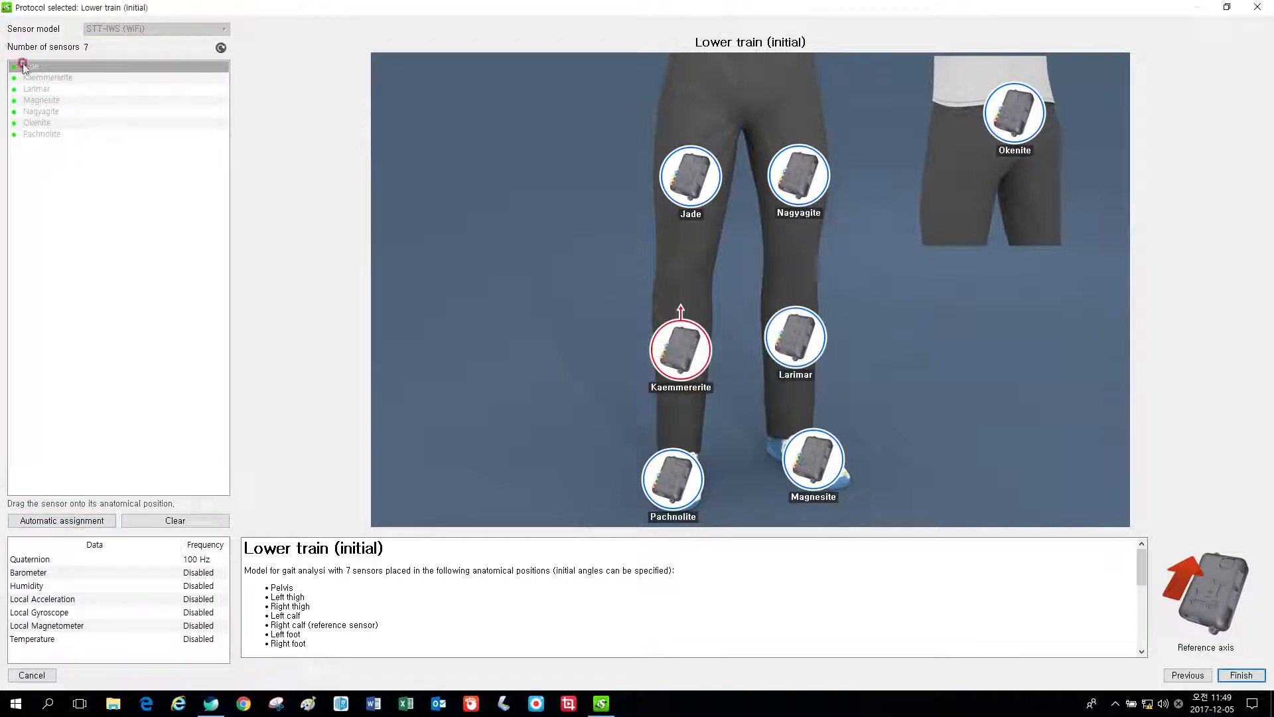
{"action": "left_click_drag", "start_coordinate": [20, 64], "coordinate": [390, 208]}
{"action": "left_click_drag", "start_coordinate": [32, 123], "coordinate": [288, 277]}
{"action": "left_click_drag", "start_coordinate": [282, 620], "coordinate": [355, 644]}
{"action": "left_click", "coordinate": [358, 629]}
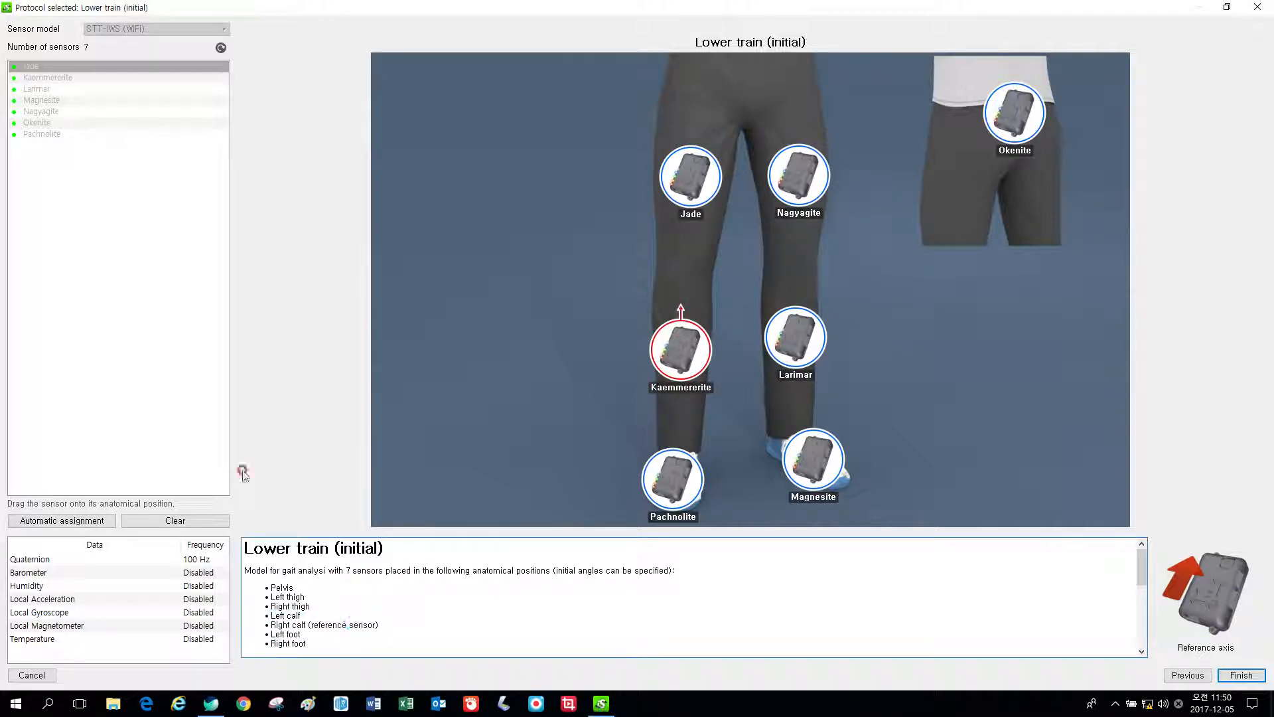
Finish the sensor assignment and accept initial flexions of 0.00º with a walk distance of 10.00 m
{"action": "left_click", "coordinate": [1240, 675]}
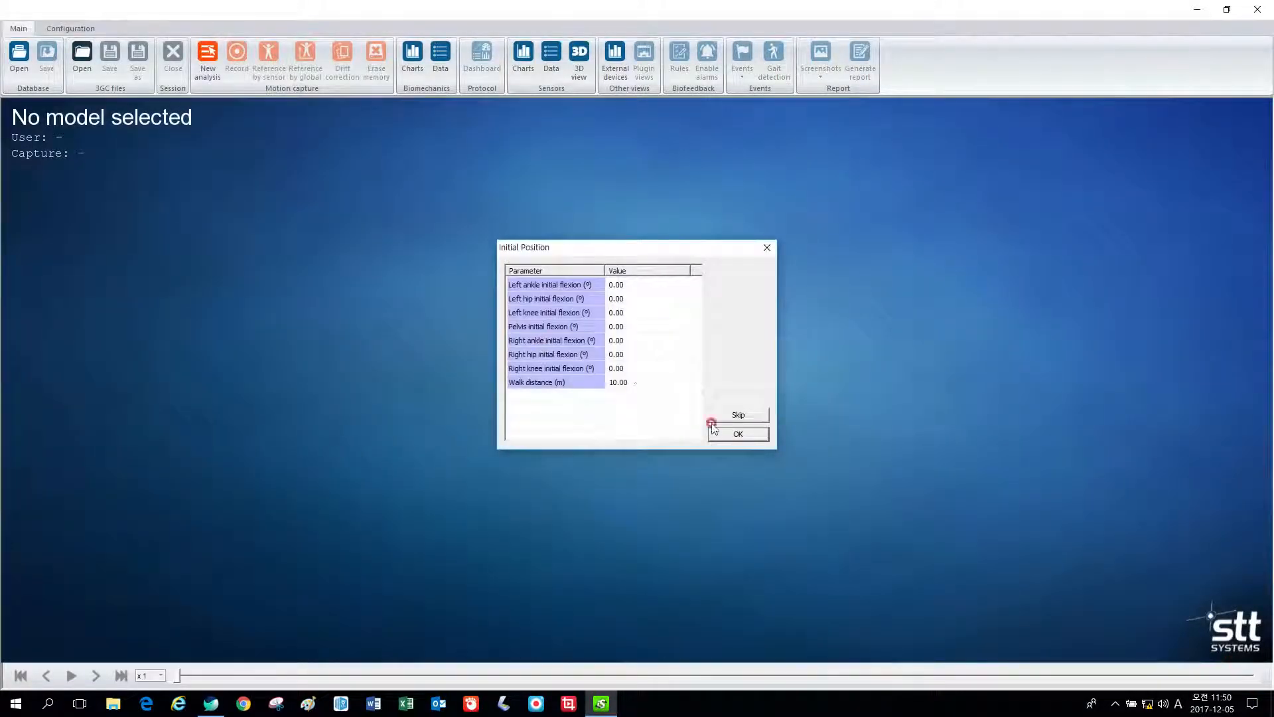
{"action": "left_click", "coordinate": [733, 435]}
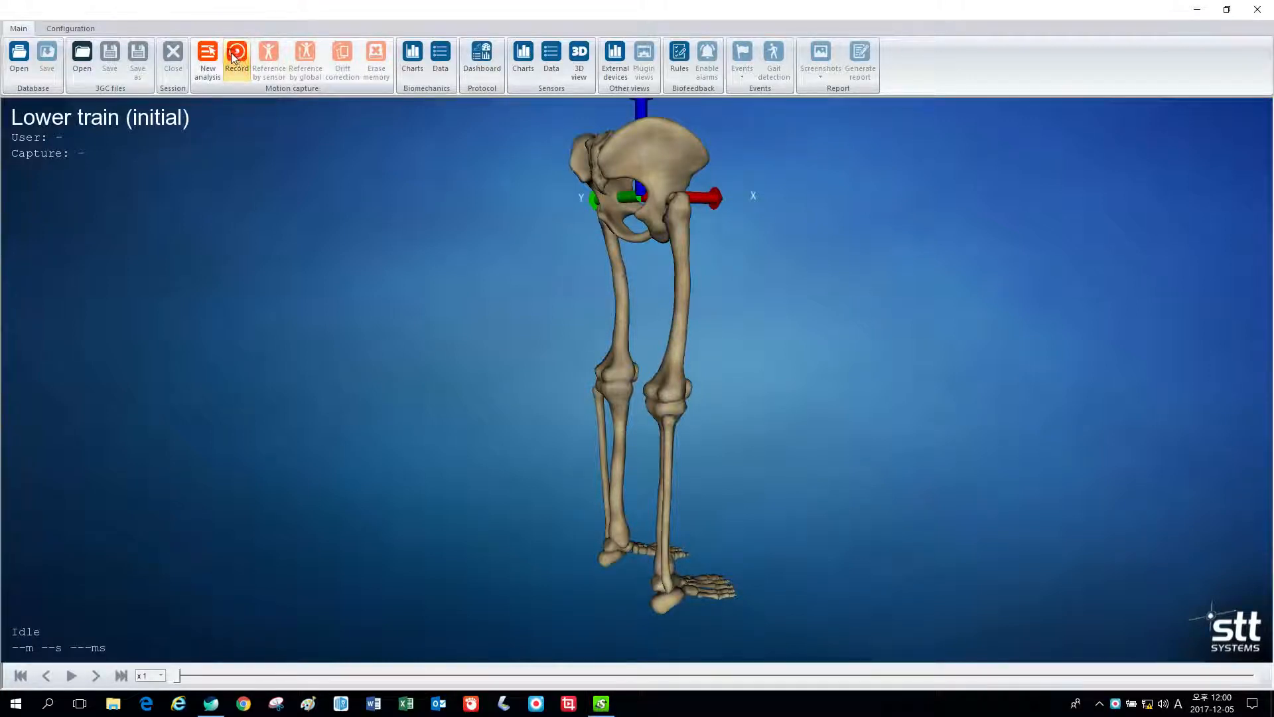
Start recording the Lower train (initial) capture and set the model's reference pose by sensor
{"action": "left_click", "coordinate": [233, 58]}
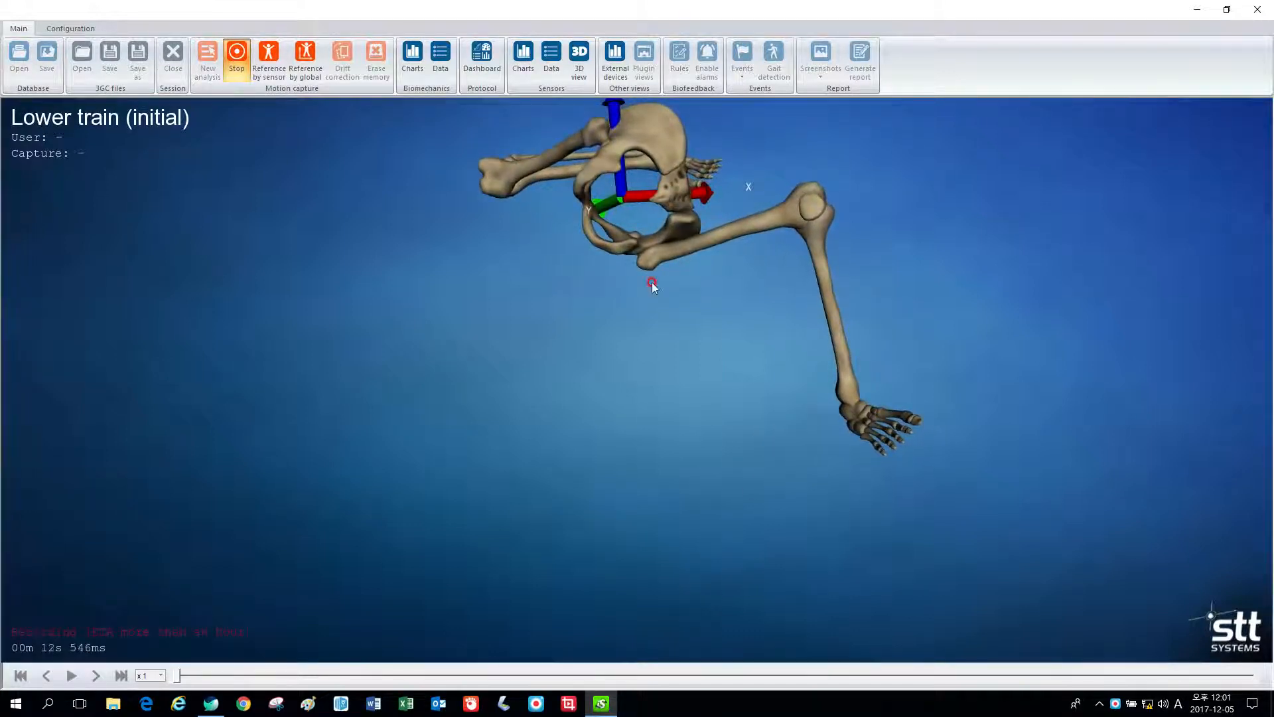
{"action": "left_click", "coordinate": [268, 57]}
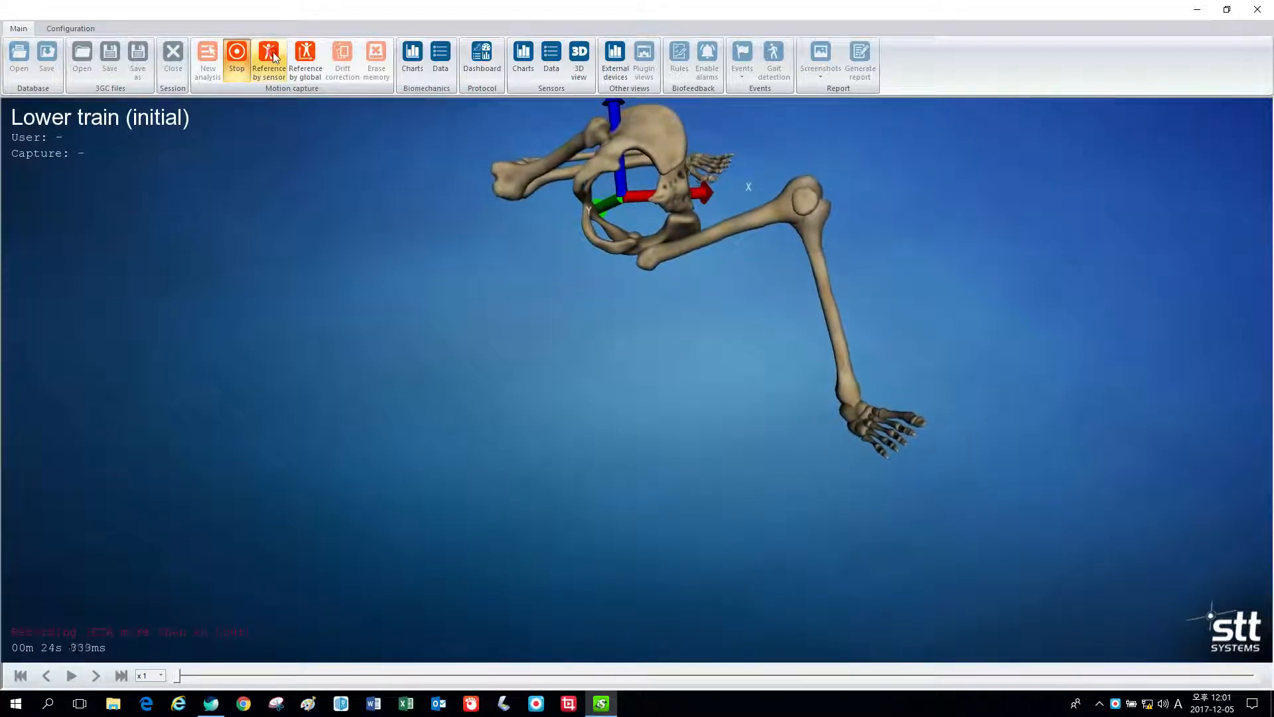
{"action": "left_click", "coordinate": [269, 56]}
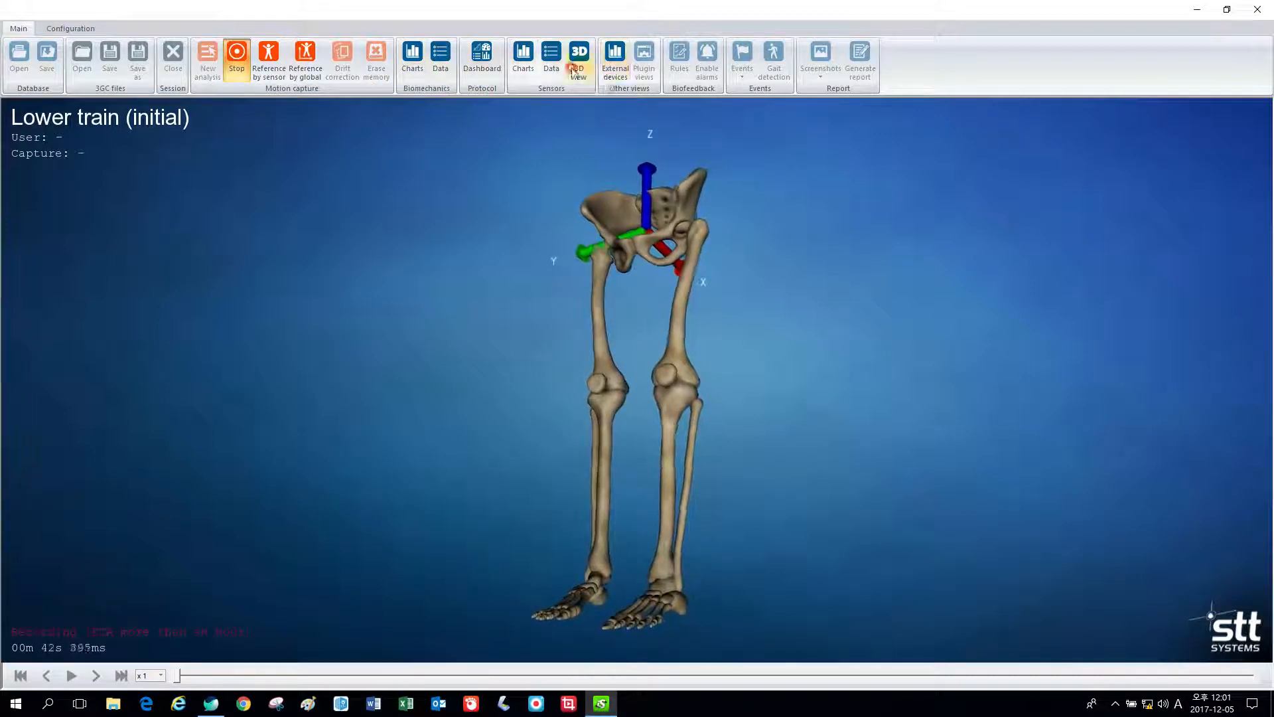
Display the protocol dashboard and the sensors' 3D view, and look through the listed sensors
{"action": "left_click", "coordinate": [489, 60]}
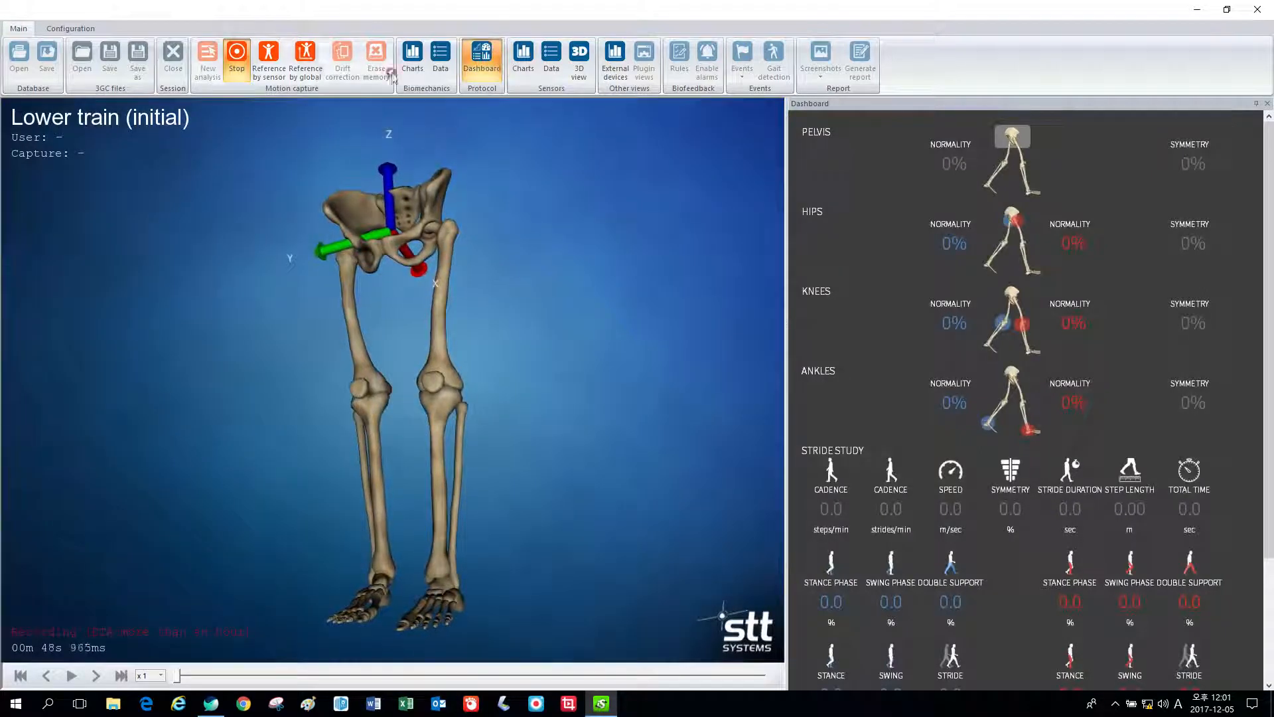
{"action": "left_click", "coordinate": [579, 59]}
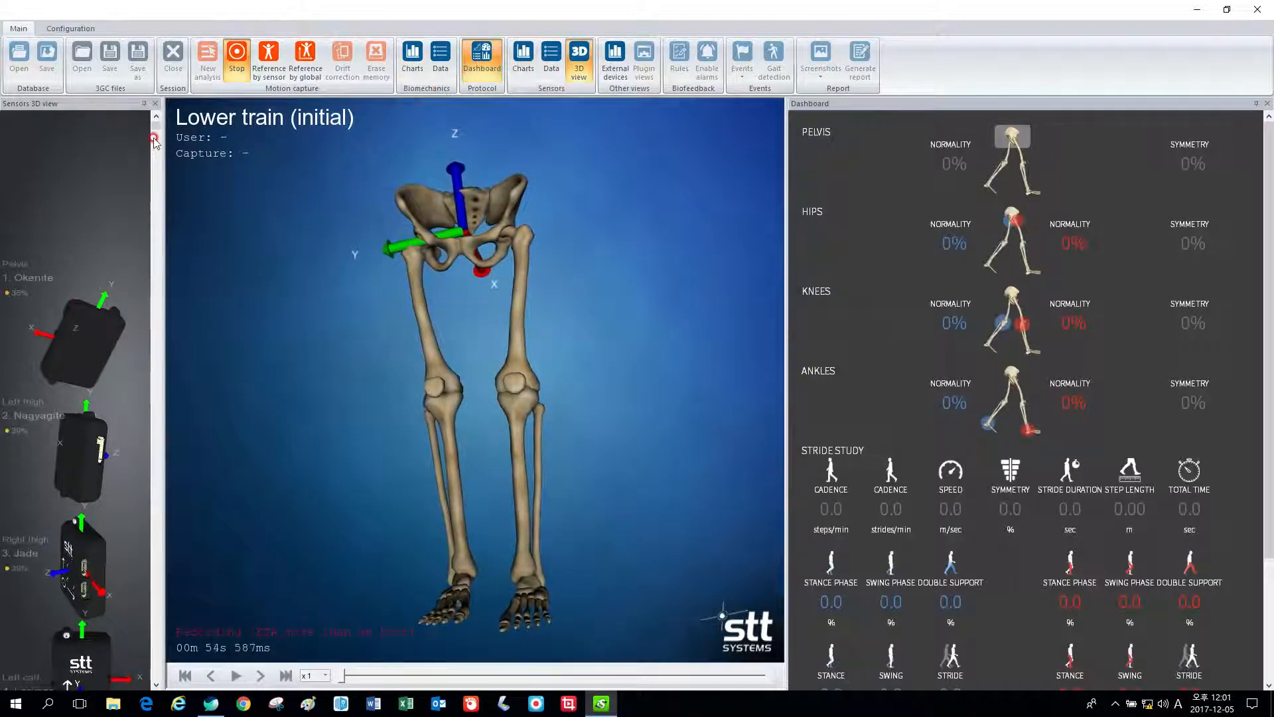
{"action": "left_click_drag", "start_coordinate": [157, 126], "coordinate": [239, 290]}
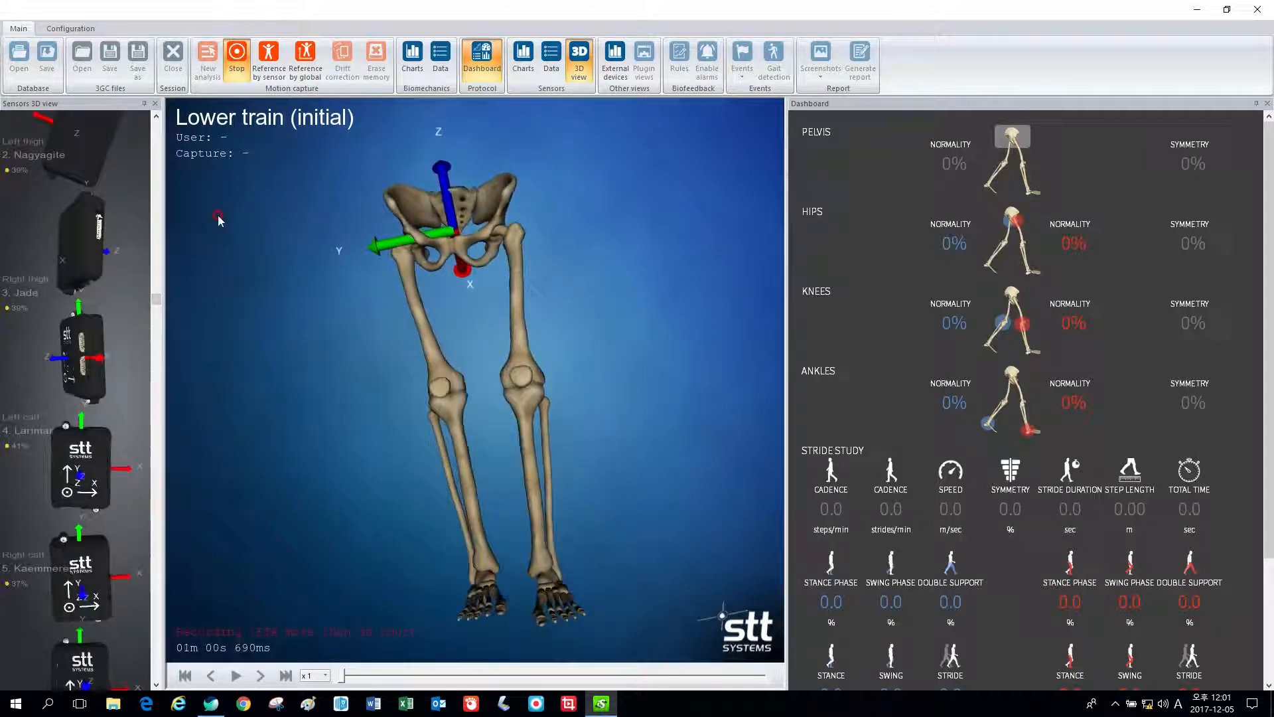
Show the biomechanics charts with the Knees Abduction-Adduction group enabled, and briefly view the biomechanics data table before hiding it
{"action": "left_click", "coordinate": [418, 75]}
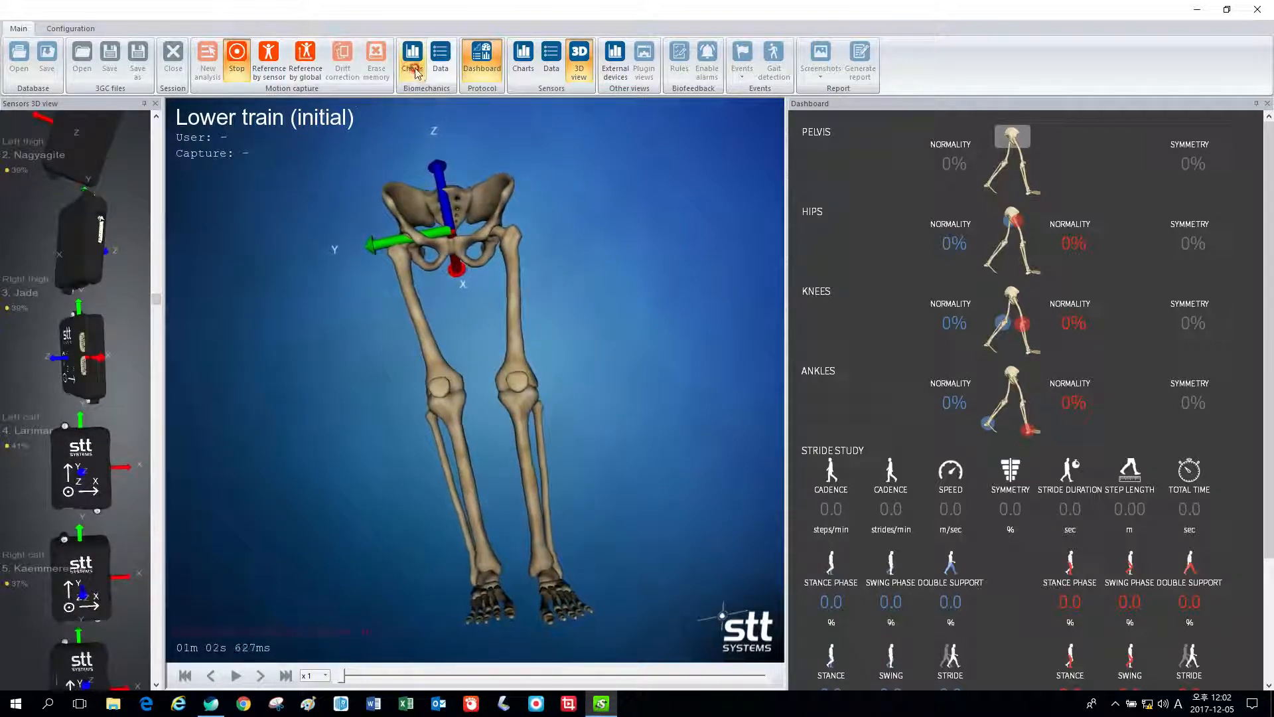
{"action": "left_click", "coordinate": [440, 63]}
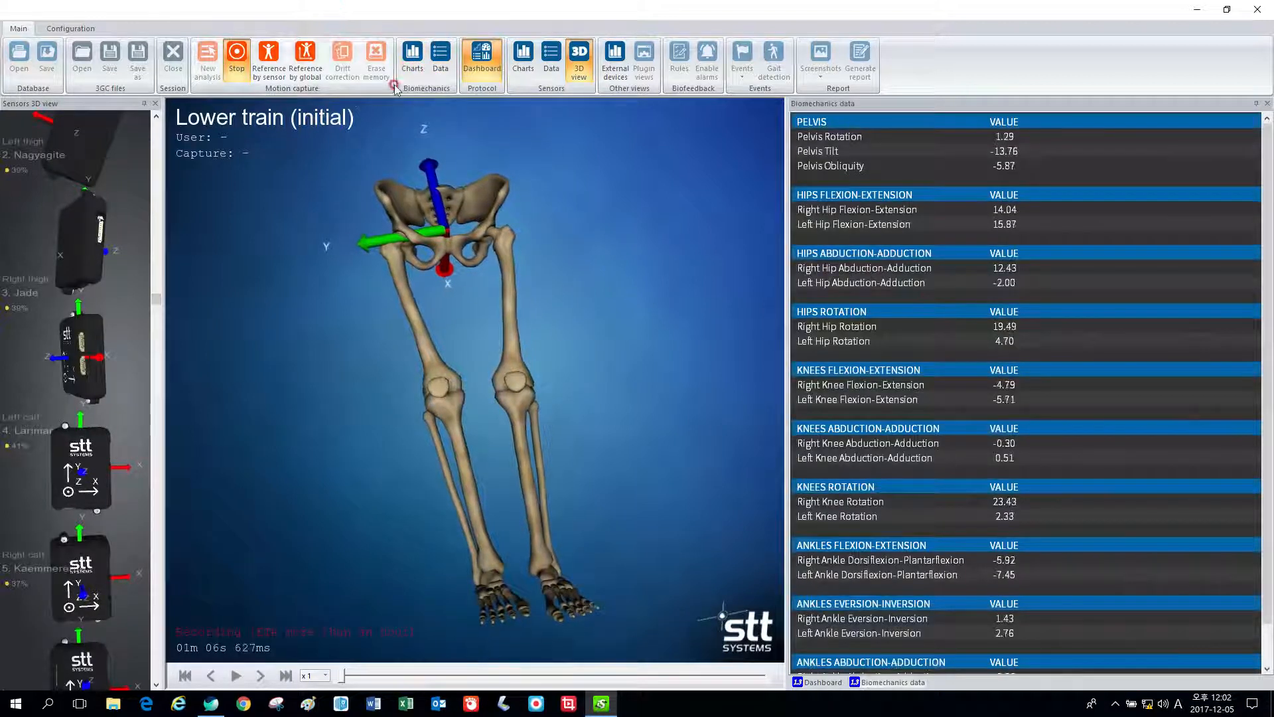
{"action": "left_click", "coordinate": [427, 67]}
{"action": "left_click", "coordinate": [413, 62]}
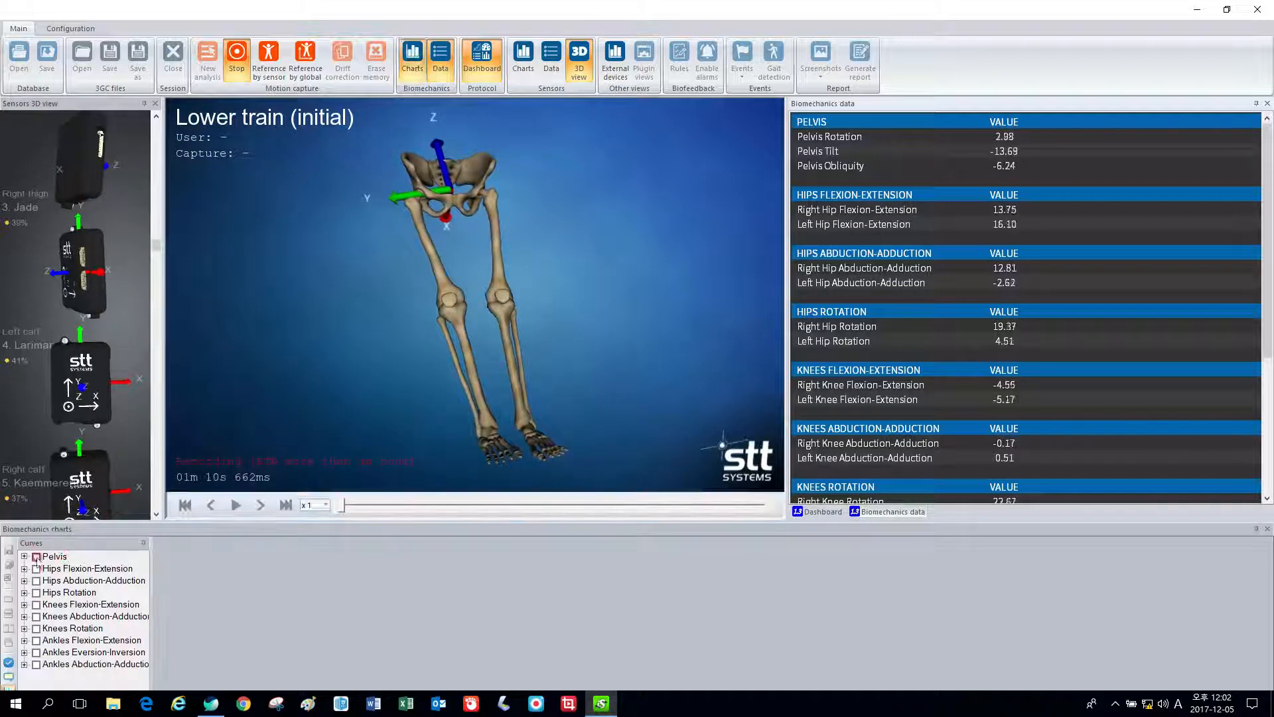
{"action": "left_click", "coordinate": [36, 616]}
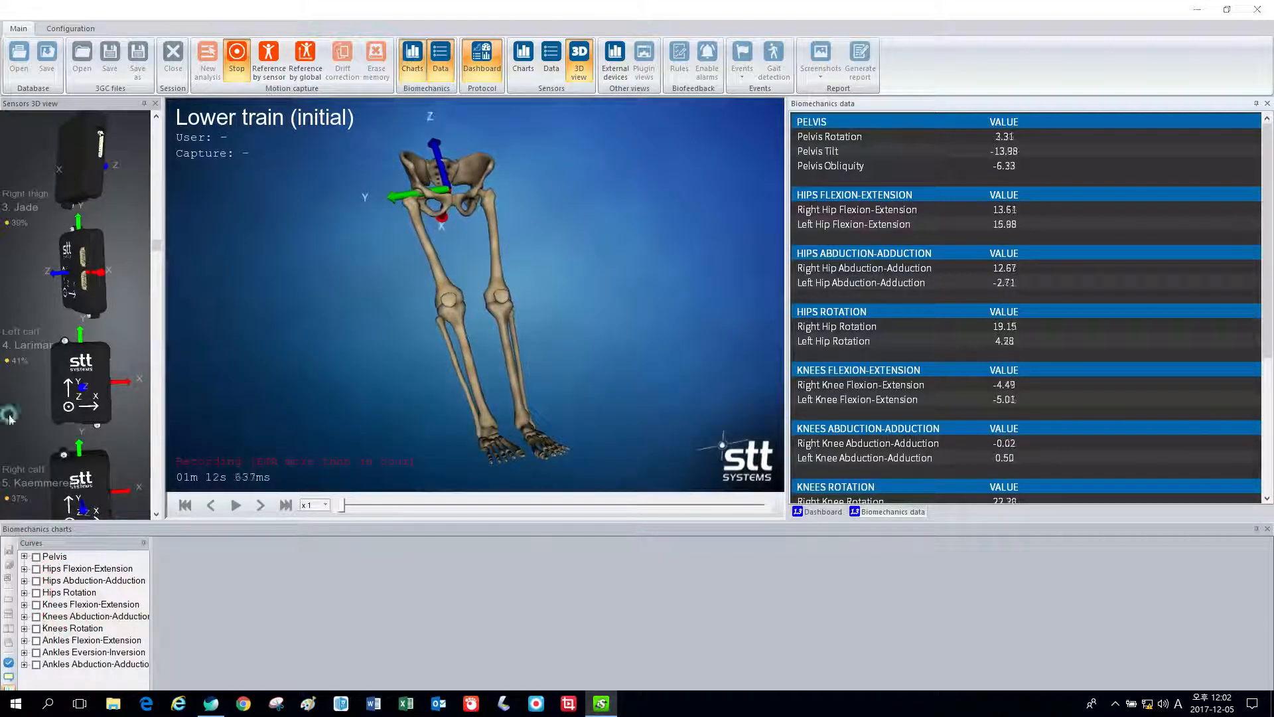
{"action": "left_click", "coordinate": [442, 69]}
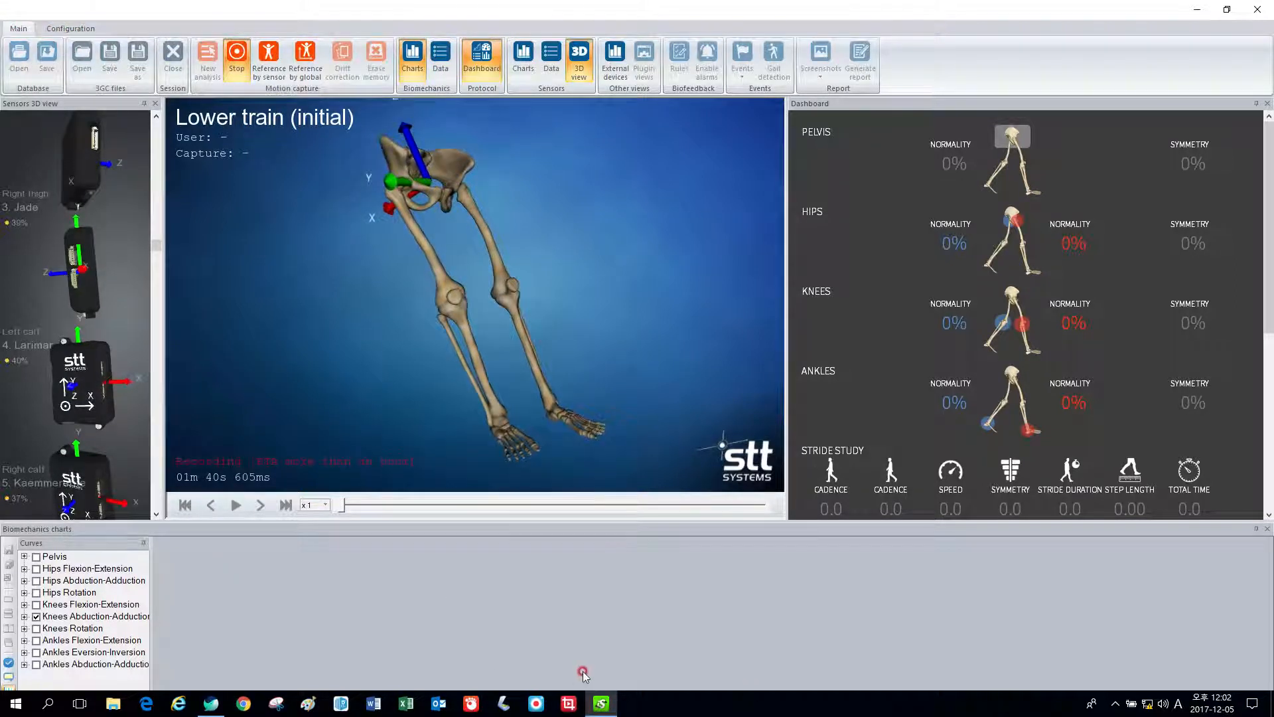
Center the skeleton model in the front view
{"action": "left_click", "coordinate": [48, 30]}
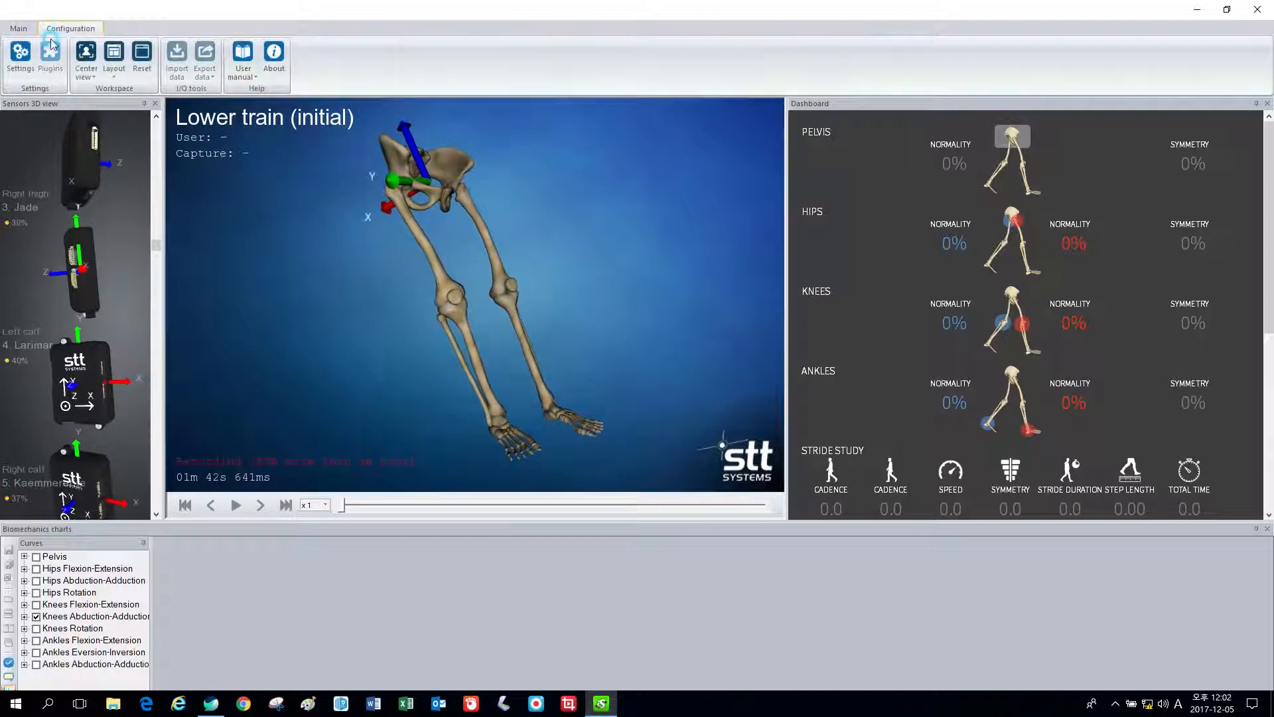
{"action": "left_click", "coordinate": [86, 72]}
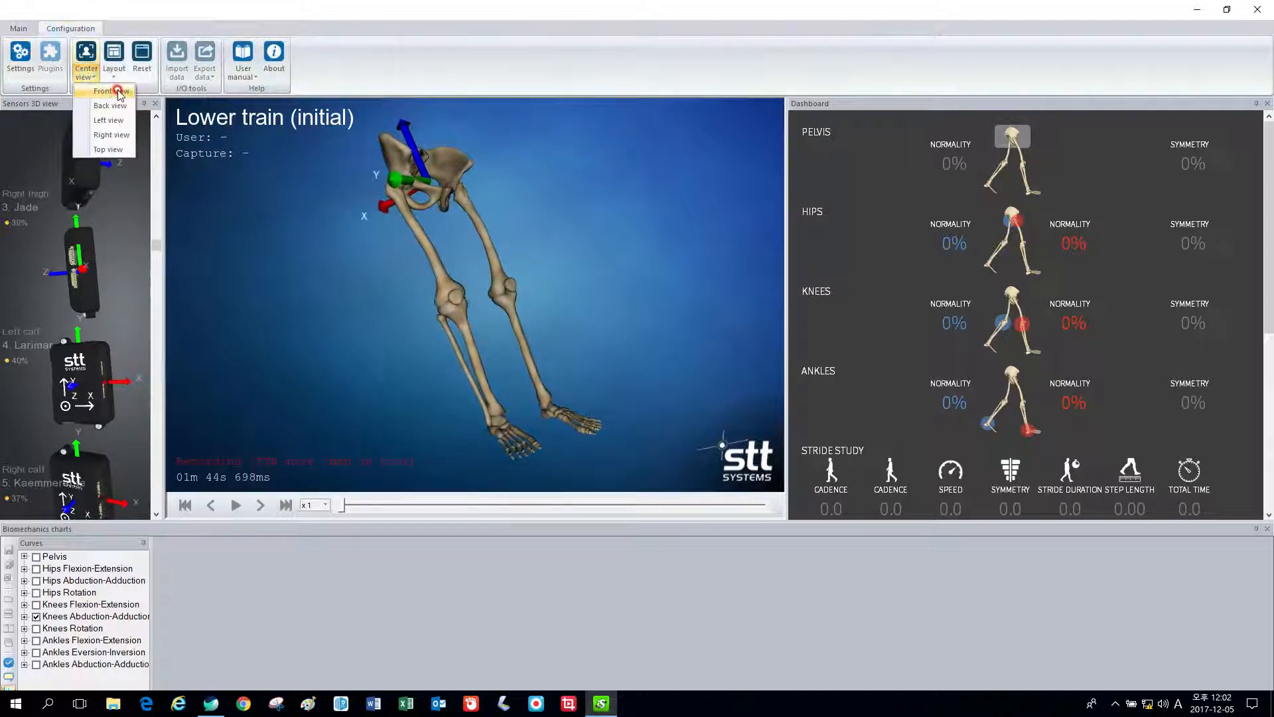
{"action": "left_click", "coordinate": [112, 91]}
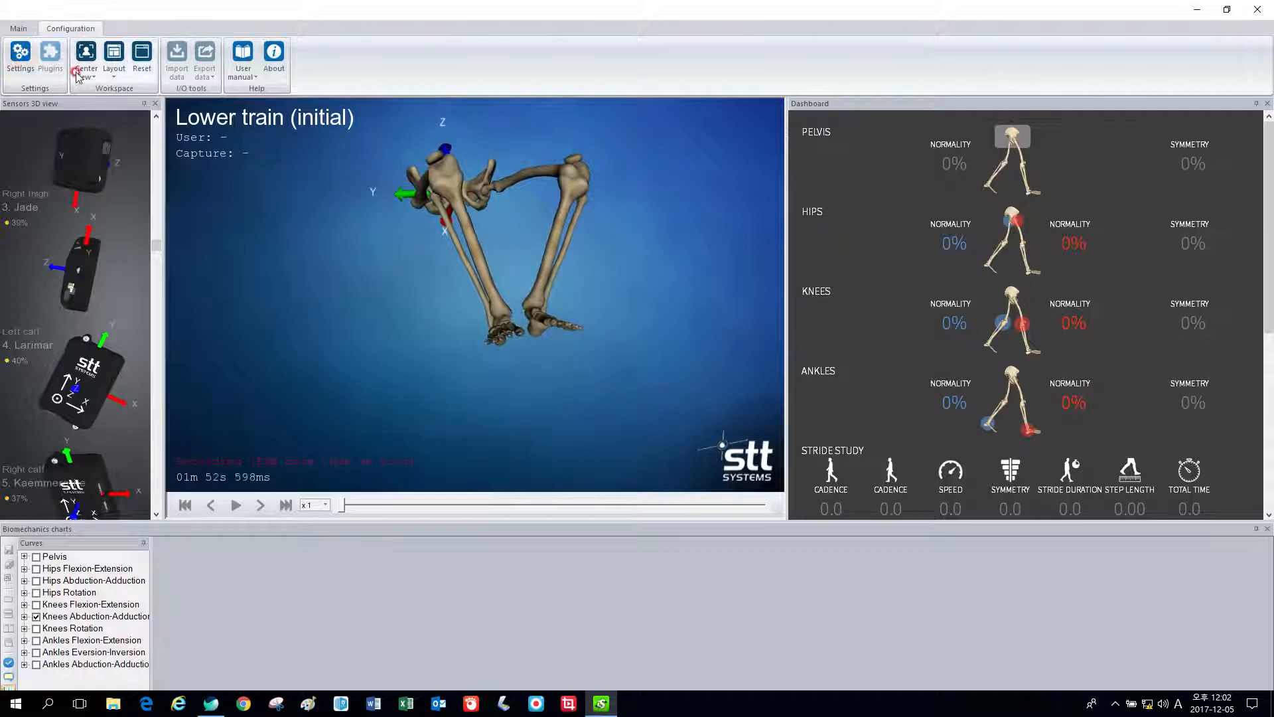
Stop the recording and review the stride study results on the dashboard
{"action": "left_click", "coordinate": [20, 29]}
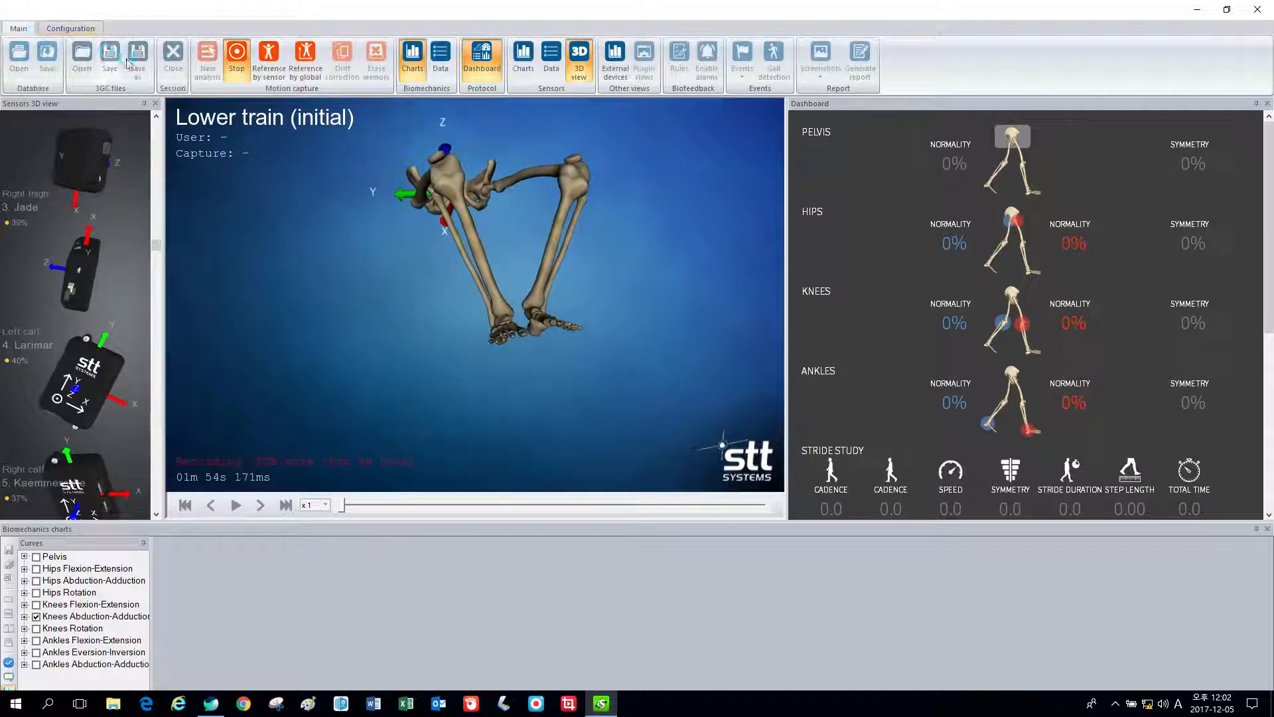
{"action": "left_click", "coordinate": [237, 71]}
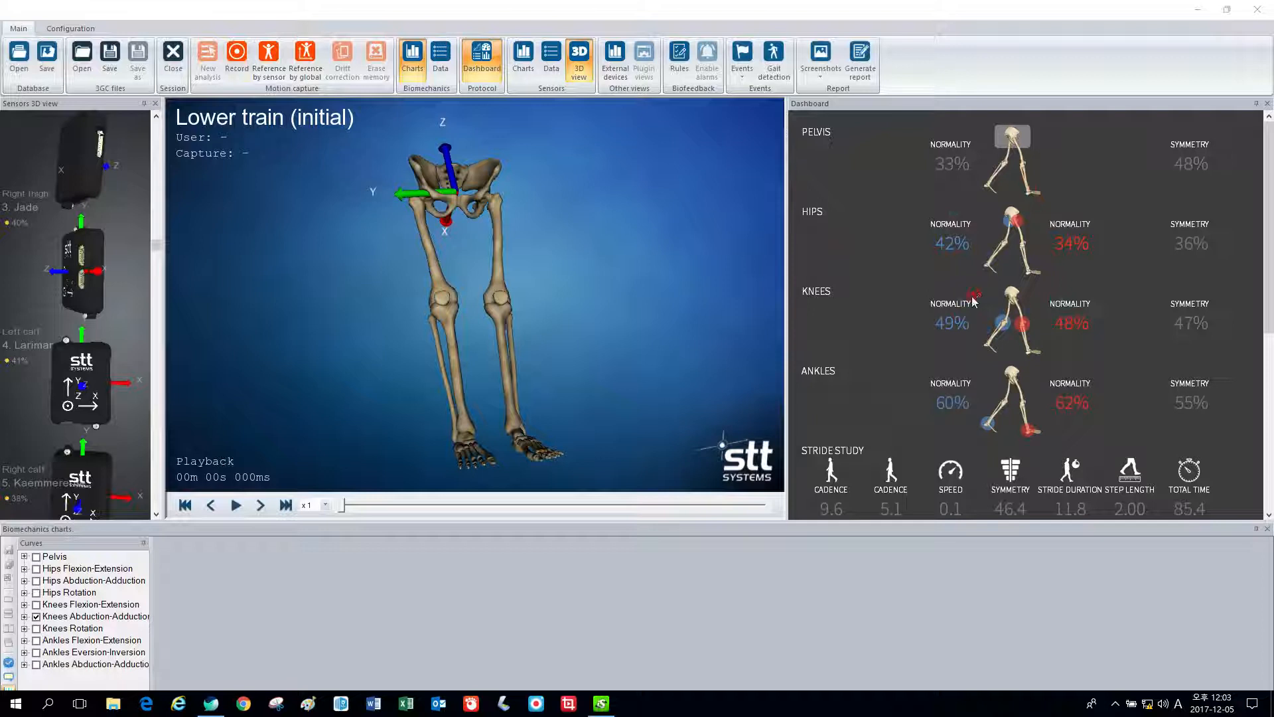
{"action": "scroll", "coordinate": [981, 272], "scroll_direction": "down", "scroll_amount": 8}
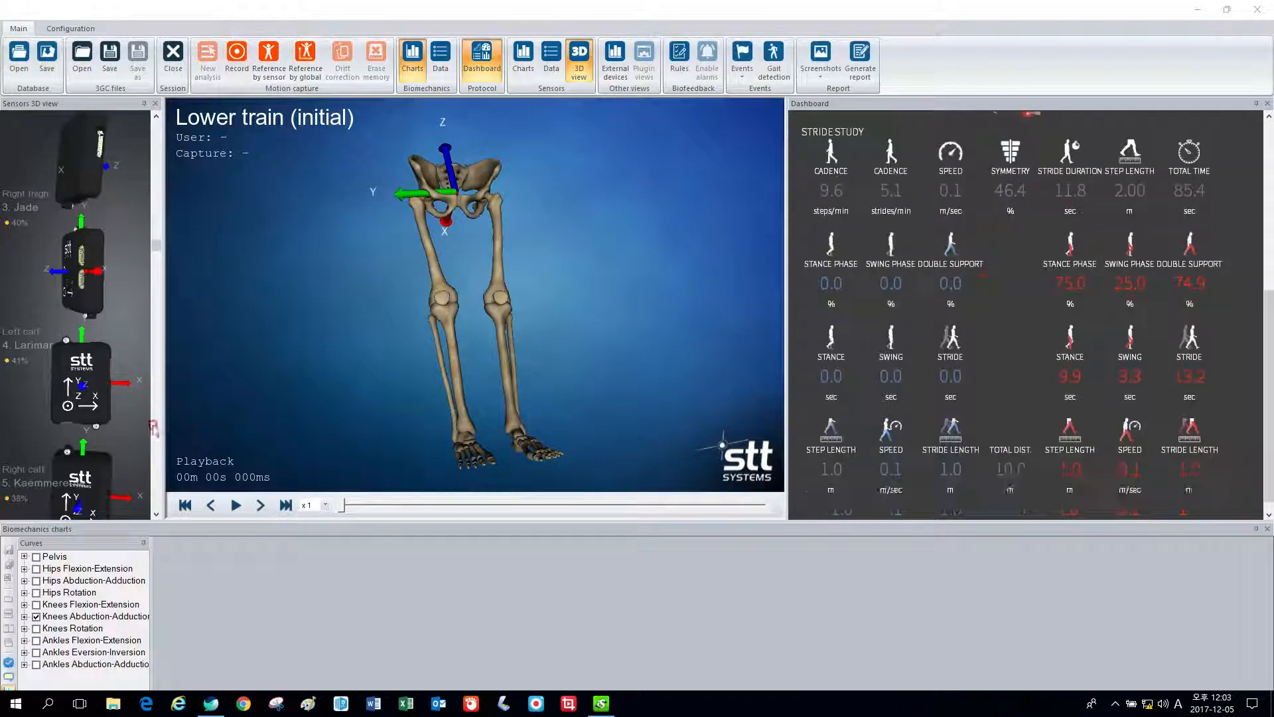
Add the Hips Flexion-Extension chart and zoom into its section from about 12 to 37 s
{"action": "left_click", "coordinate": [37, 568]}
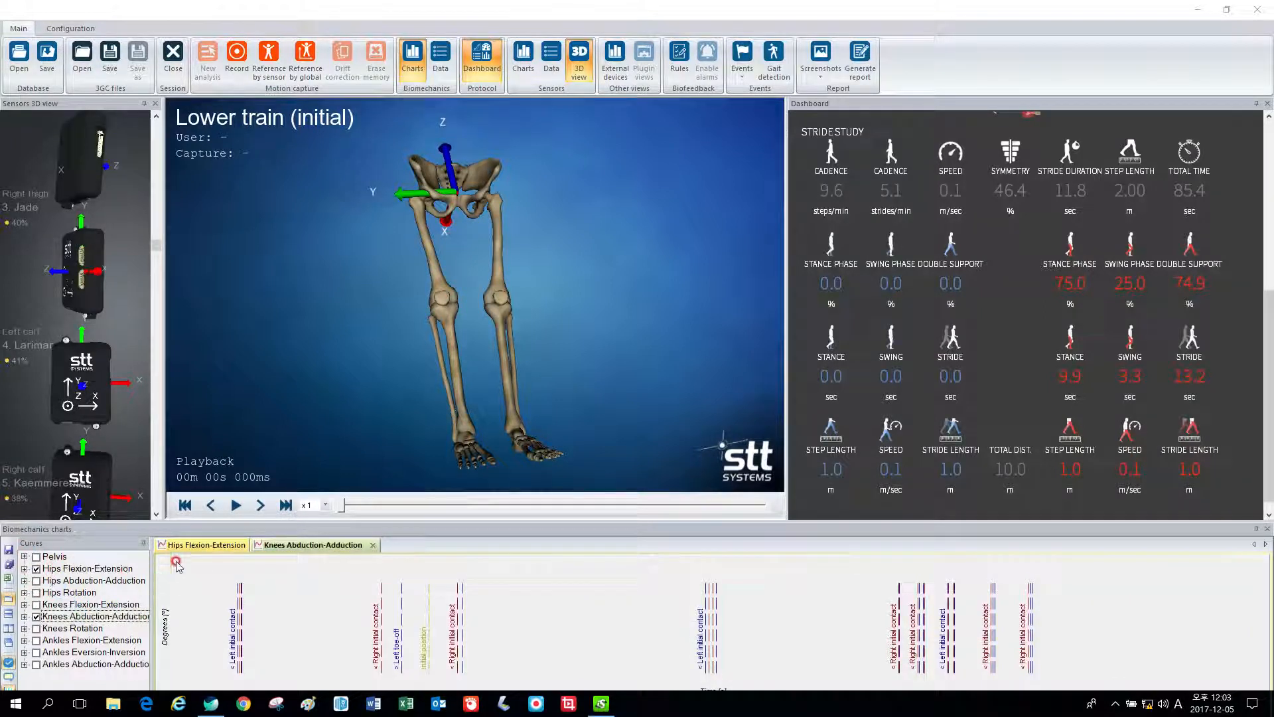
{"action": "left_click", "coordinate": [225, 545]}
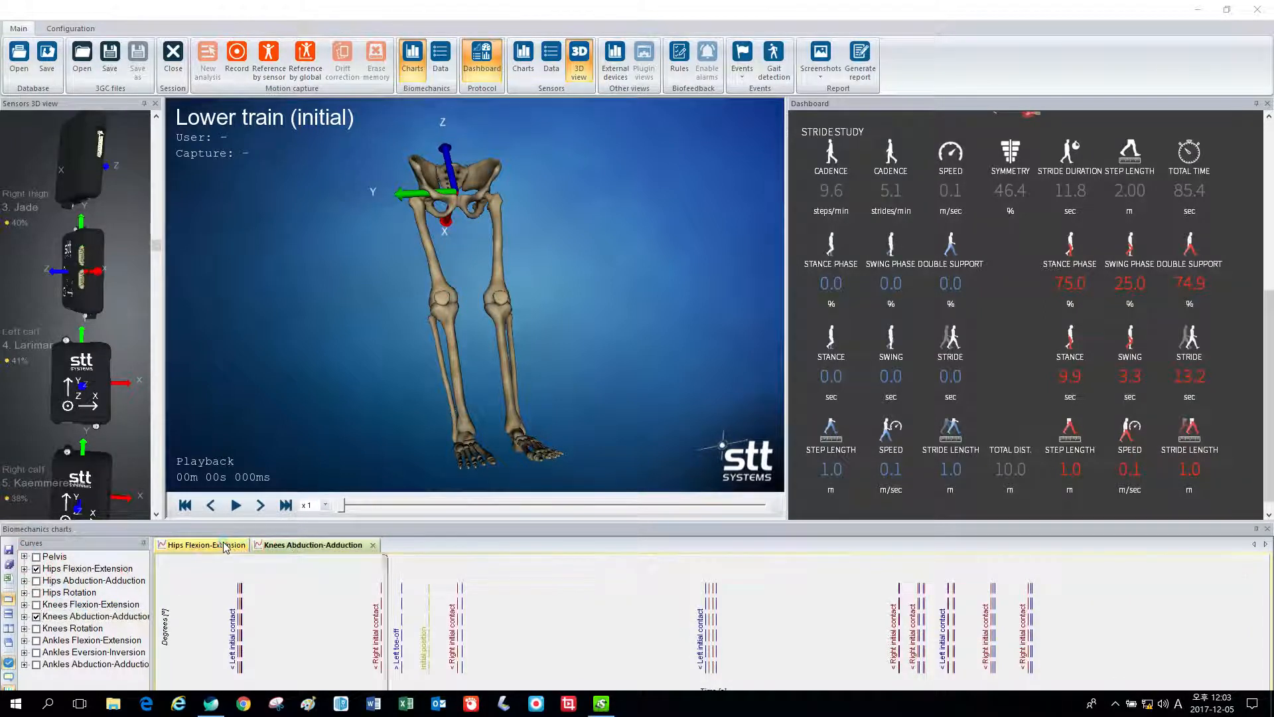
{"action": "left_click_drag", "start_coordinate": [416, 657], "coordinate": [521, 677]}
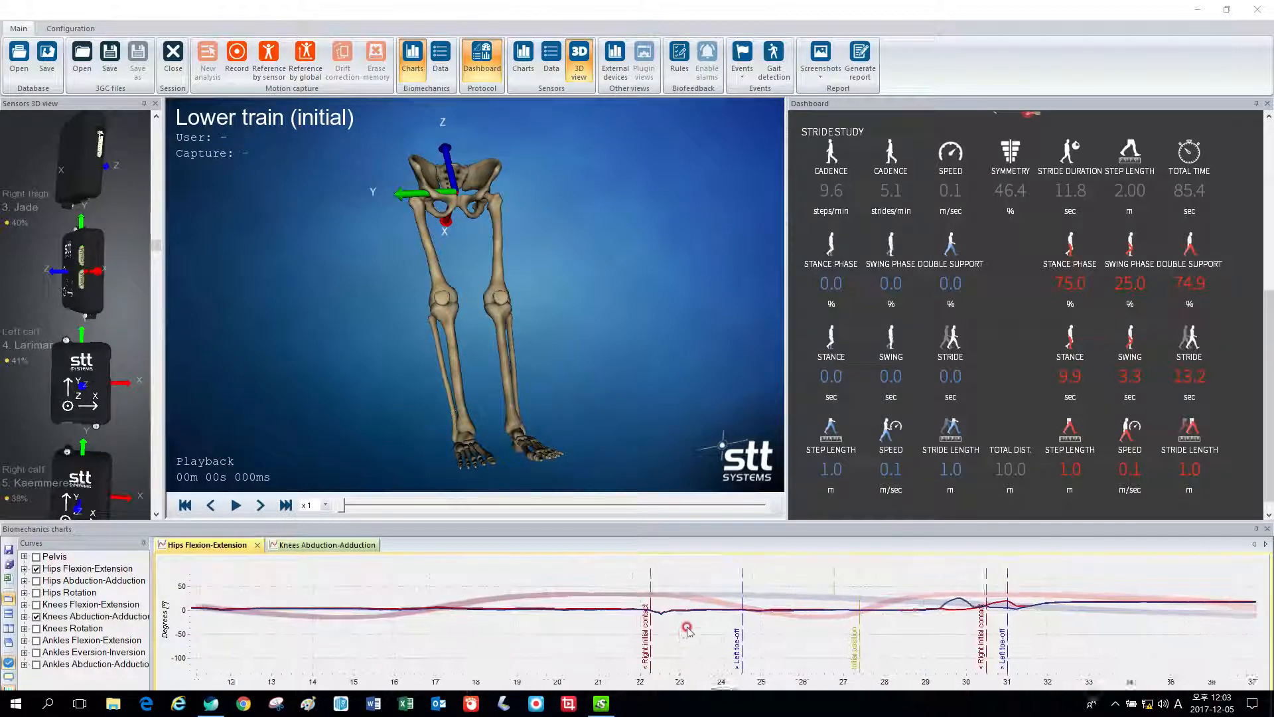
Plot the right and left Knee Abduction-Adduction curves together with both of their normal reference curves
{"action": "left_click", "coordinate": [24, 617]}
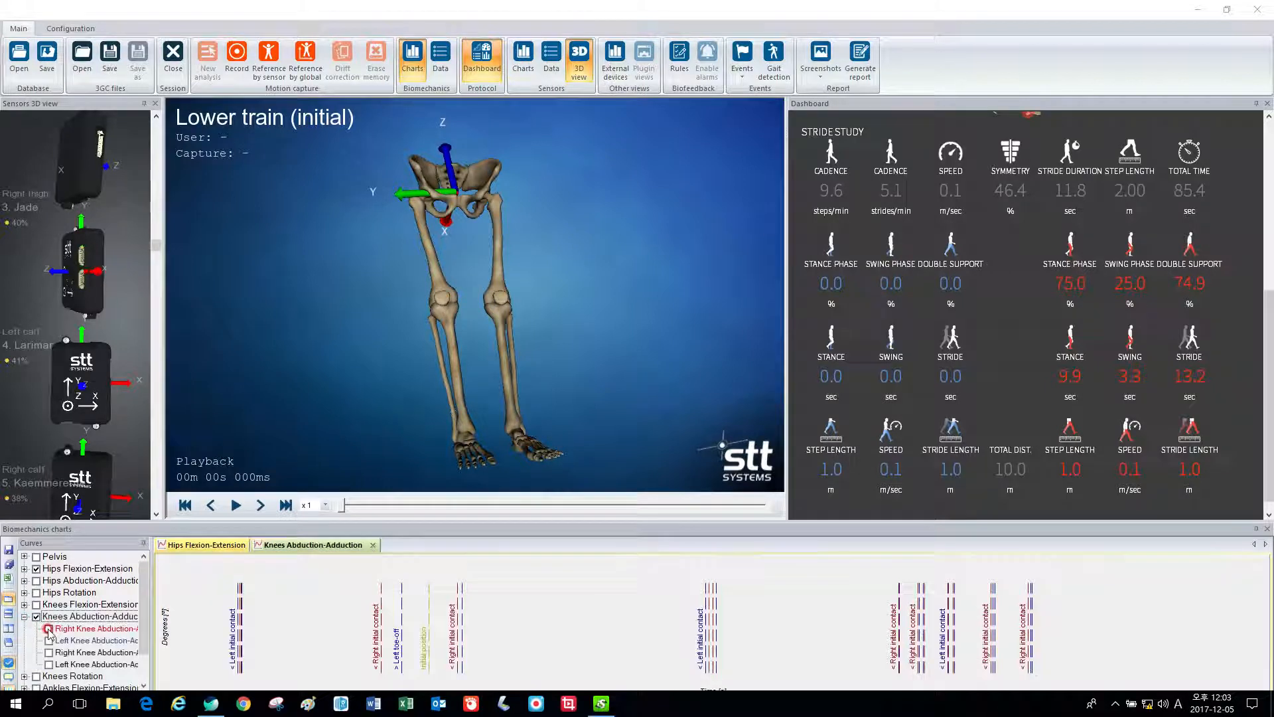
{"action": "left_click", "coordinate": [48, 628]}
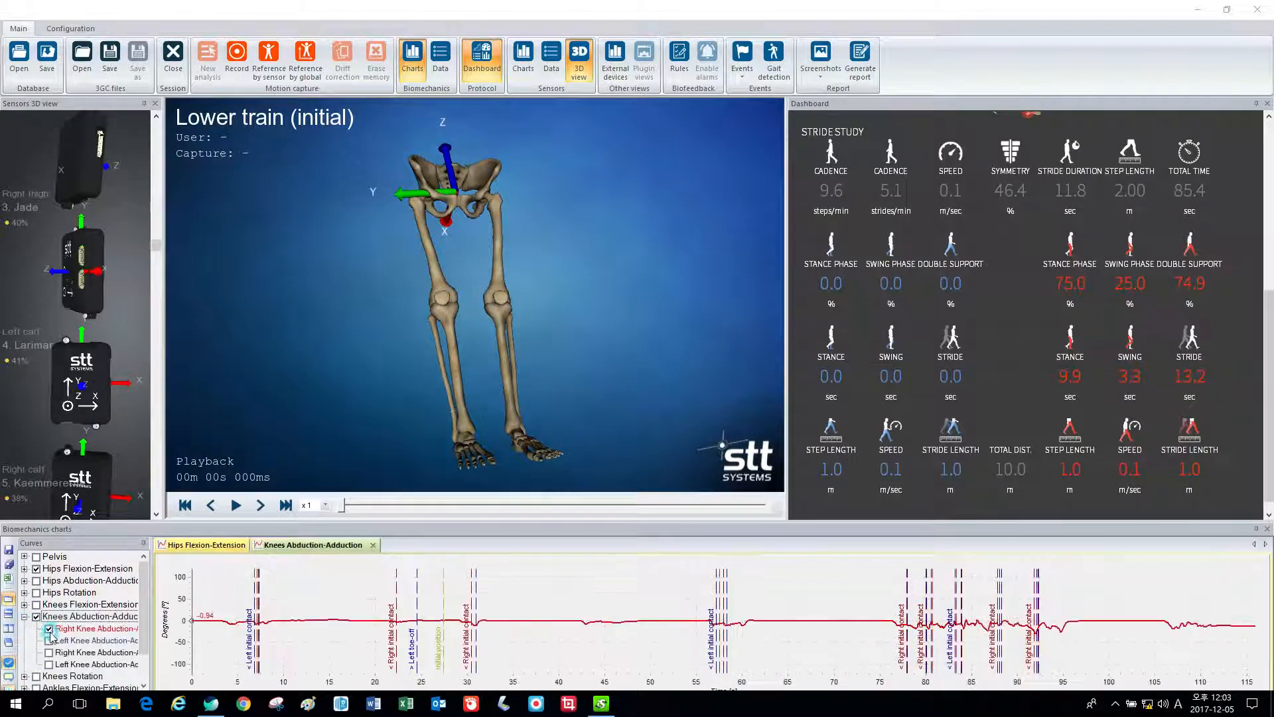
{"action": "left_click", "coordinate": [49, 640]}
{"action": "left_click", "coordinate": [49, 652]}
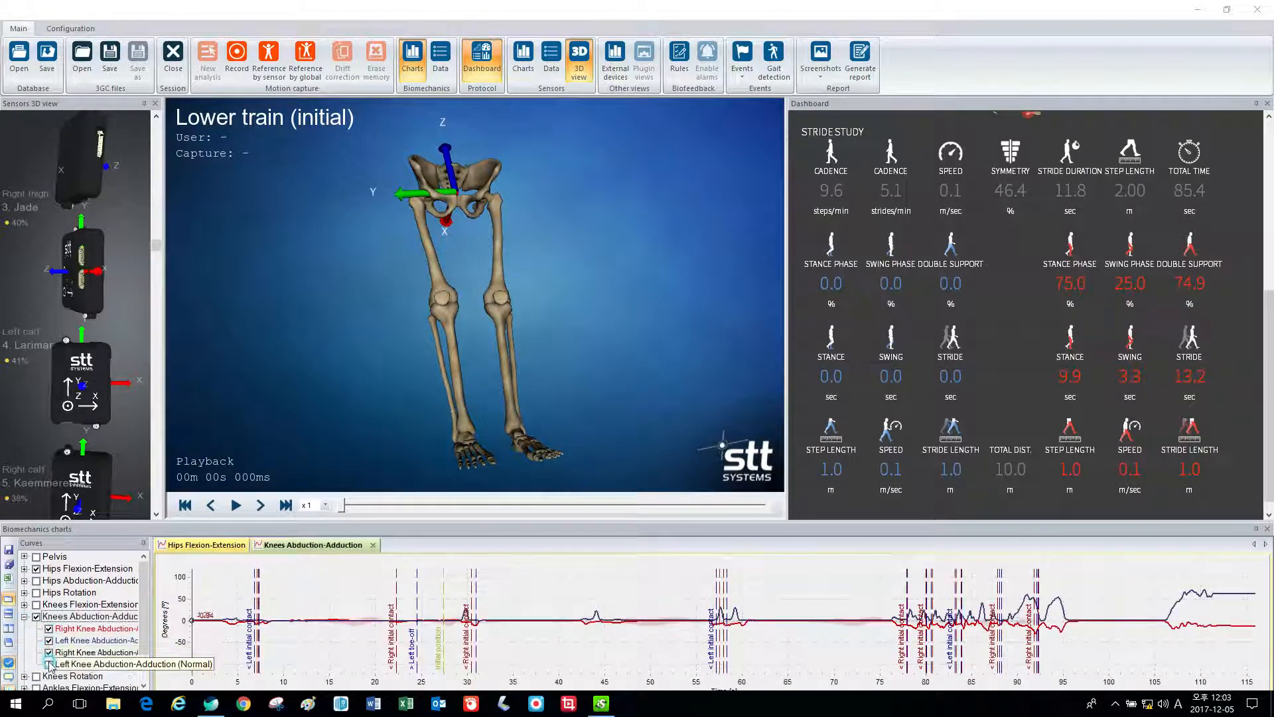
{"action": "left_click", "coordinate": [48, 664]}
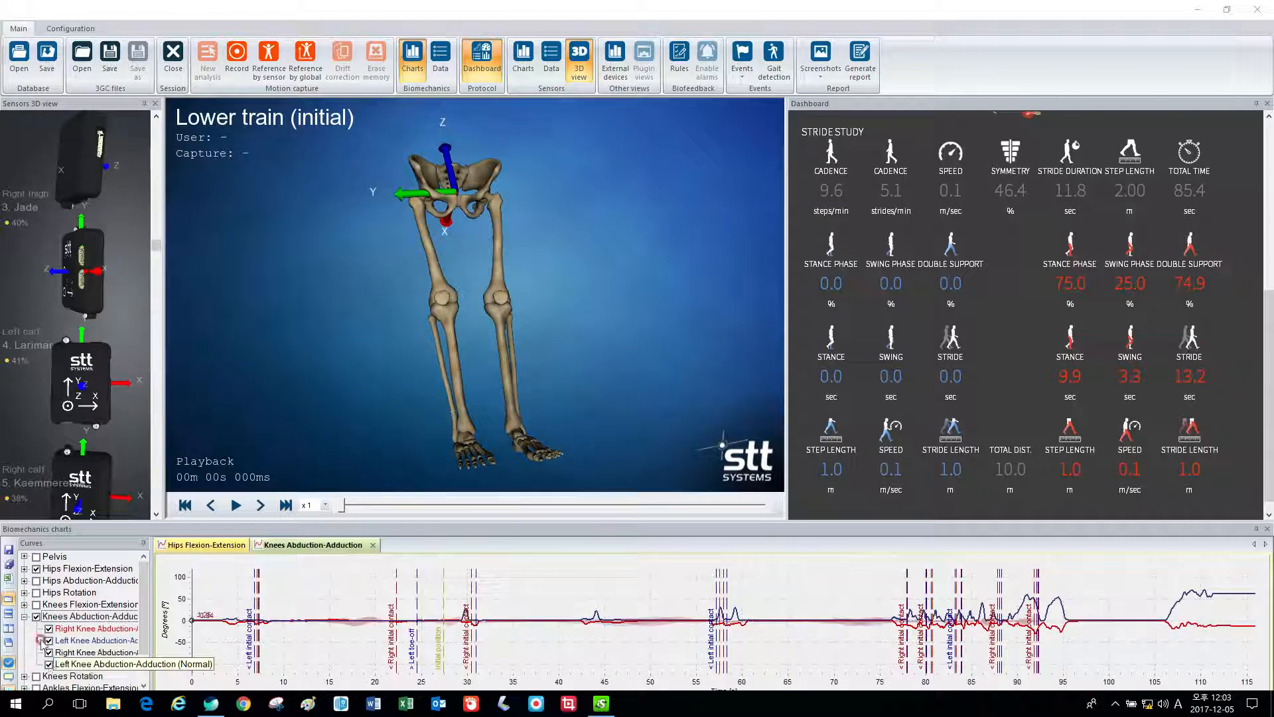
Restore the Hips Flexion-Extension chart to its full time range and play back the capture, pausing at about 10 s
{"action": "left_click", "coordinate": [23, 568]}
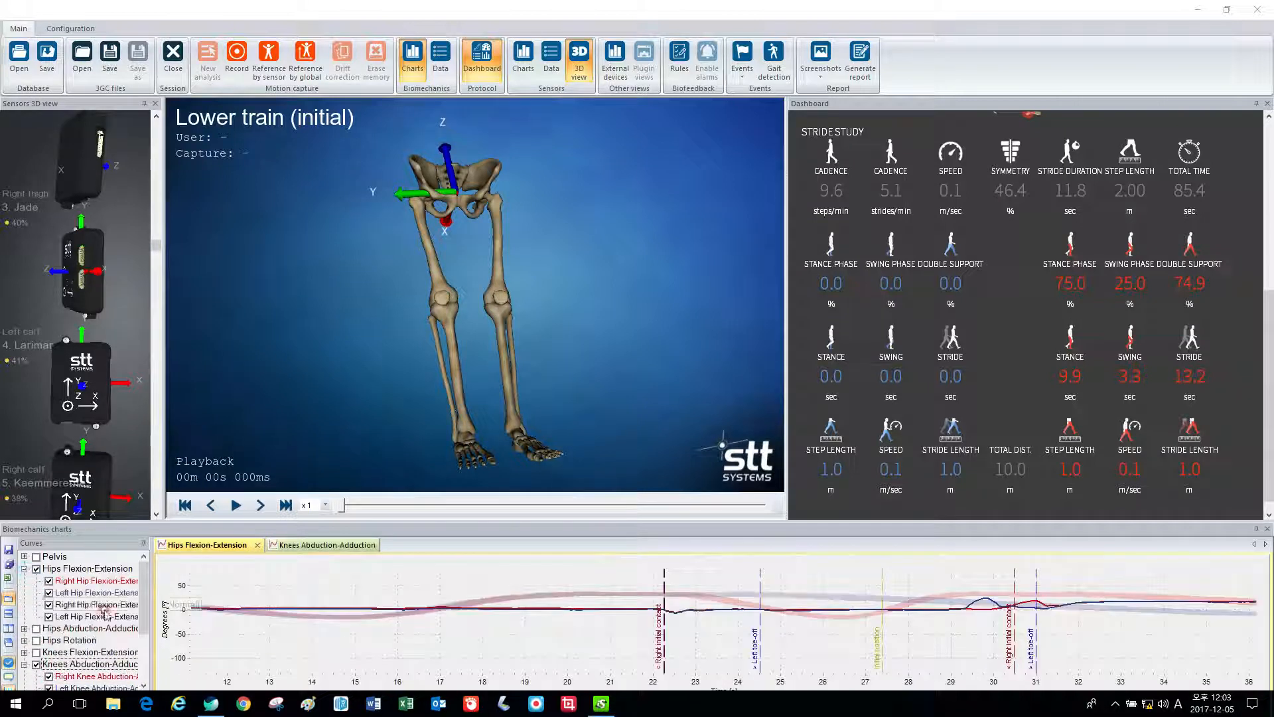
{"action": "mouse_move", "coordinate": [441, 584]}
{"action": "left_mouse_down"}
{"action": "mouse_move", "coordinate": [531, 648]}
{"action": "mouse_move", "coordinate": [447, 598]}
{"action": "left_mouse_up"}
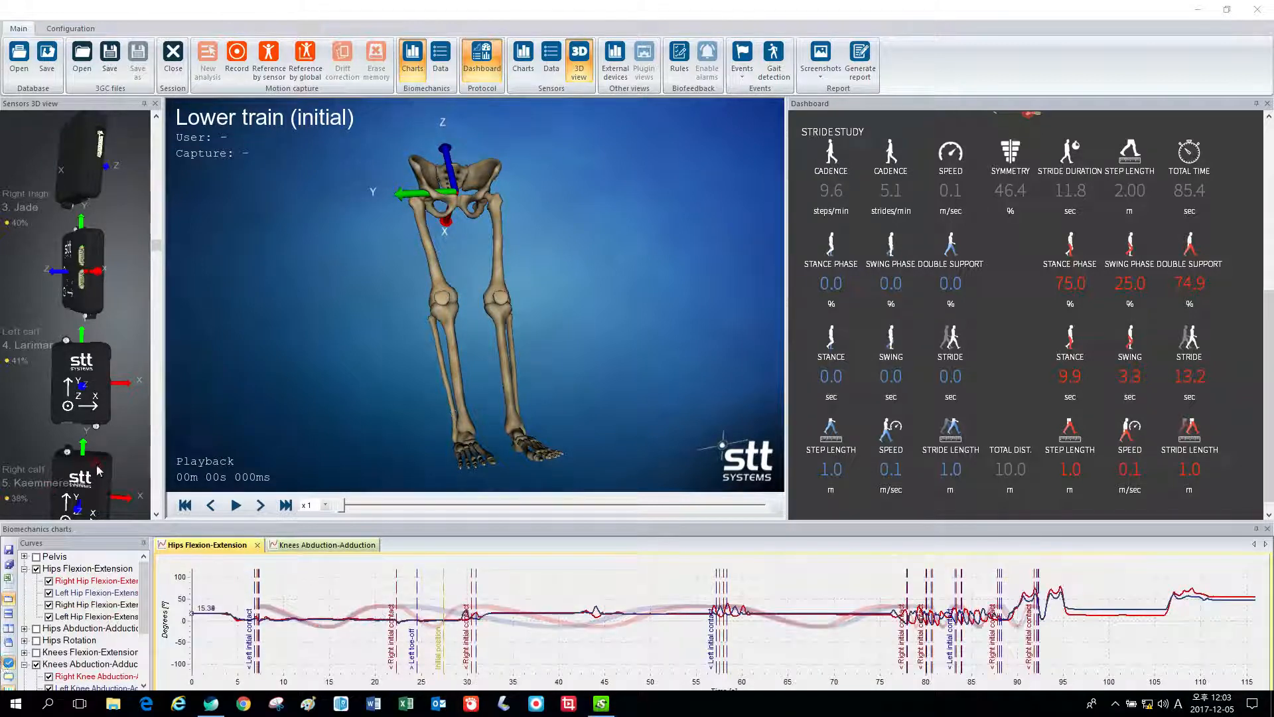
{"action": "left_click", "coordinate": [239, 505]}
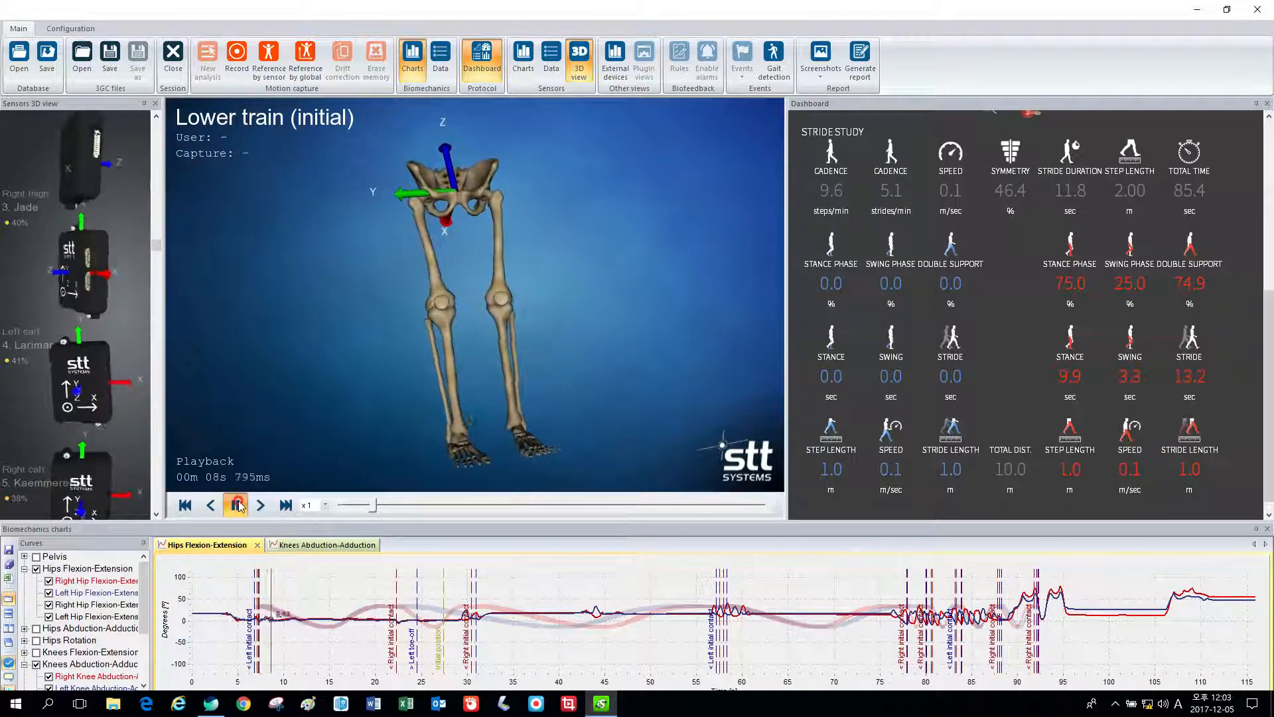
{"action": "left_click", "coordinate": [237, 505]}
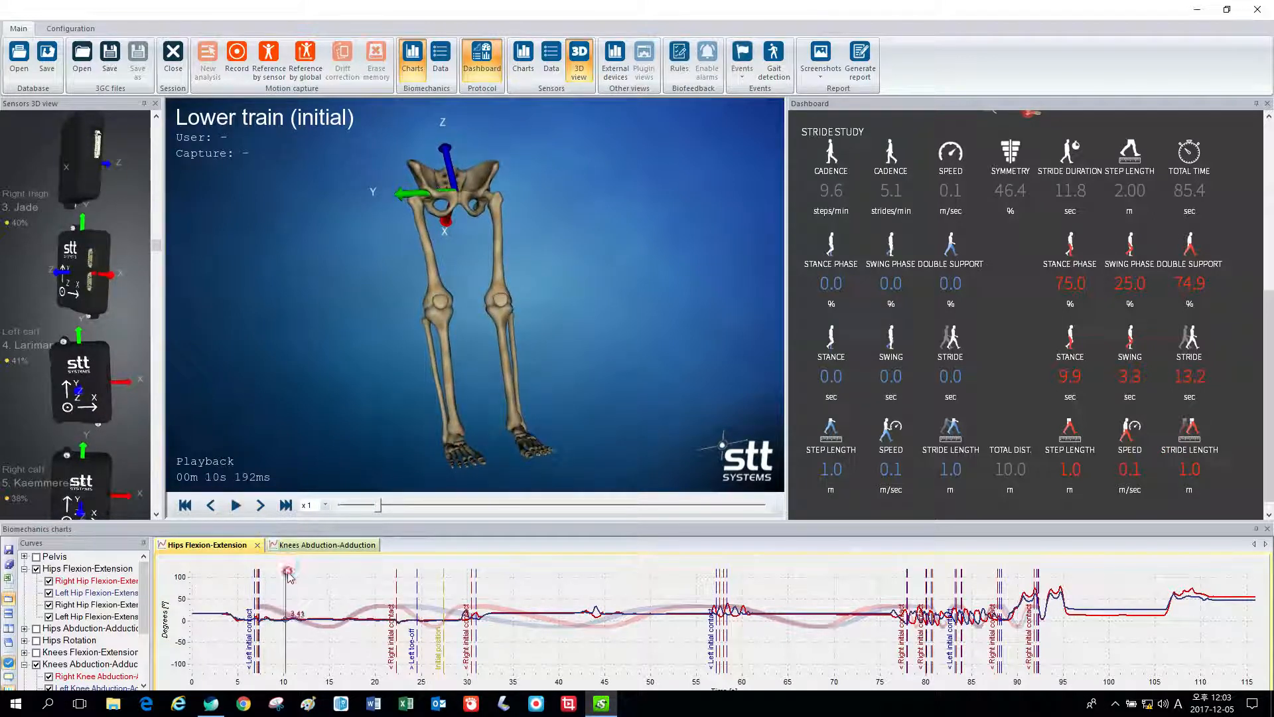
Move the playback to about 1 min 16 s on the Hips Flexion-Extension chart and play the capture briefly, pausing at about 1 min 18 s
{"action": "mouse_move", "coordinate": [286, 575]}
{"action": "left_mouse_down"}
{"action": "mouse_move", "coordinate": [483, 572]}
{"action": "mouse_move", "coordinate": [652, 548]}
{"action": "mouse_move", "coordinate": [753, 569]}
{"action": "mouse_move", "coordinate": [770, 592]}
{"action": "mouse_move", "coordinate": [1055, 583]}
{"action": "mouse_move", "coordinate": [893, 600]}
{"action": "left_mouse_up"}
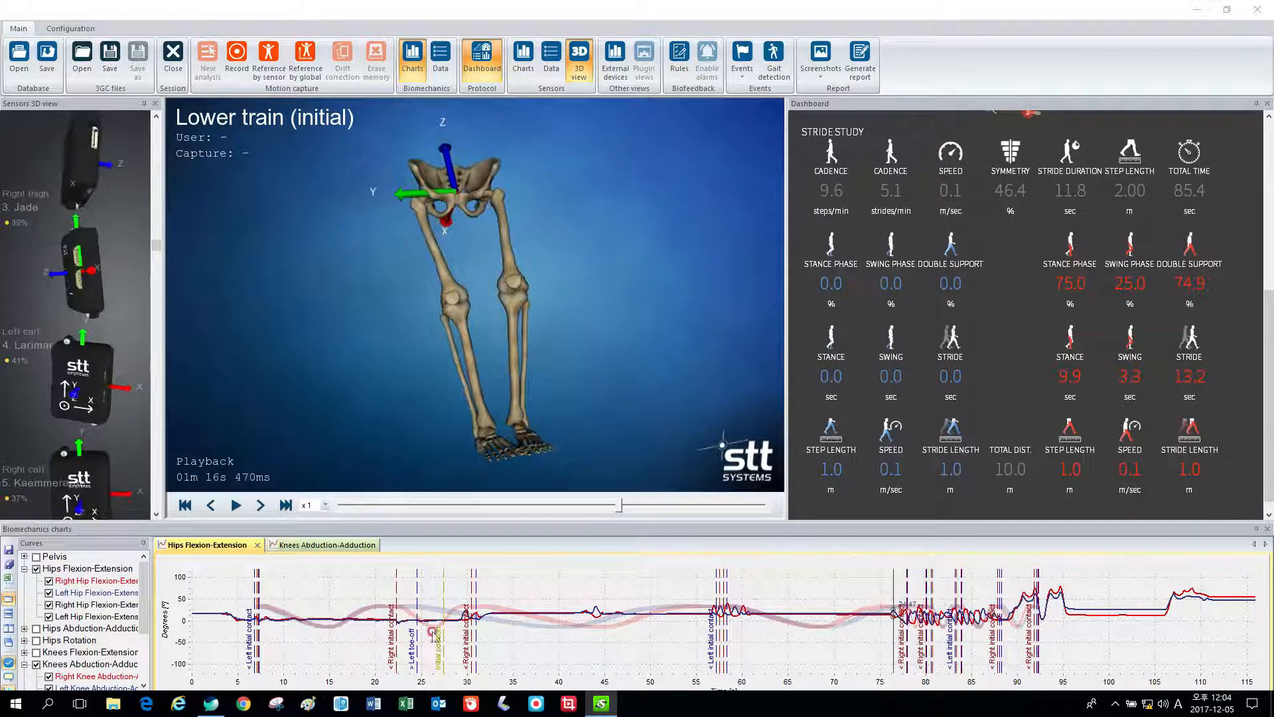
{"action": "left_click", "coordinate": [239, 507]}
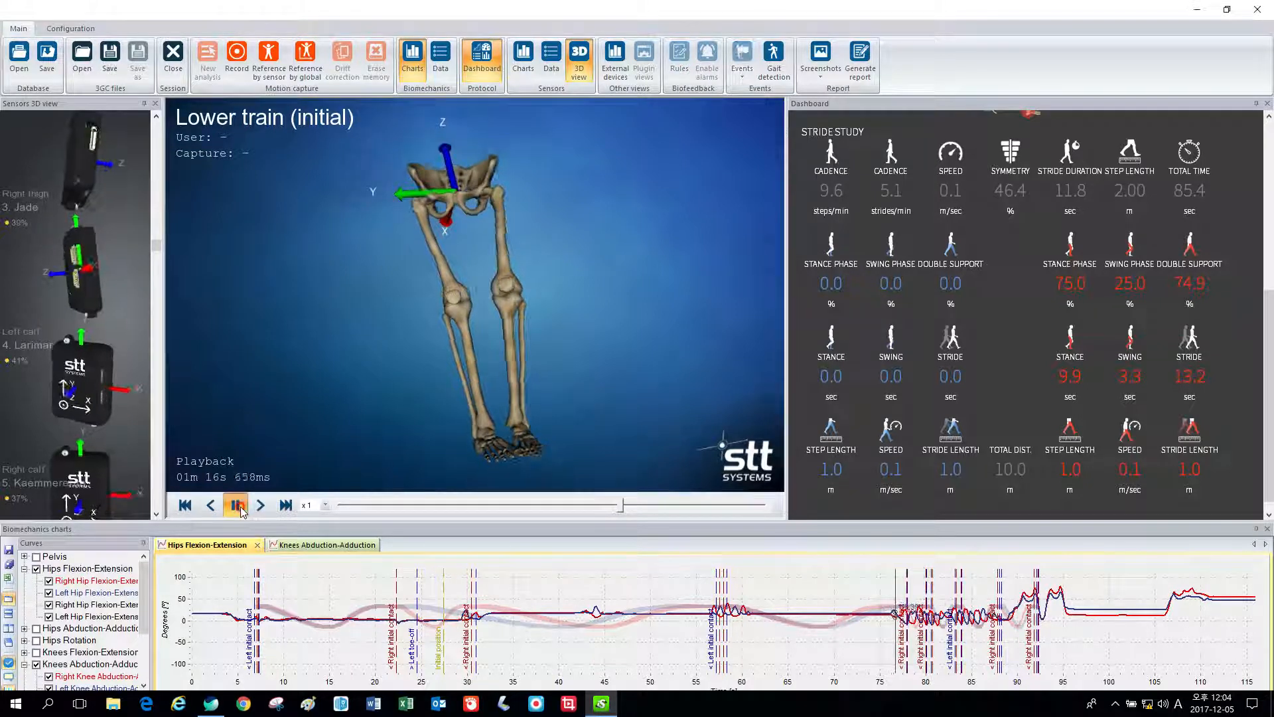
{"action": "left_click", "coordinate": [238, 507]}
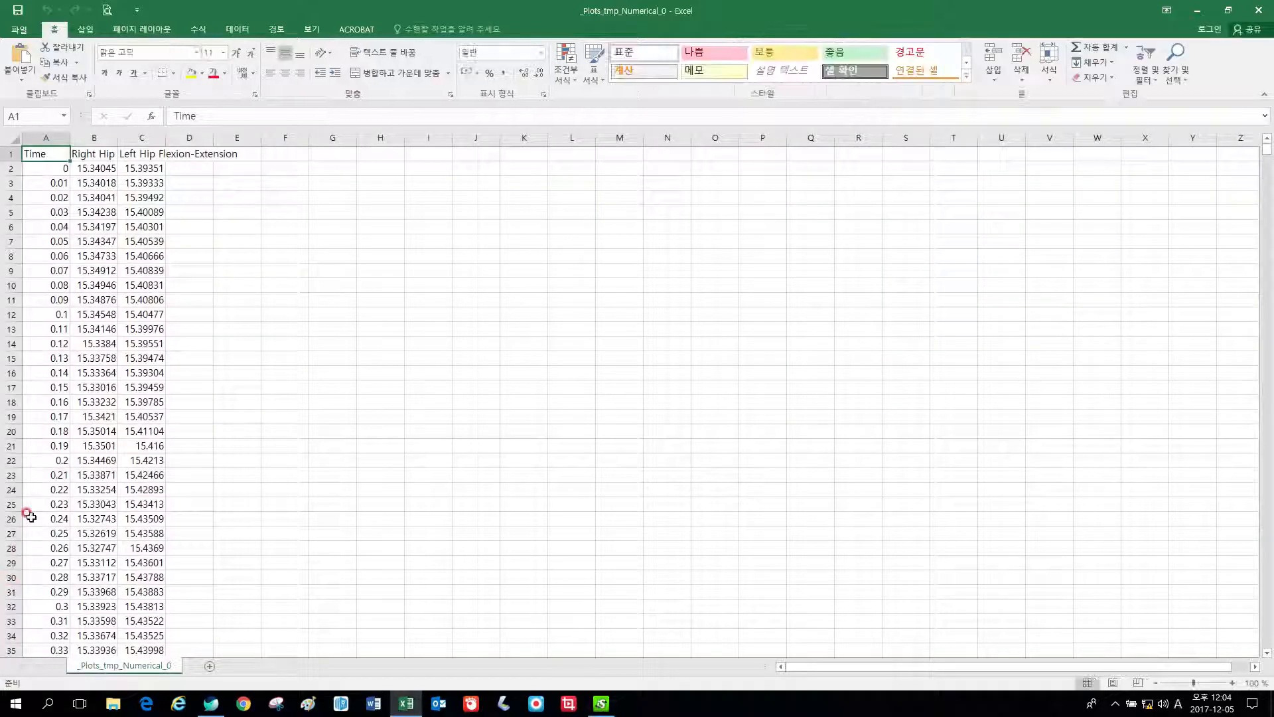
Review the right and left hip flexion-extension values exported to Excel, widen column B, and close the workbook
{"action": "scroll", "coordinate": [42, 168], "scroll_direction": "down", "scroll_amount": 3}
{"action": "scroll", "coordinate": [42, 168], "scroll_direction": "up", "scroll_amount": 3}
{"action": "left_click_drag", "start_coordinate": [116, 141], "coordinate": [212, 139]}
{"action": "left_click", "coordinate": [1258, 10]}
{"action": "left_click", "coordinate": [623, 369]}
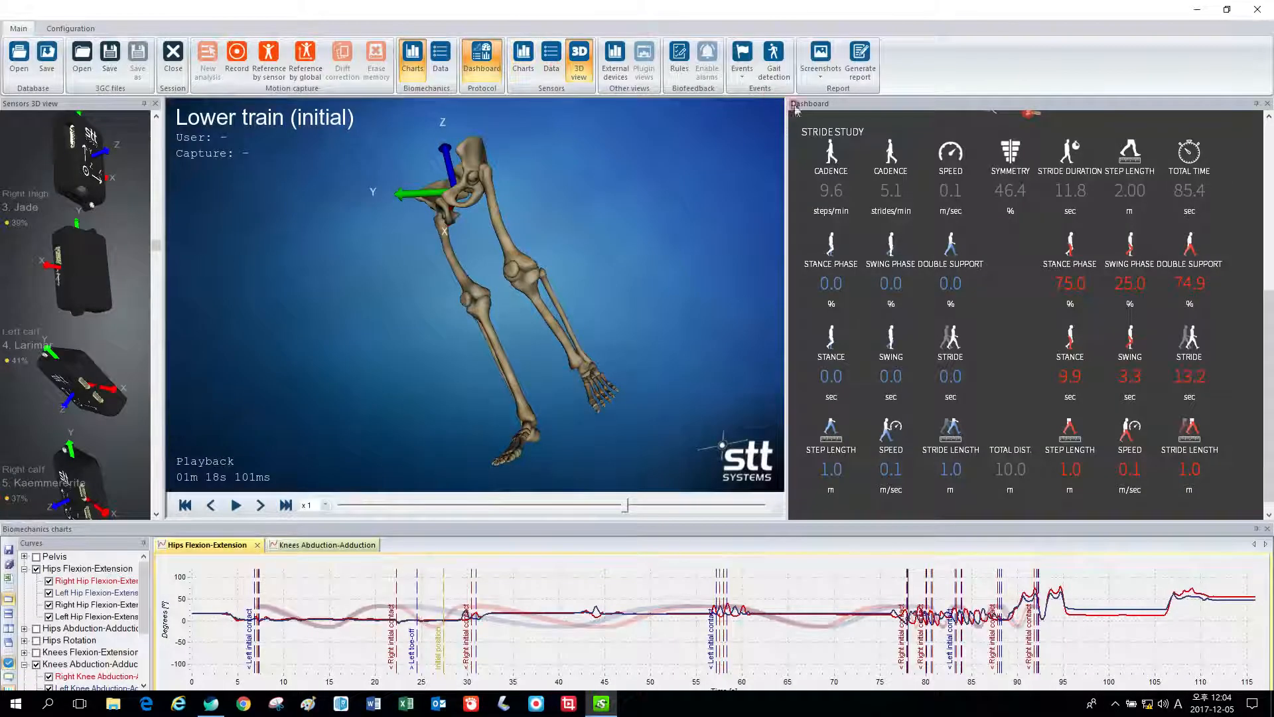
Generate the Lower train (initial) report, look through its joint analysis plots in Word, and close the document
{"action": "left_click", "coordinate": [847, 79]}
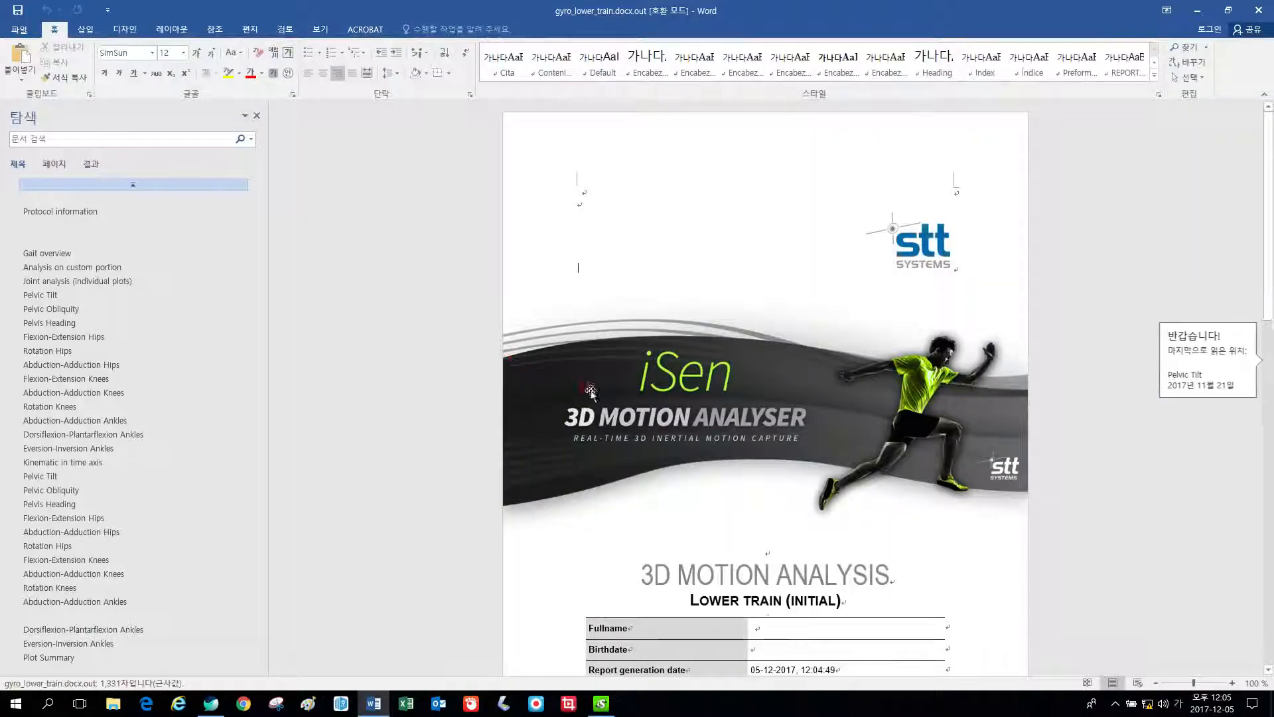
{"action": "scroll", "coordinate": [1231, 269], "scroll_direction": "down", "scroll_amount": 12}
{"action": "left_click_drag", "start_coordinate": [1268, 287], "coordinate": [1231, 402]}
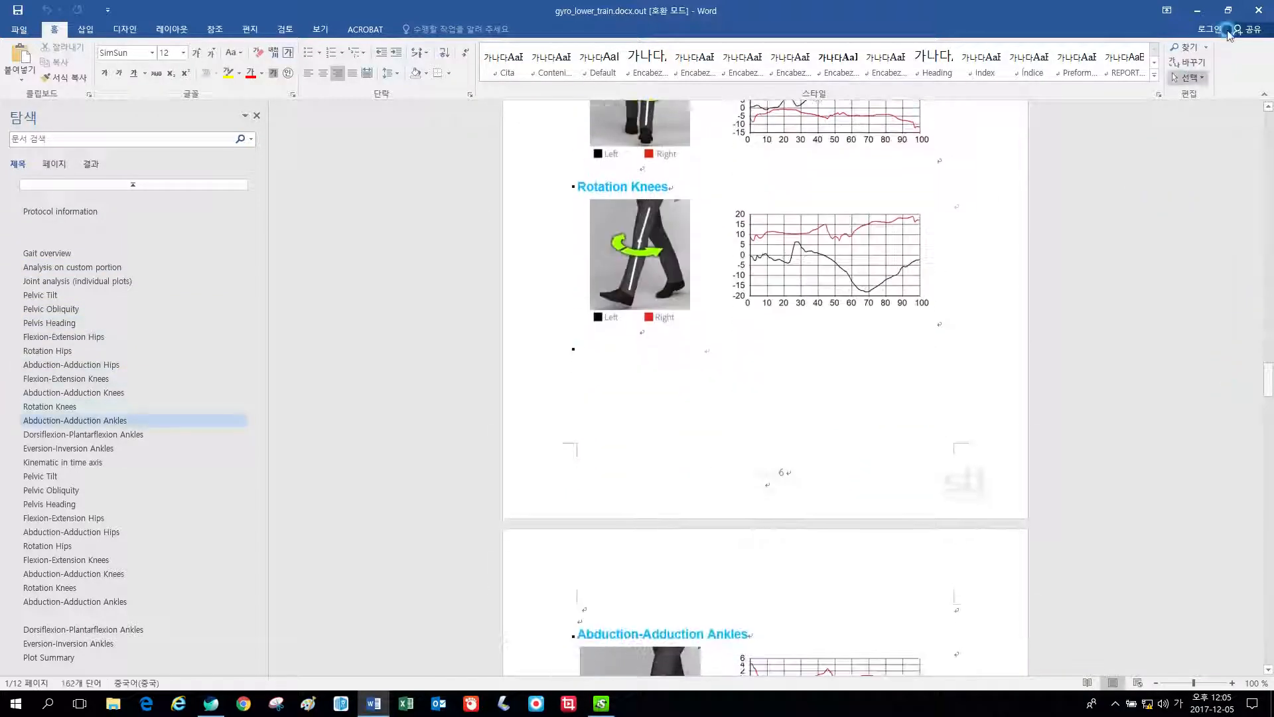
{"action": "left_click", "coordinate": [1258, 11]}
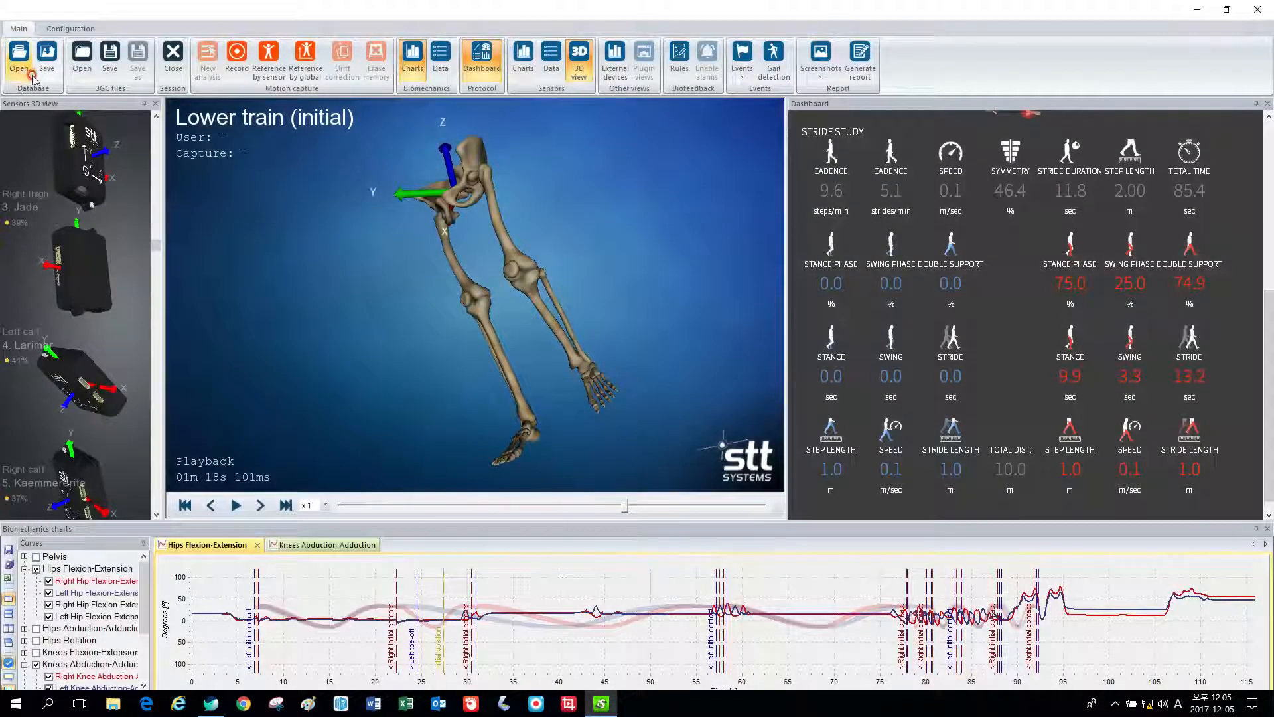
Dismiss saving the recording as a 3GC file and open the user database, discarding the unsaved changes
{"action": "left_click", "coordinate": [109, 66]}
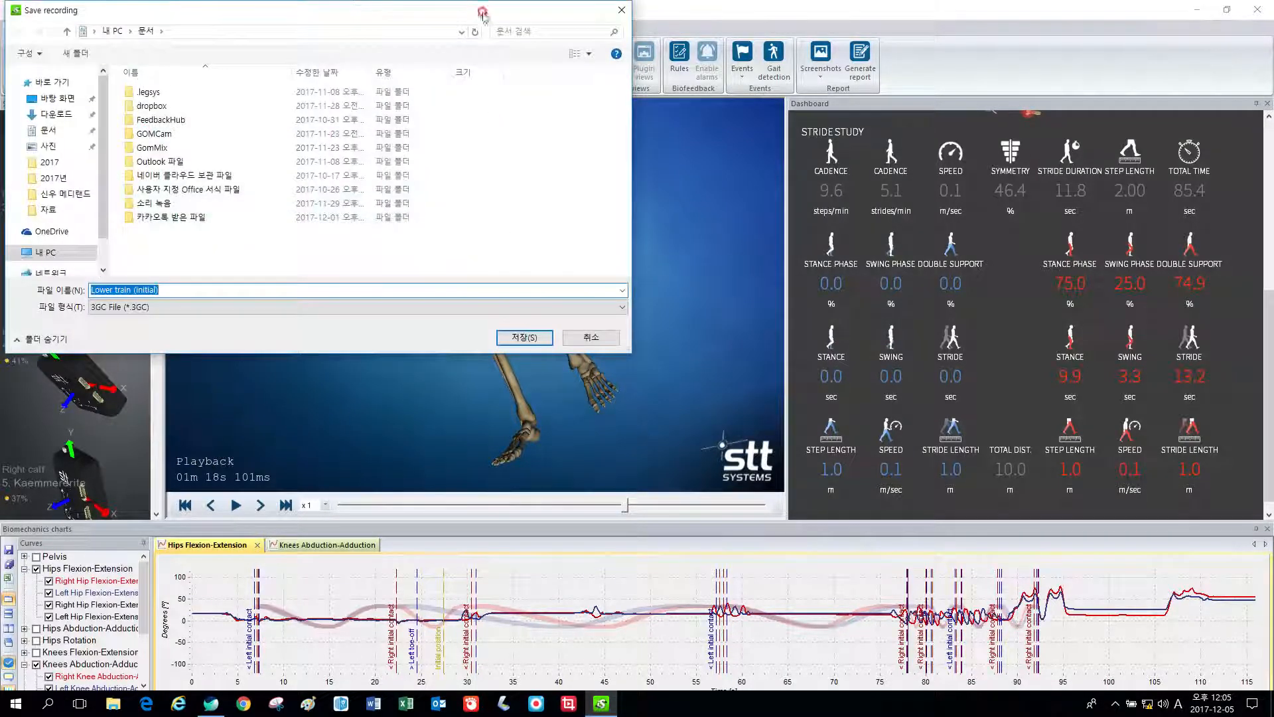
{"action": "left_click", "coordinate": [622, 11]}
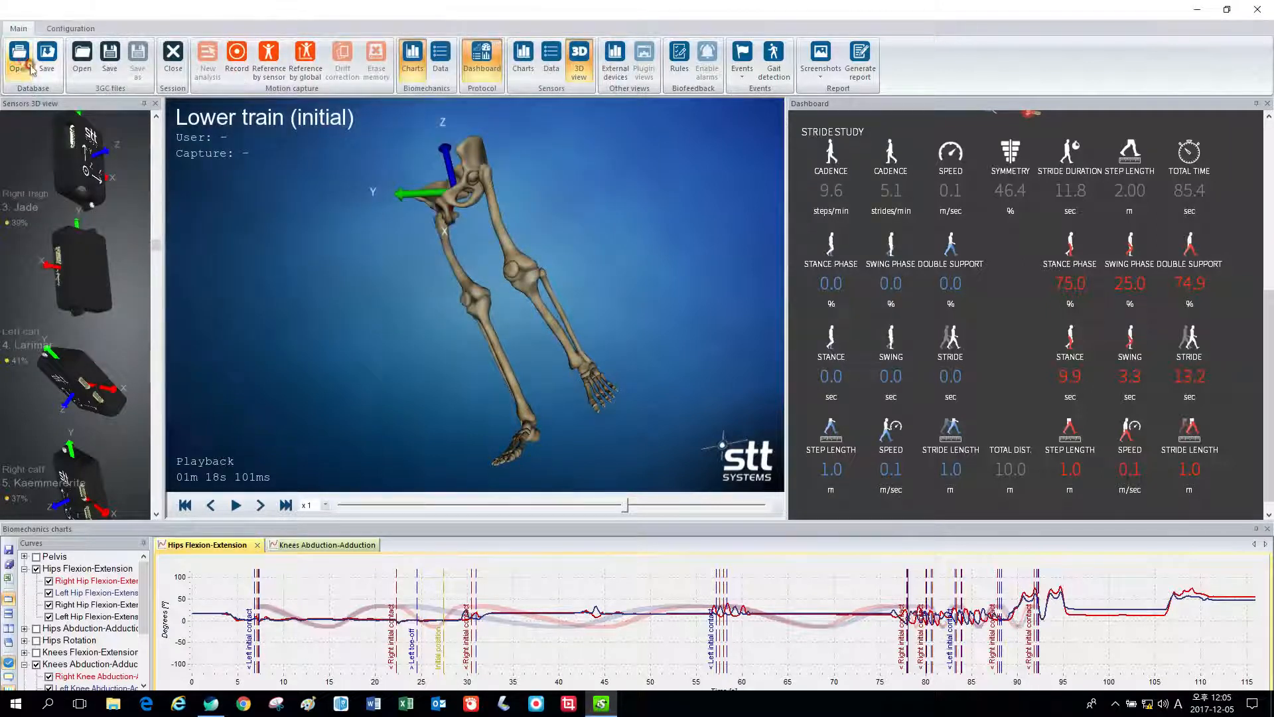
{"action": "left_click", "coordinate": [13, 64]}
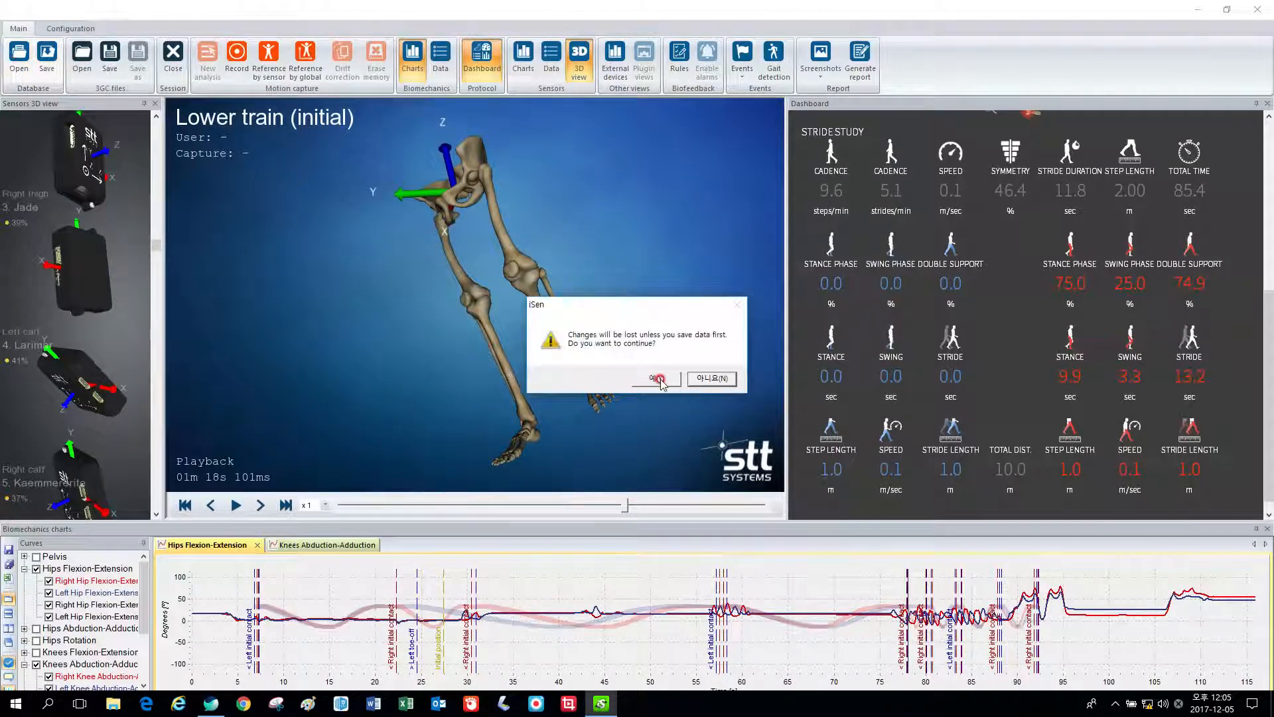
{"action": "left_click", "coordinate": [659, 380]}
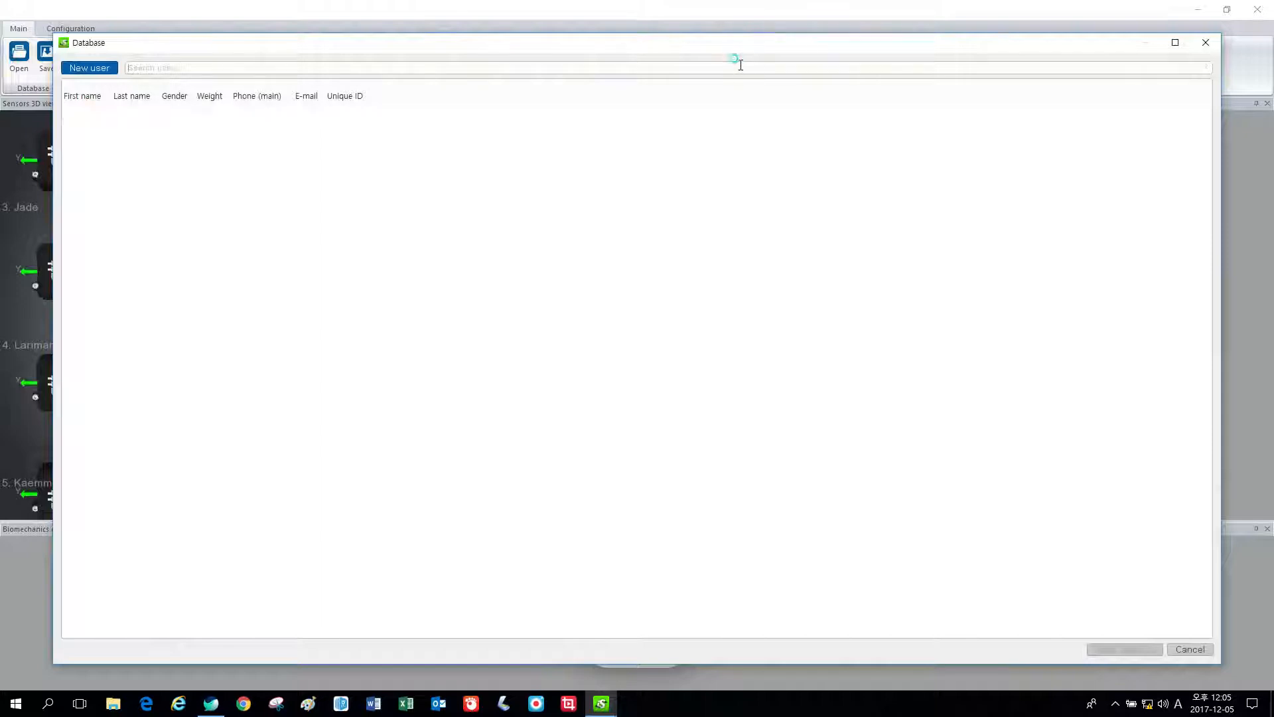
Create a new database user with a first name, last name and unique ID, and save the record
{"action": "left_click", "coordinate": [112, 66]}
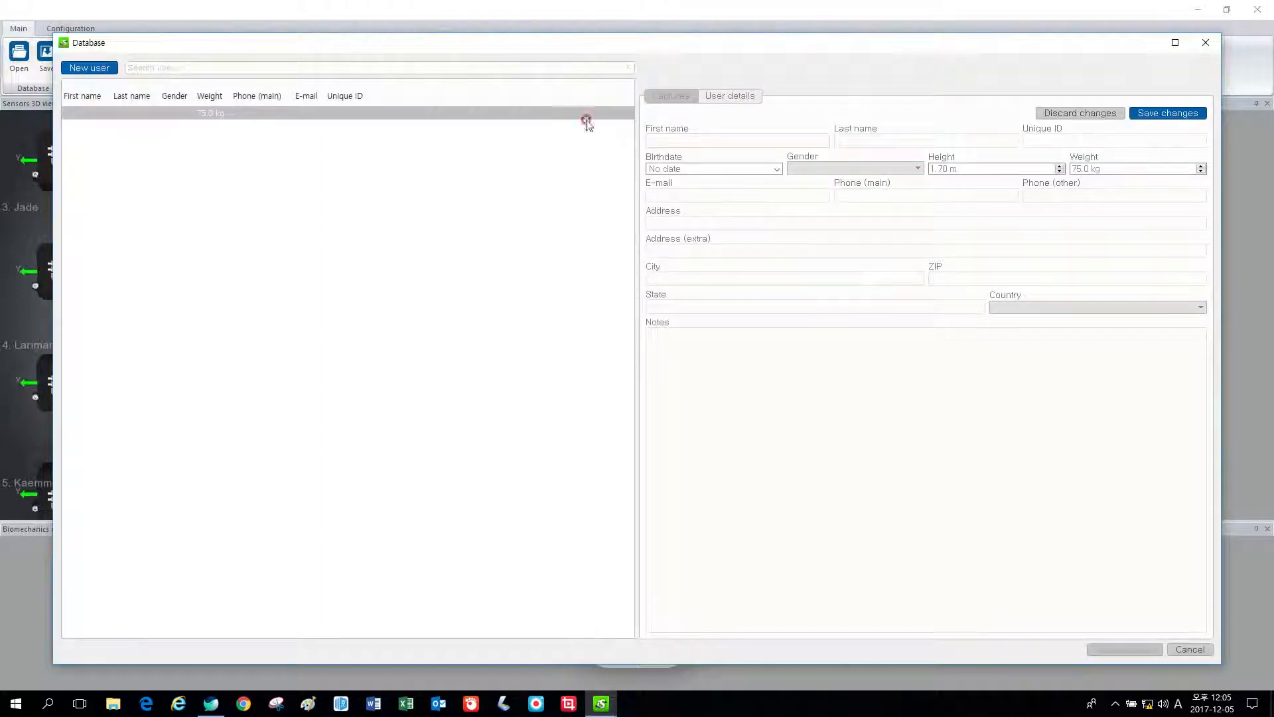
{"action": "type", "text": "aaa aaaa"}
{"action": "key", "text": "Tab"}
{"action": "type", "text": "11"}
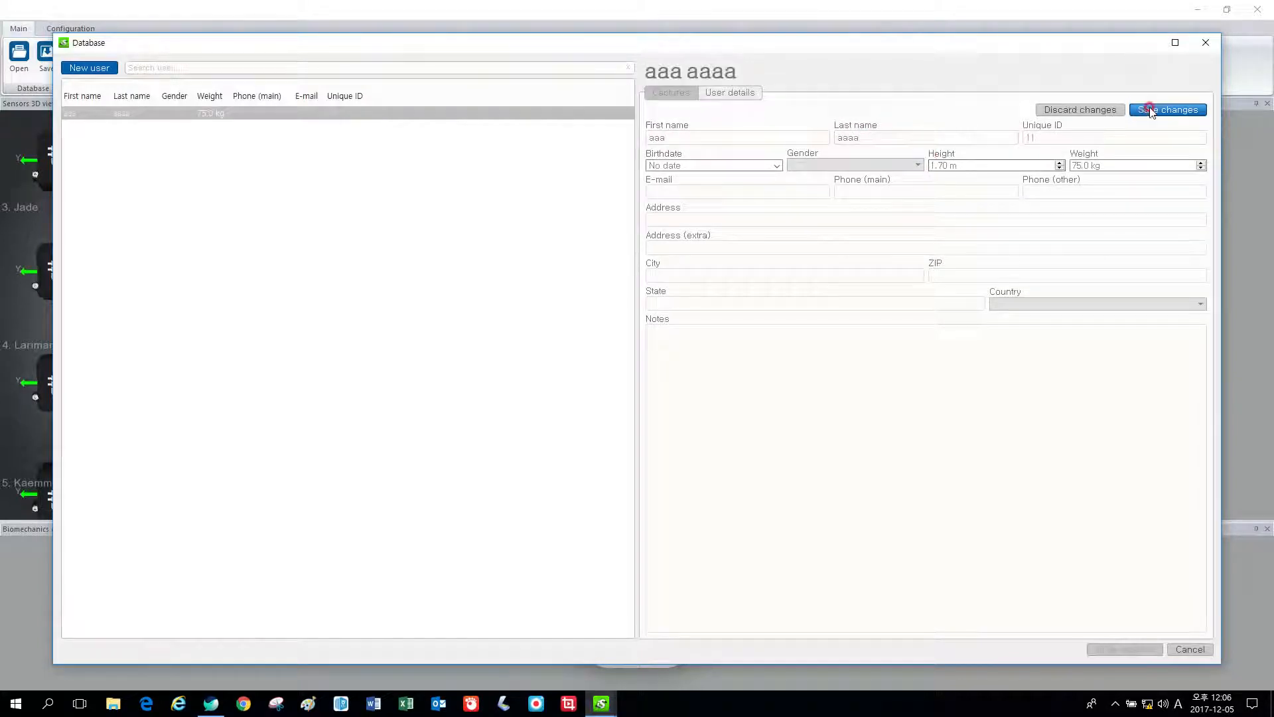
{"action": "left_click", "coordinate": [1150, 111]}
{"action": "left_click", "coordinate": [75, 132]}
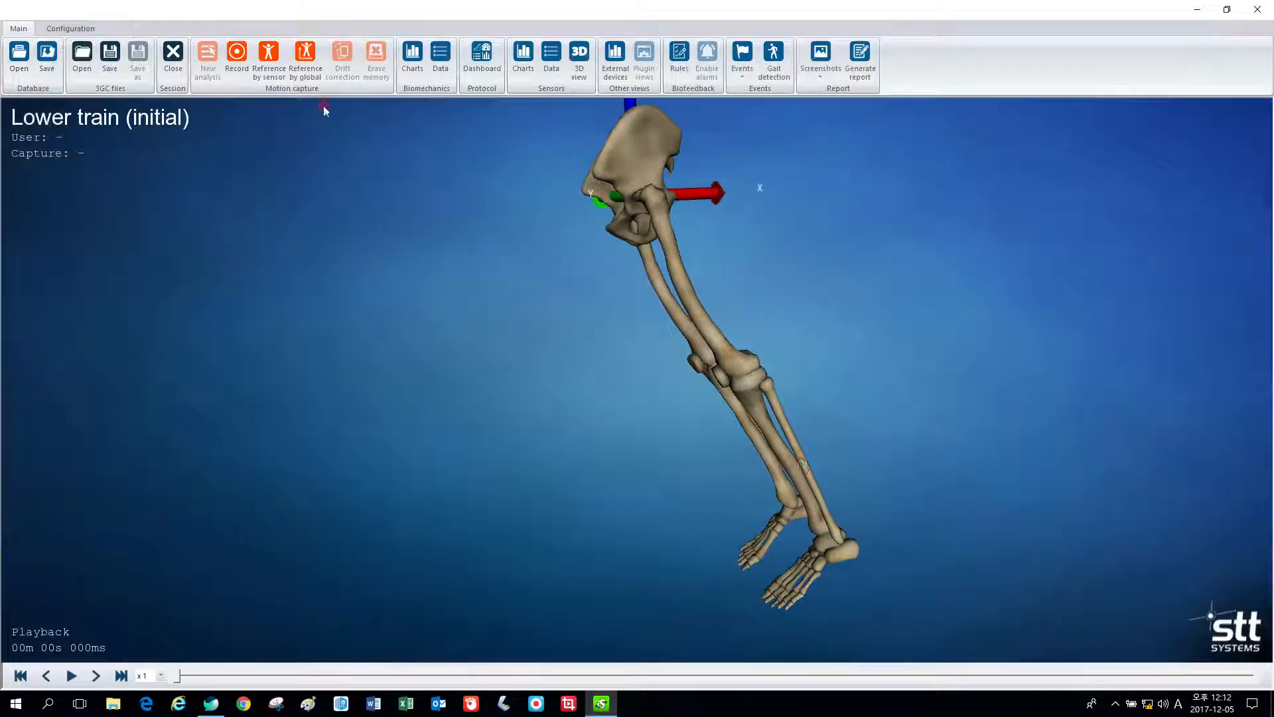
Display the biomechanics charts and data together with the sensors charts, sensors data and sensors 3D view
{"action": "left_click", "coordinate": [422, 59]}
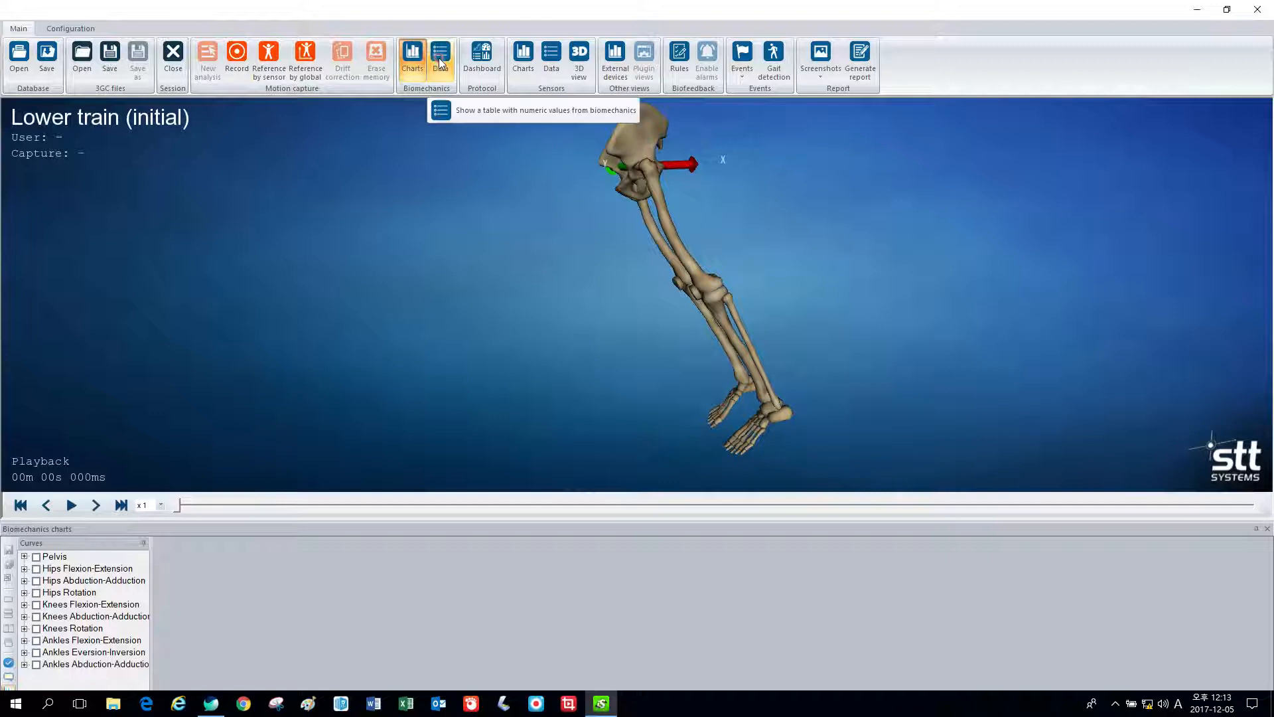
{"action": "left_click", "coordinate": [440, 60]}
{"action": "left_click", "coordinate": [523, 59]}
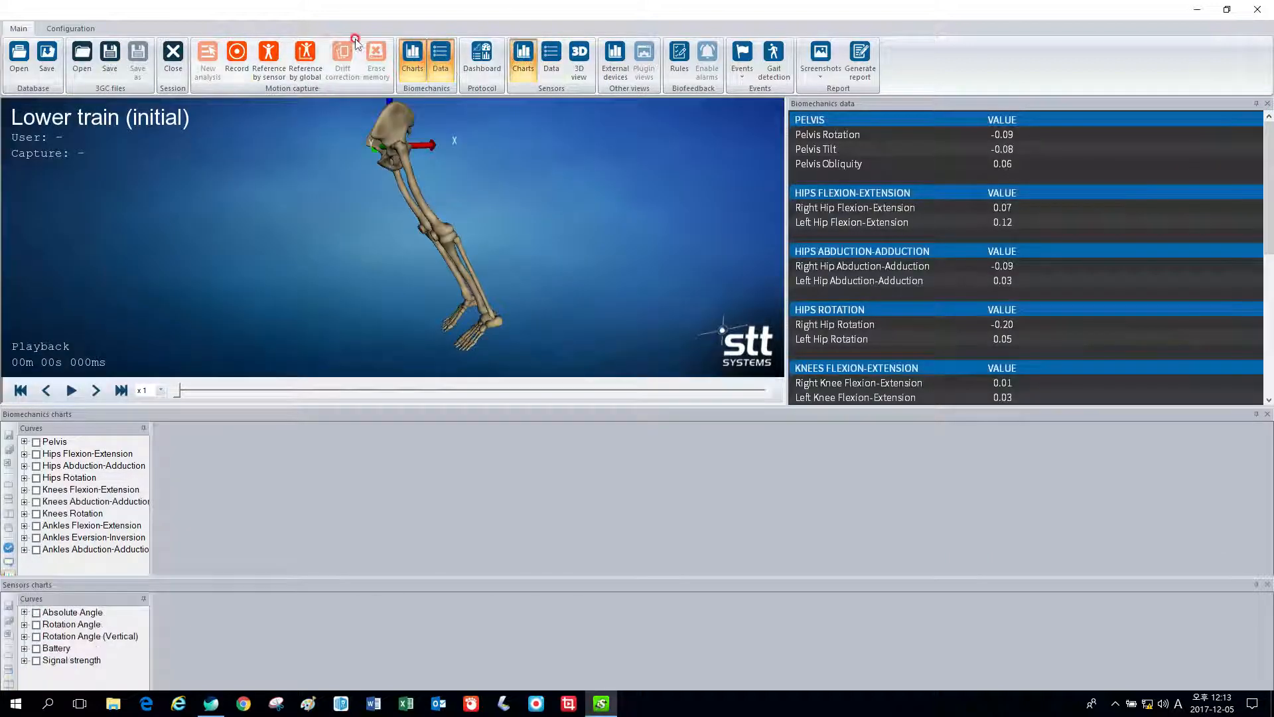
{"action": "left_click", "coordinate": [551, 60]}
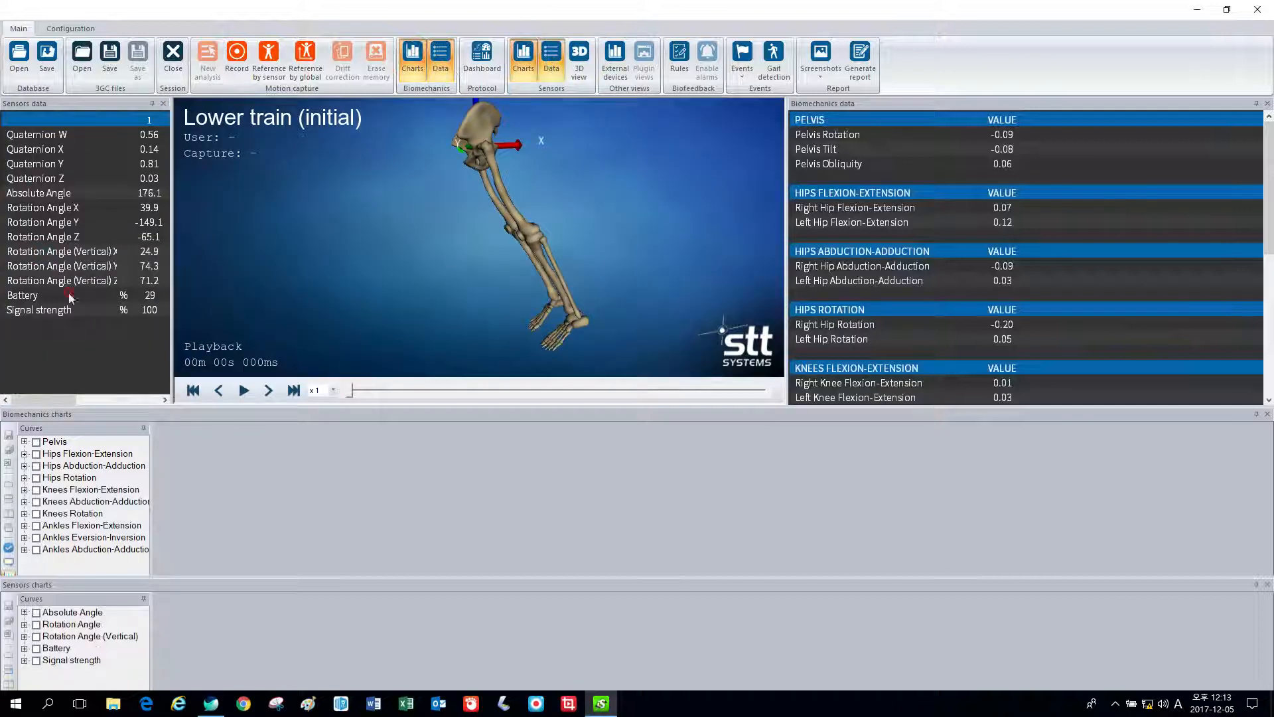
{"action": "left_click", "coordinate": [578, 59]}
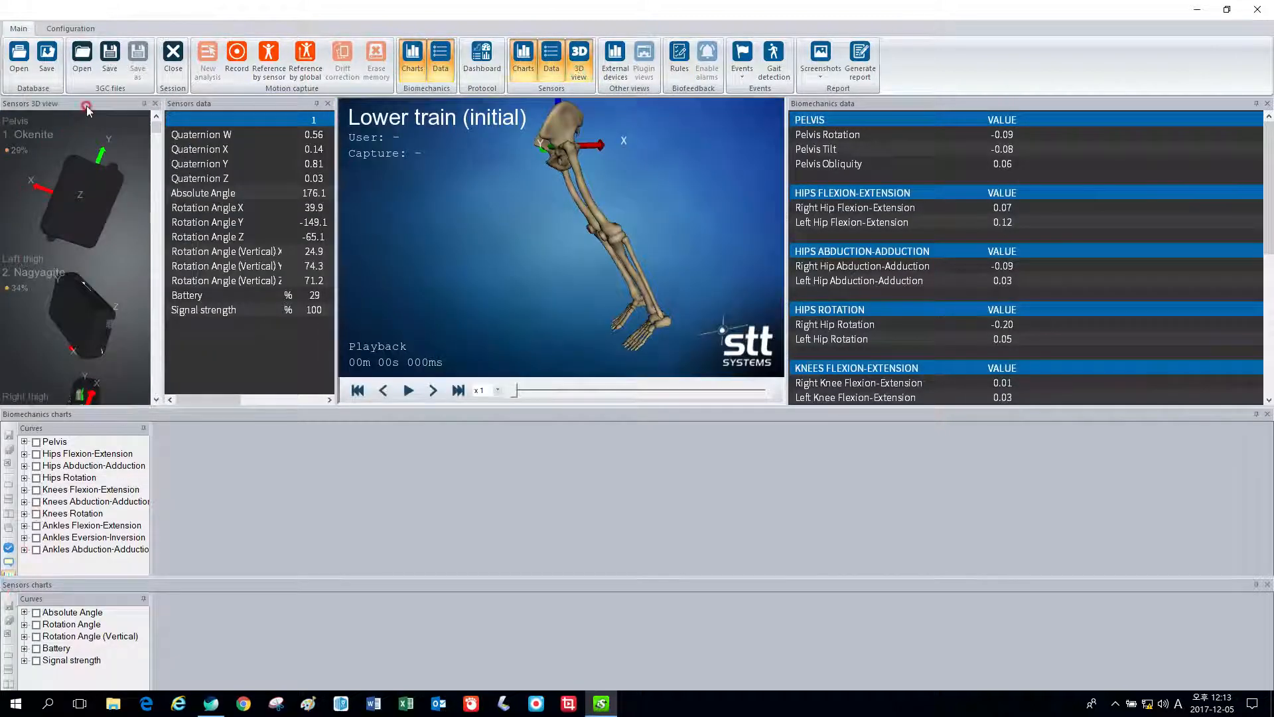
Undock the Sensors 3D view and dock it between the sensors data and the skeleton view
{"action": "double_click", "coordinate": [85, 110]}
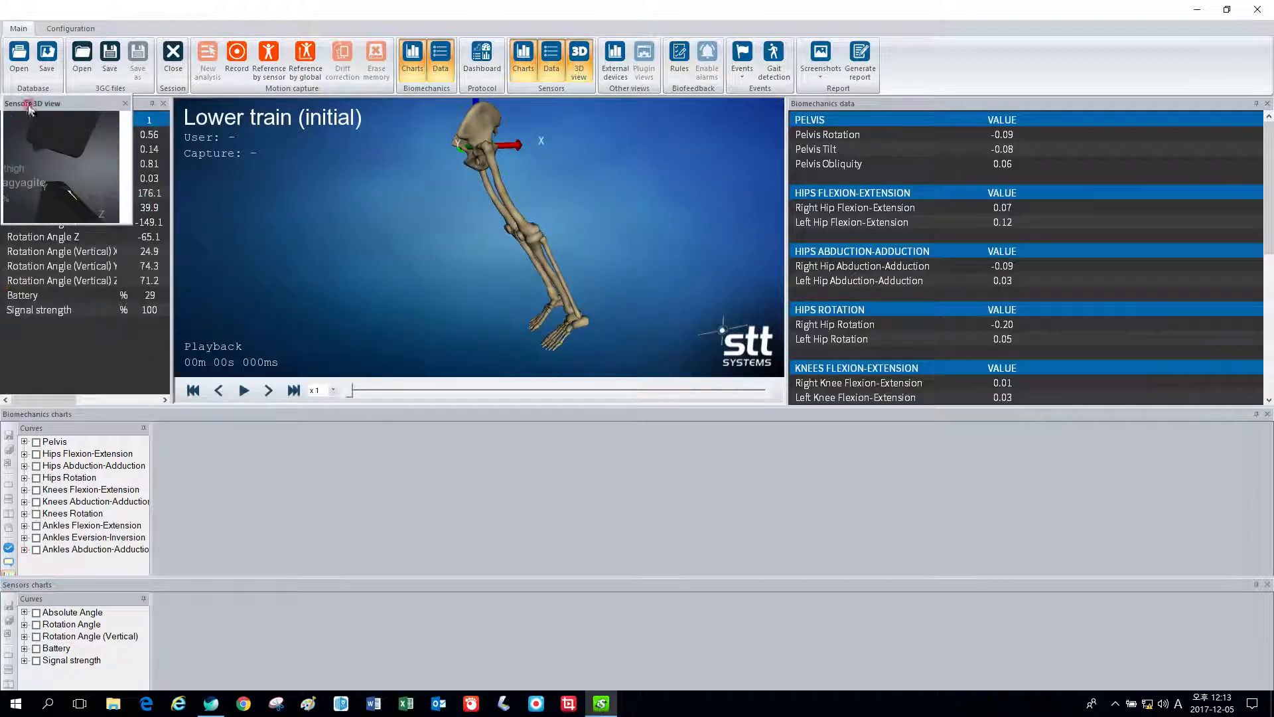
{"action": "left_click", "coordinate": [66, 96]}
{"action": "mouse_move", "coordinate": [76, 101]}
{"action": "left_mouse_down"}
{"action": "mouse_move", "coordinate": [93, 123]}
{"action": "mouse_move", "coordinate": [243, 154]}
{"action": "mouse_move", "coordinate": [254, 188]}
{"action": "mouse_move", "coordinate": [475, 265]}
{"action": "mouse_move", "coordinate": [479, 228]}
{"action": "left_mouse_up"}
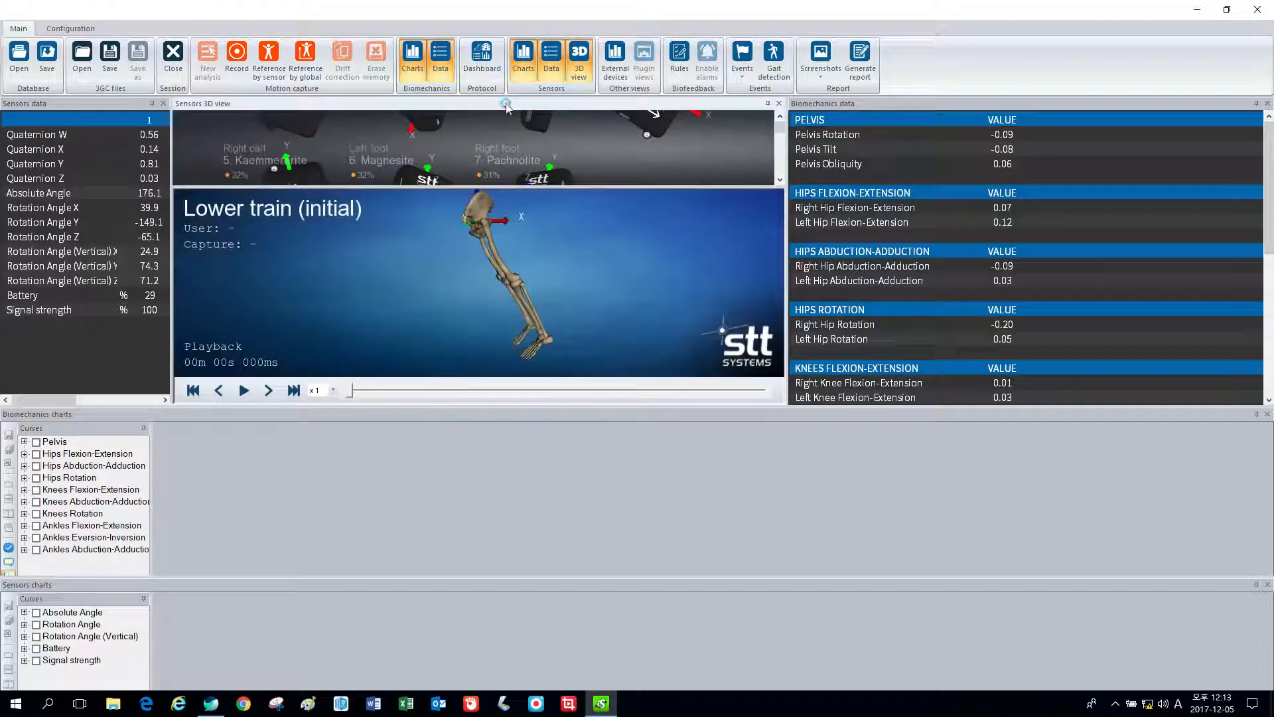
{"action": "left_click_drag", "start_coordinate": [505, 104], "coordinate": [451, 253]}
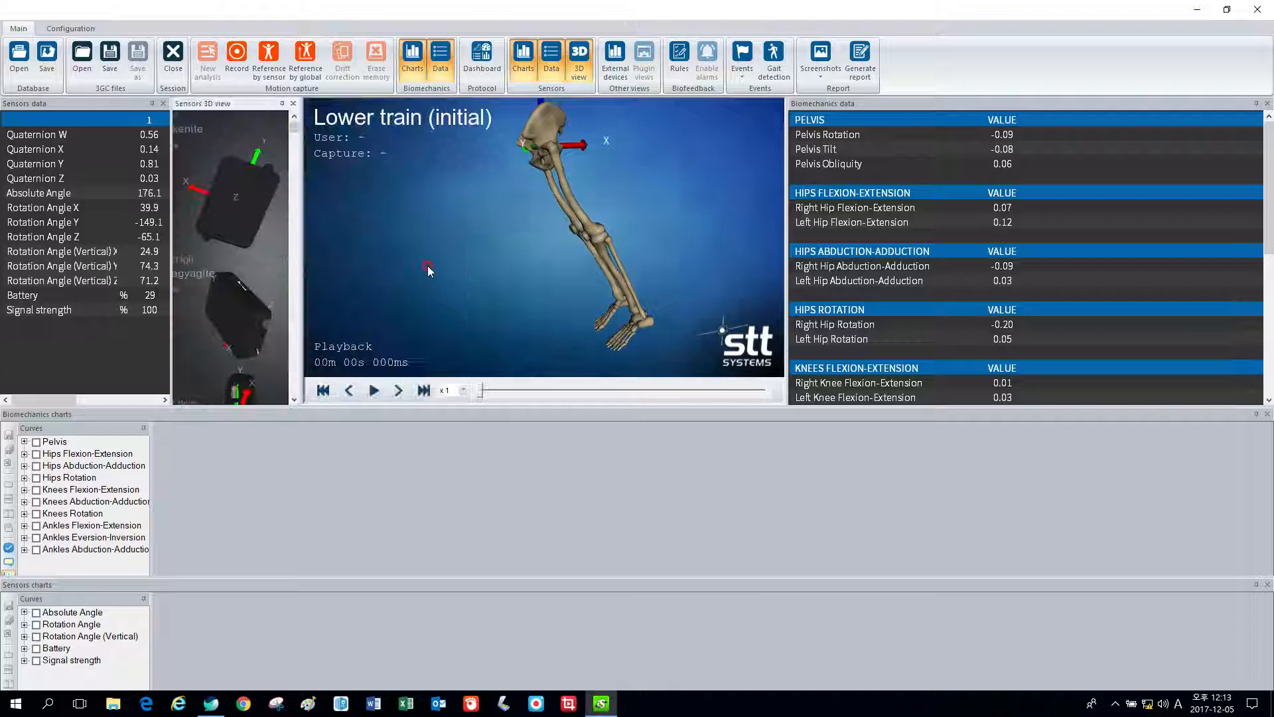
Close the biomechanics charts, plot the Absolute Angle curves of all sensors, and close the sensors charts
{"action": "left_click", "coordinate": [1267, 416]}
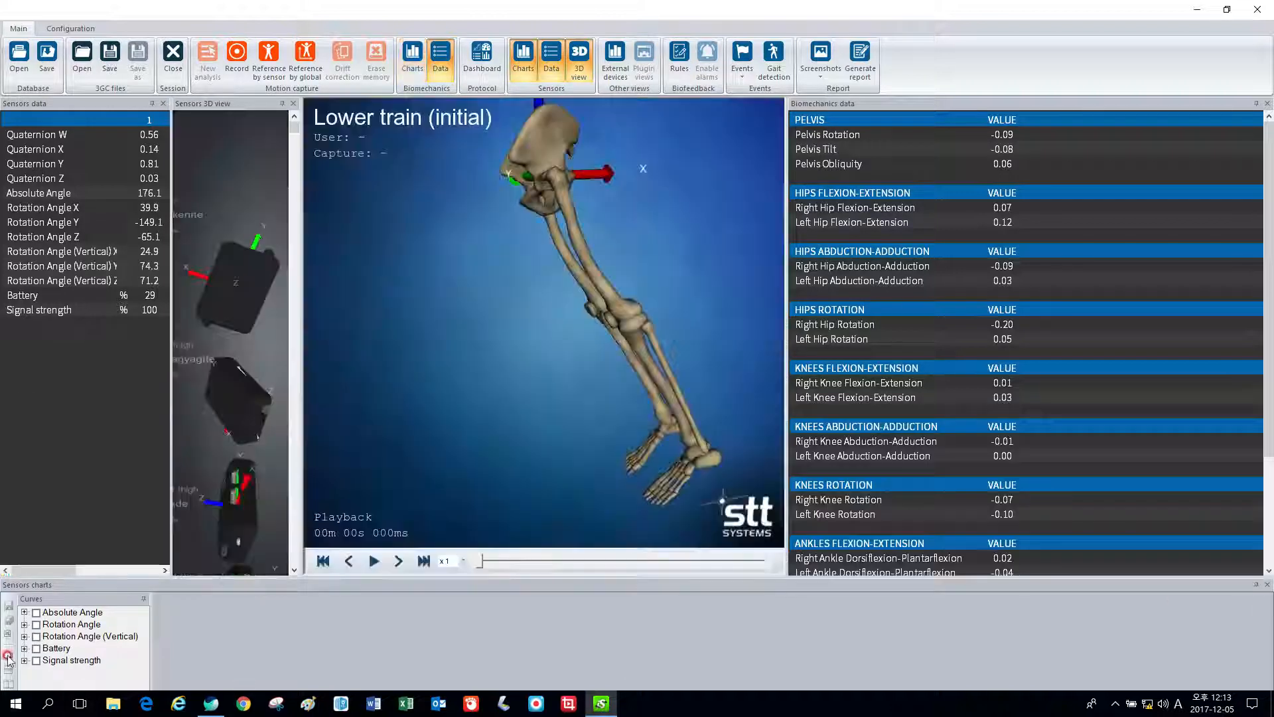
{"action": "left_click", "coordinate": [34, 614]}
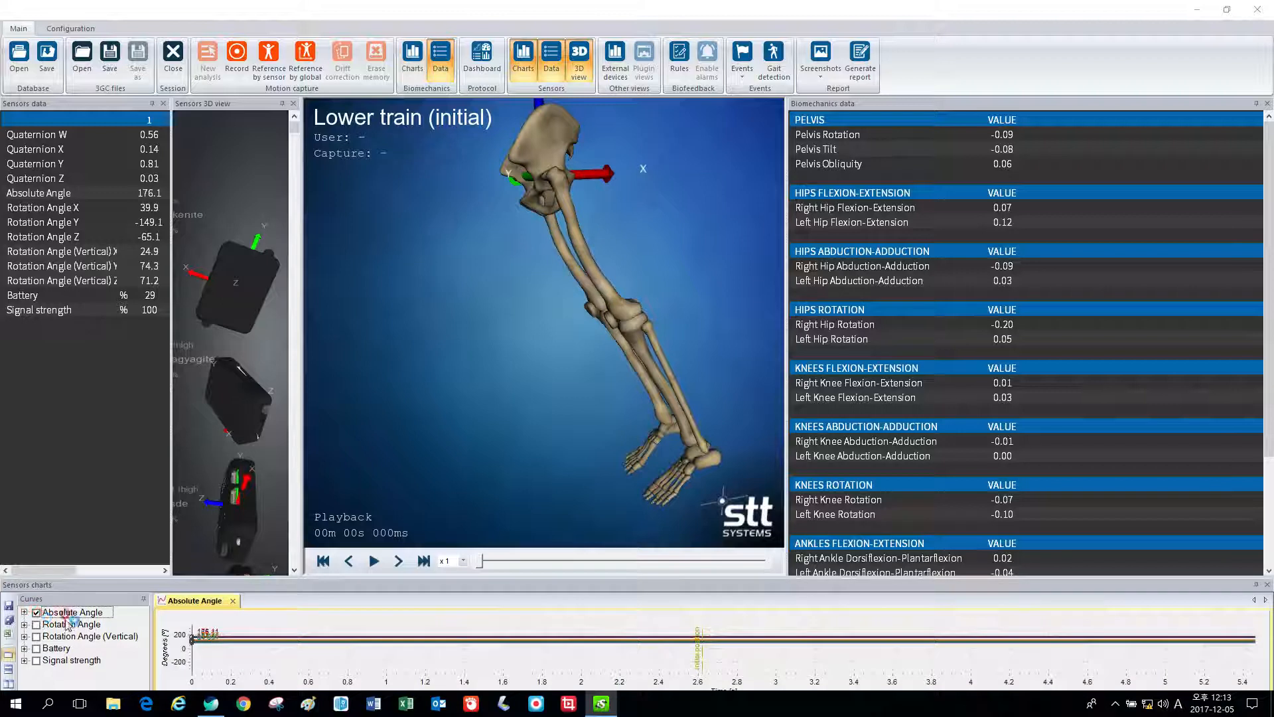
{"action": "left_click", "coordinate": [25, 613]}
{"action": "scroll", "coordinate": [73, 637], "scroll_direction": "down", "scroll_amount": 1}
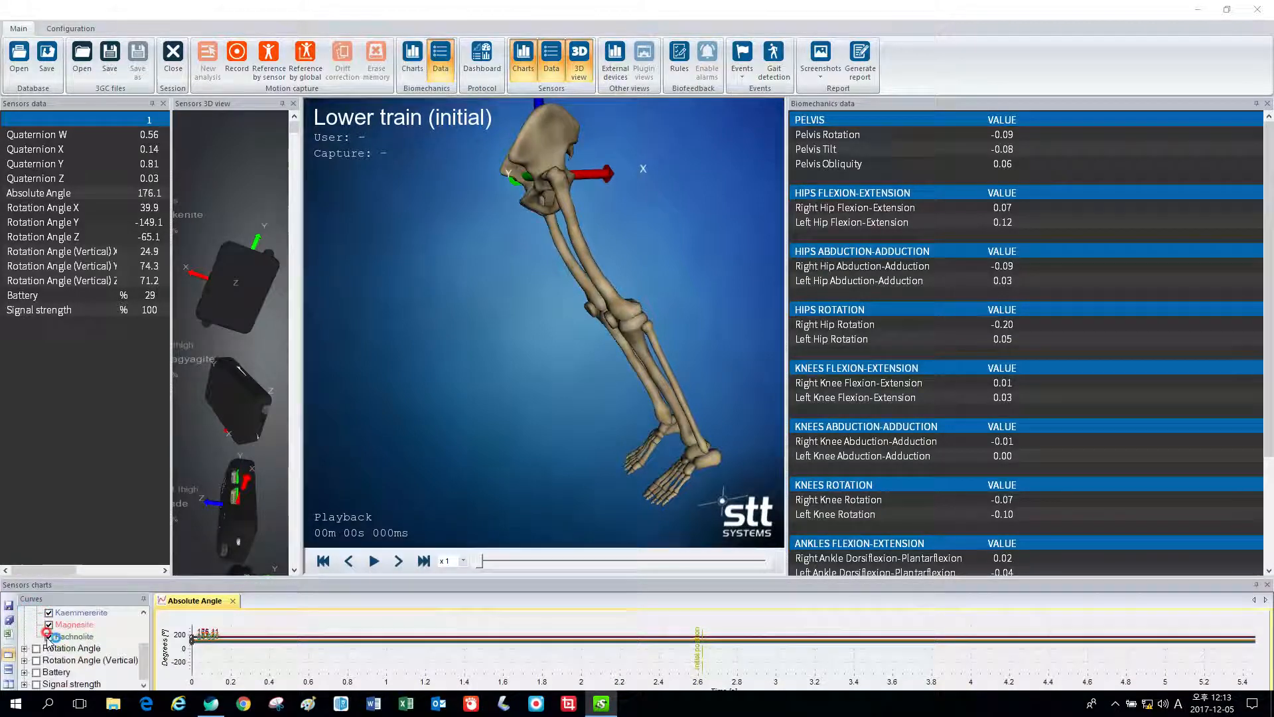
{"action": "left_click", "coordinate": [1266, 584]}
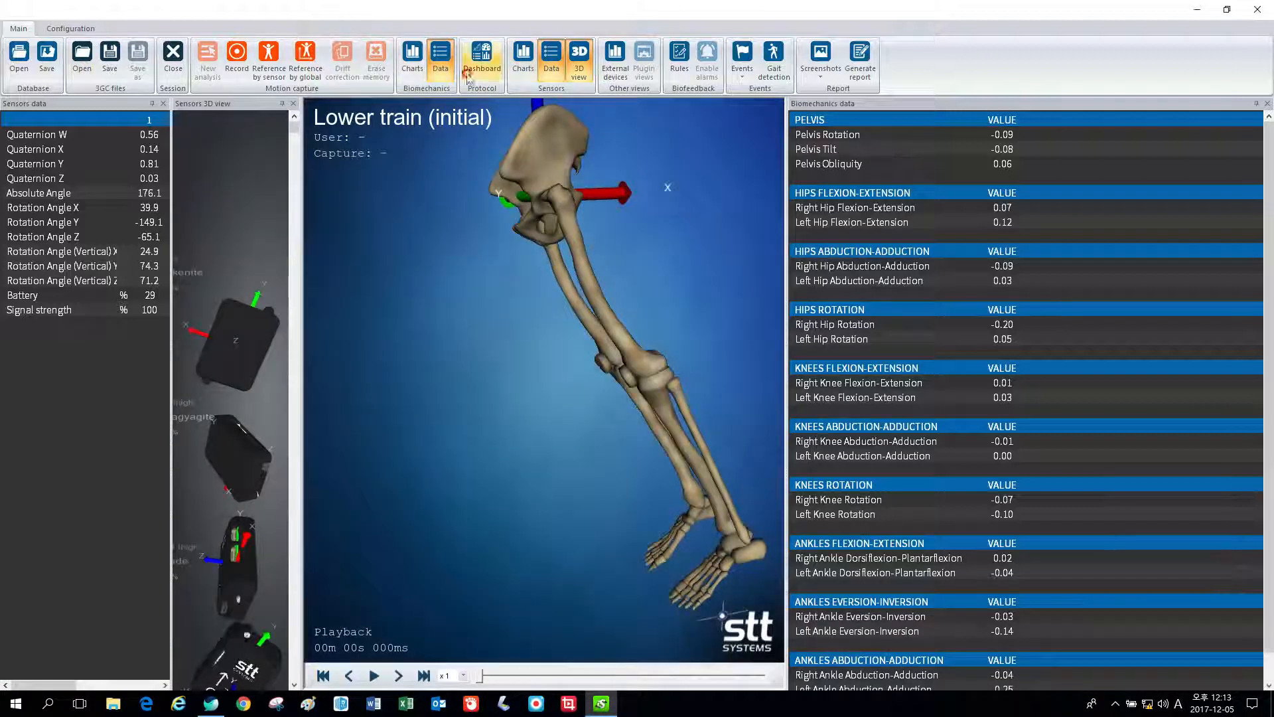
Hide and redisplay the biomechanics data table, and show the biomechanics charts again
{"action": "left_click", "coordinate": [444, 68]}
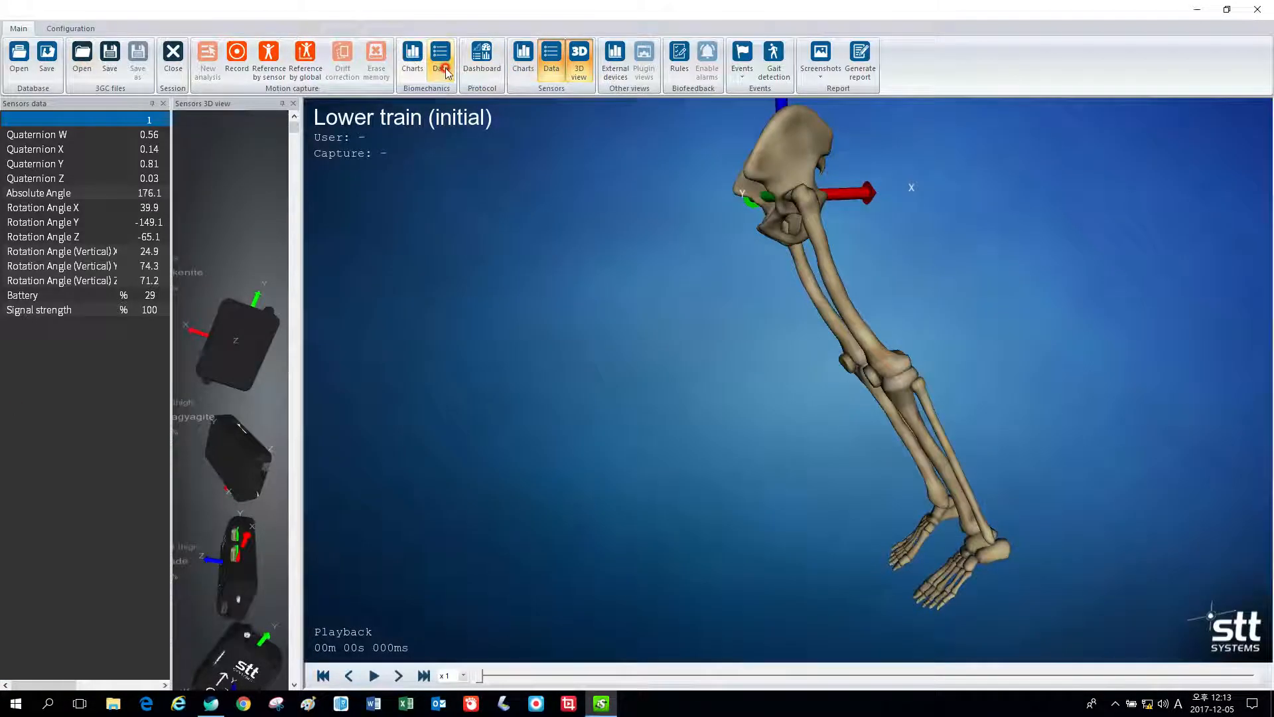
{"action": "left_click", "coordinate": [443, 68]}
{"action": "left_click", "coordinate": [412, 59]}
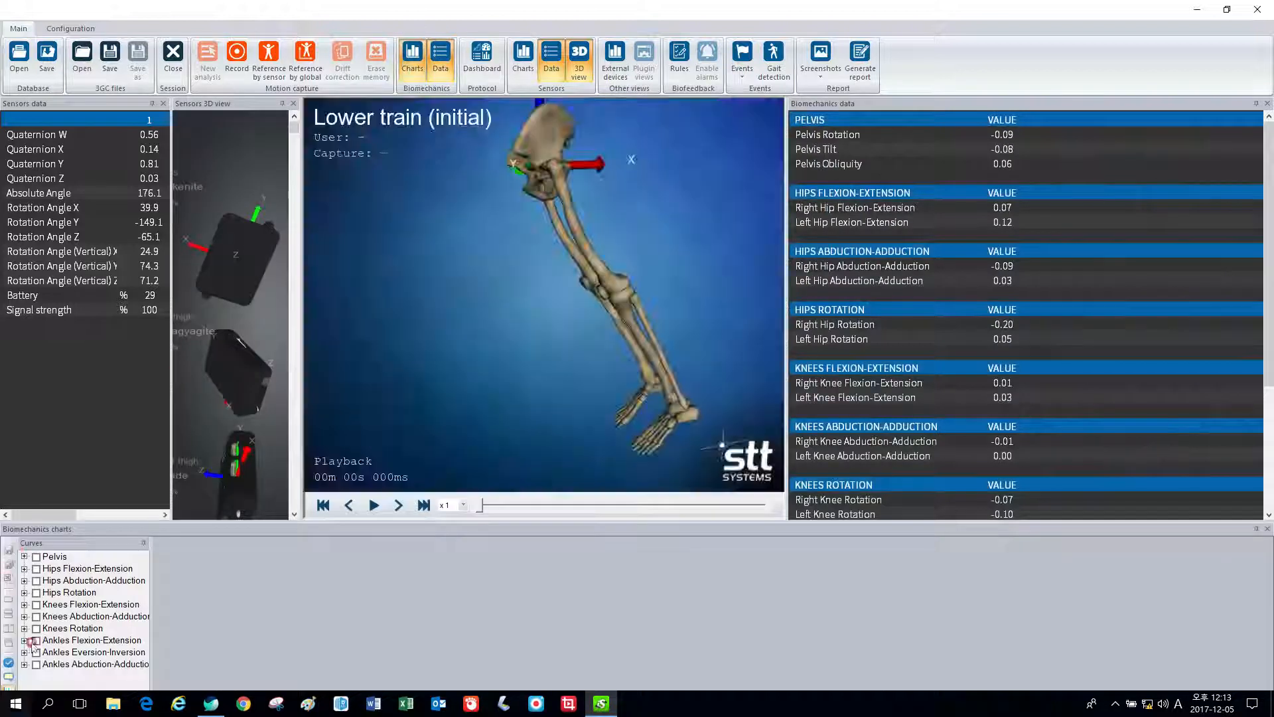
Expand the Hips Abduction-Adduction curves and plot only the black Right Hip Abduction-Adduction curve
{"action": "left_click", "coordinate": [16, 568]}
{"action": "left_click", "coordinate": [26, 628]}
{"action": "left_click", "coordinate": [27, 630]}
{"action": "scroll", "coordinate": [69, 617], "scroll_direction": "down", "scroll_amount": 3}
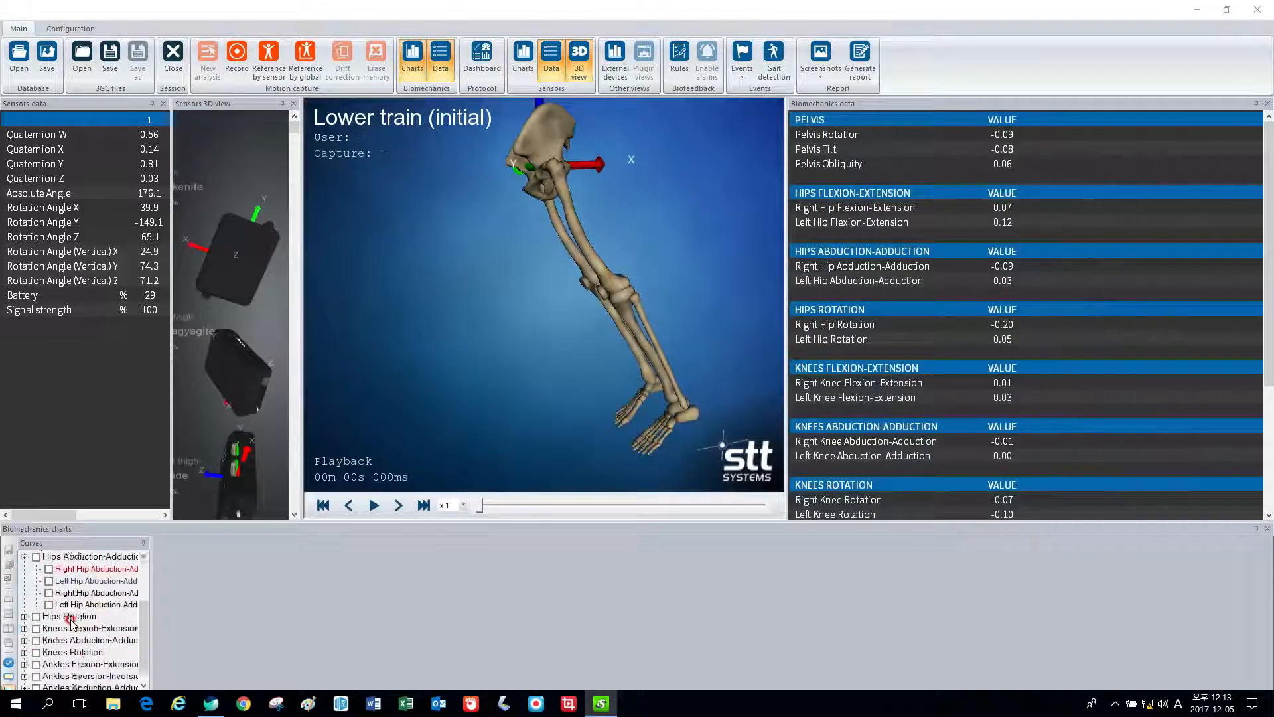
{"action": "left_click", "coordinate": [48, 581]}
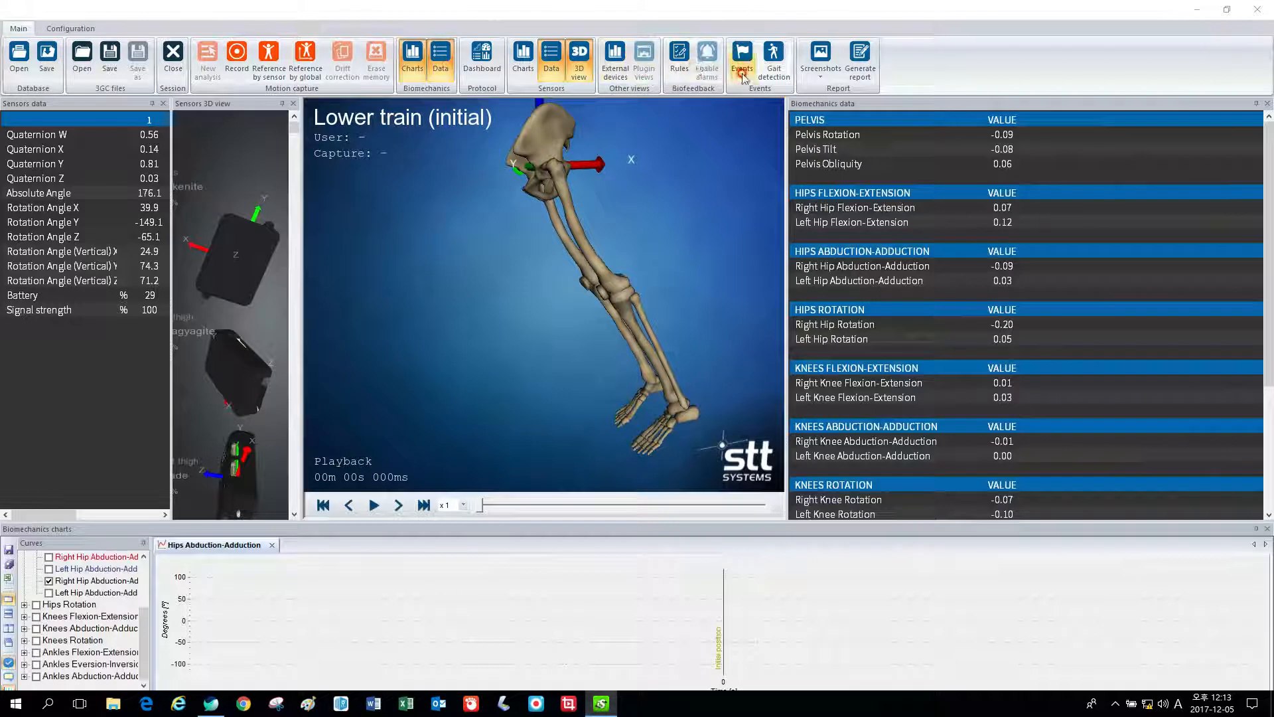
Cancel closing the session and save the capture to the second listed user in the database as Lower train (initial)
{"action": "left_click", "coordinate": [172, 54]}
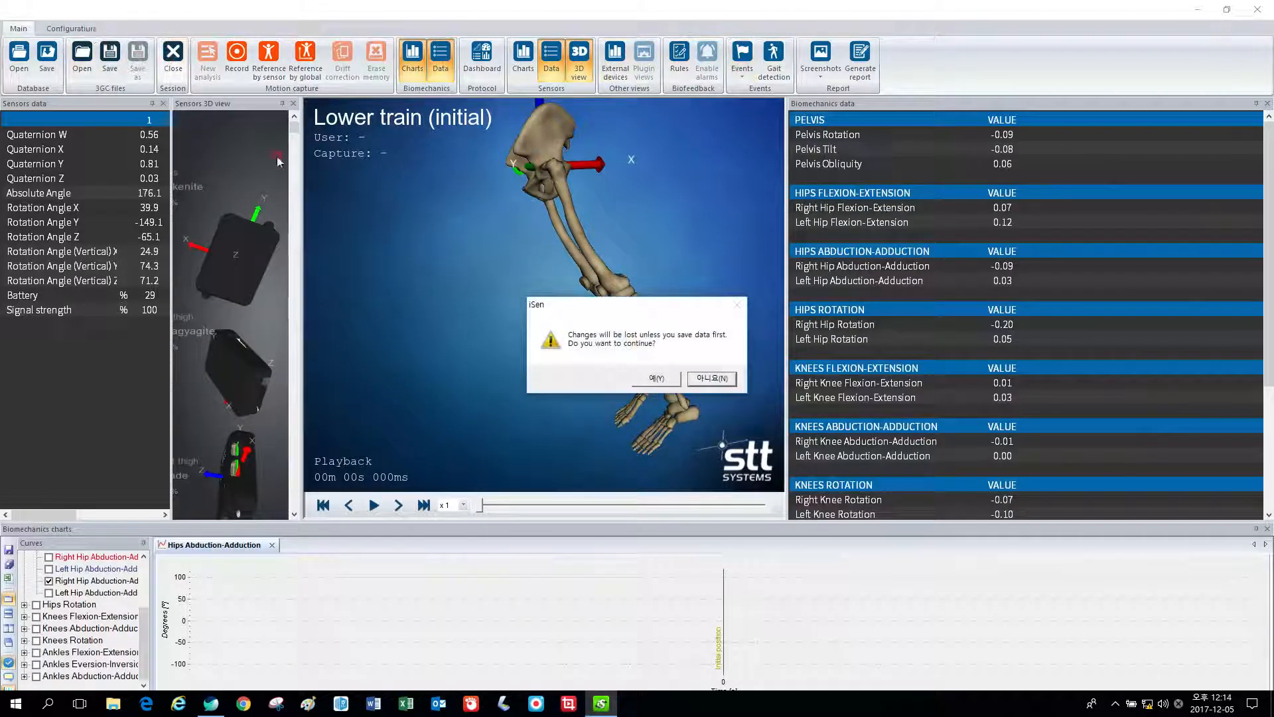
{"action": "left_click", "coordinate": [713, 377]}
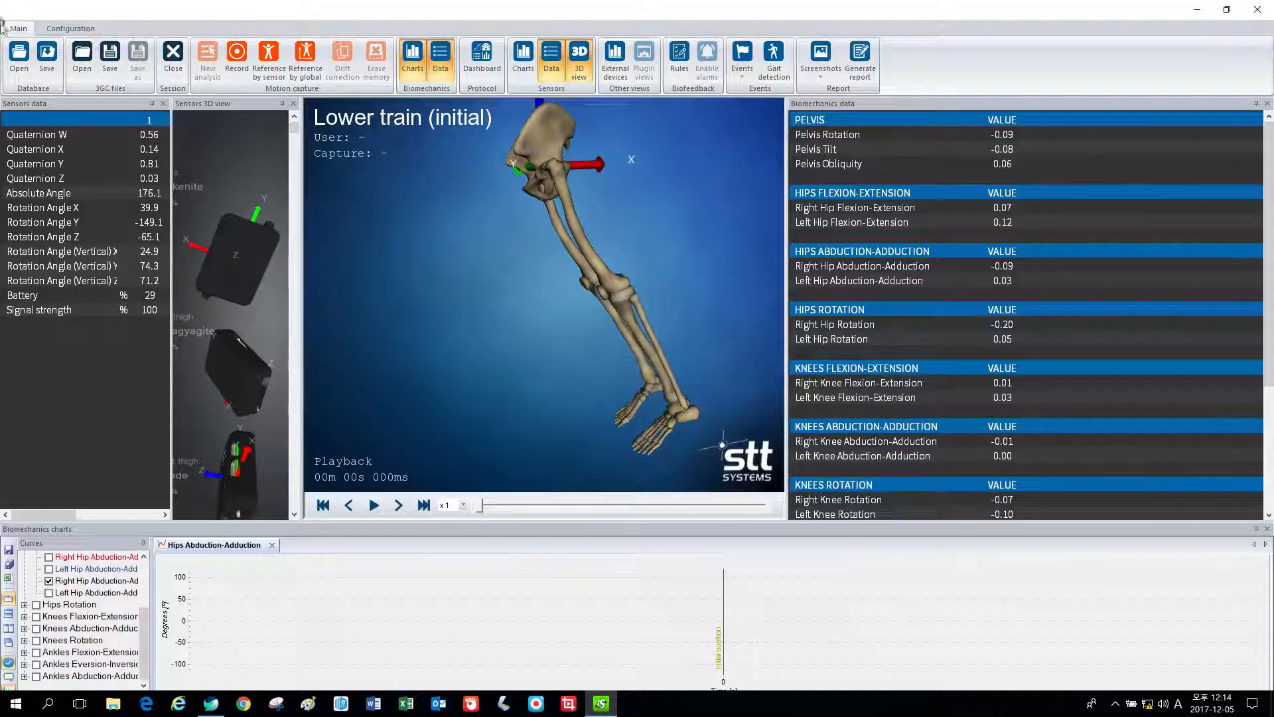
{"action": "left_click", "coordinate": [43, 69]}
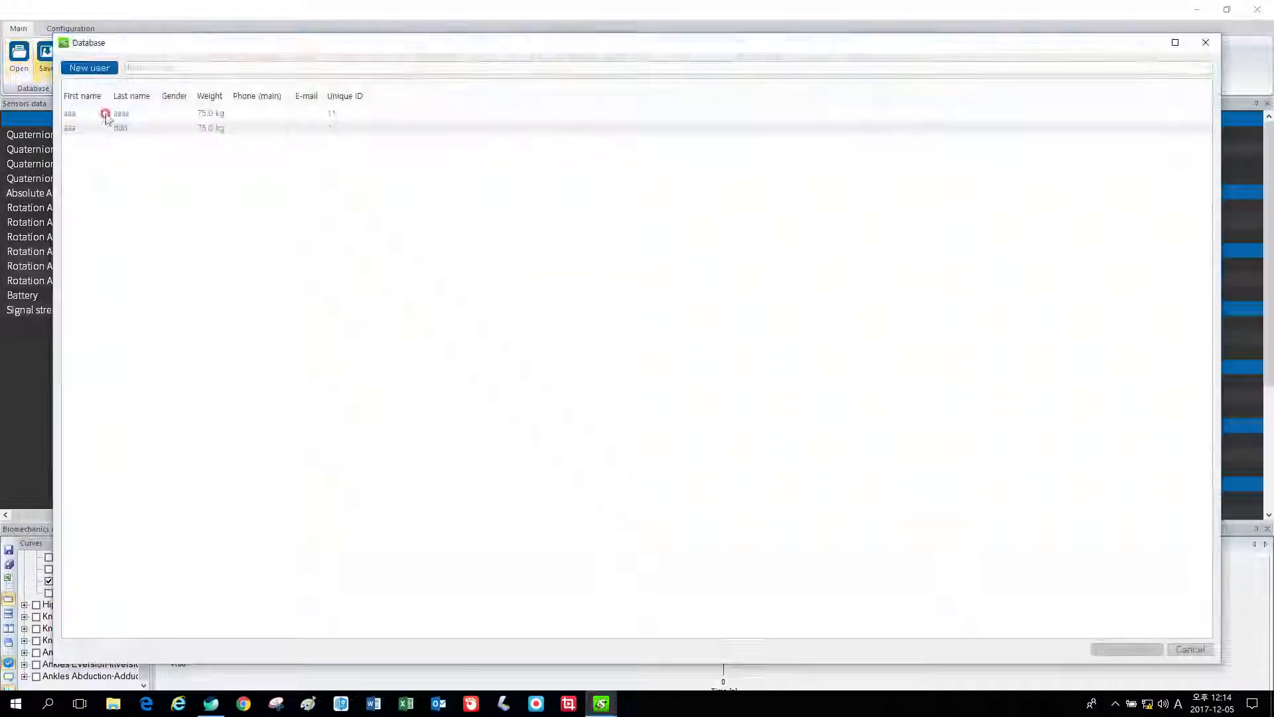
{"action": "left_click", "coordinate": [138, 122]}
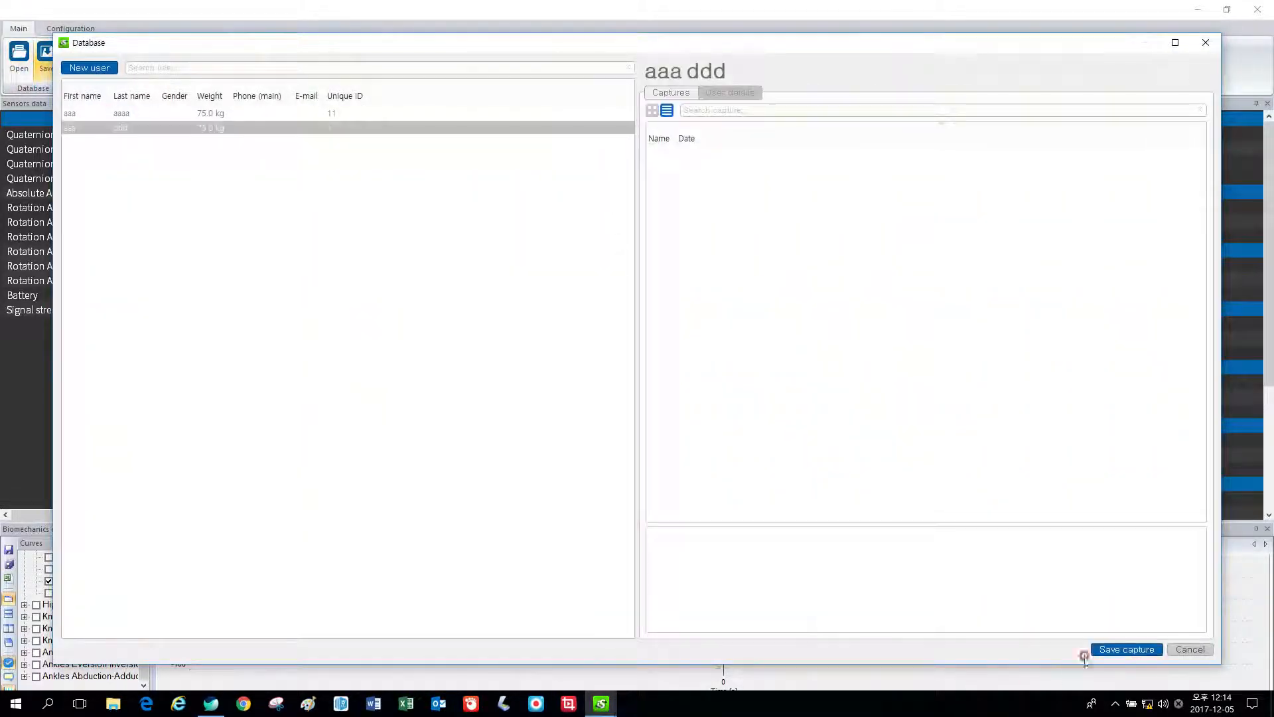
{"action": "left_click", "coordinate": [1130, 644]}
{"action": "left_click", "coordinate": [544, 329]}
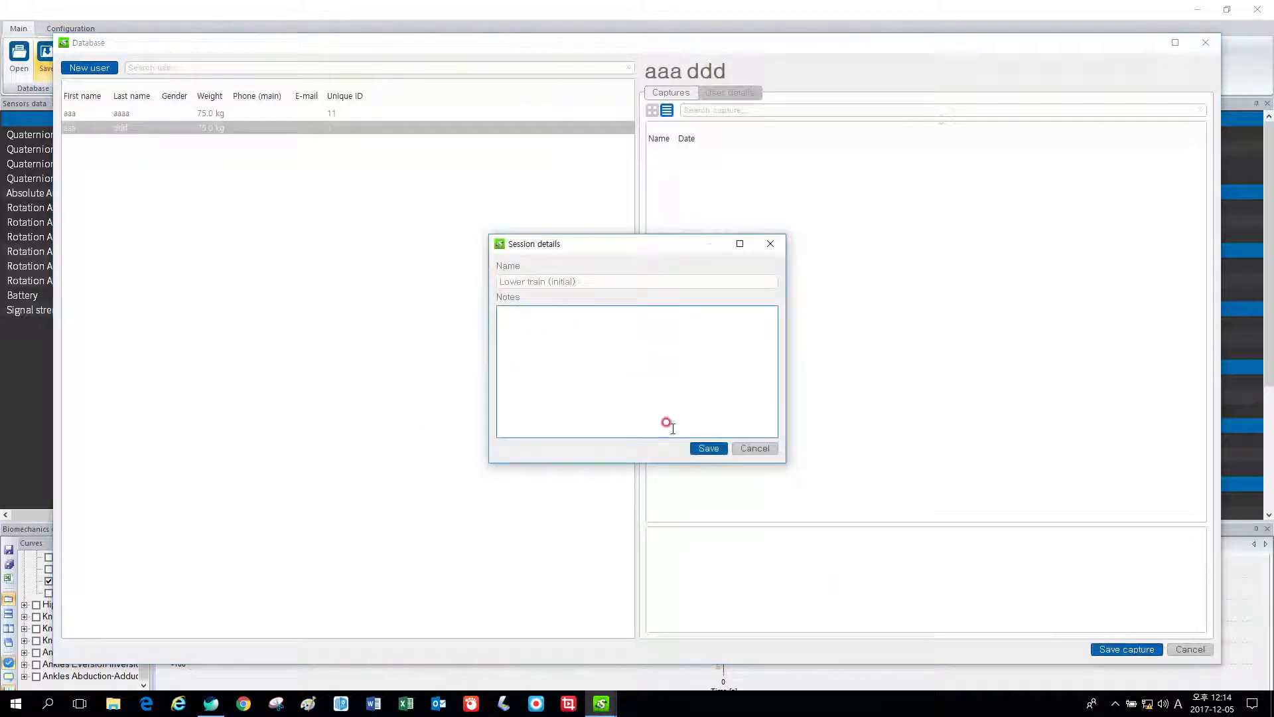
{"action": "left_click", "coordinate": [716, 449]}
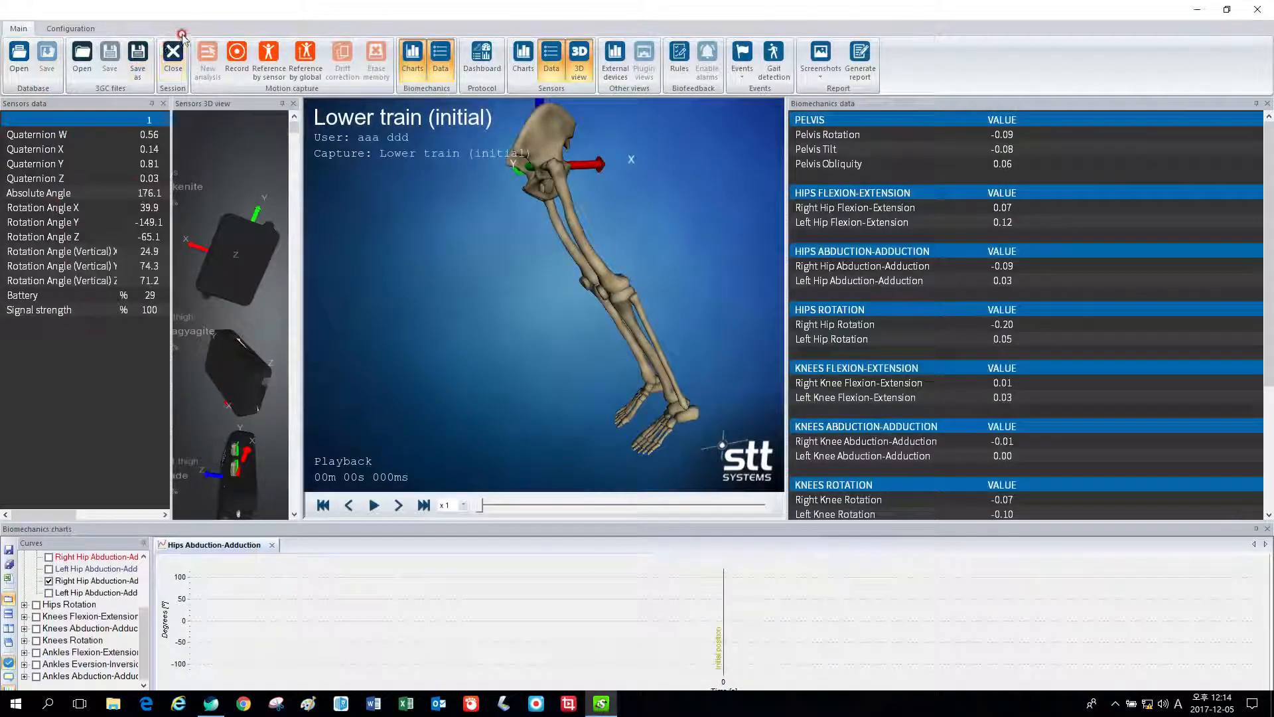
Close the current capture session and open the application settings
{"action": "left_click", "coordinate": [173, 54]}
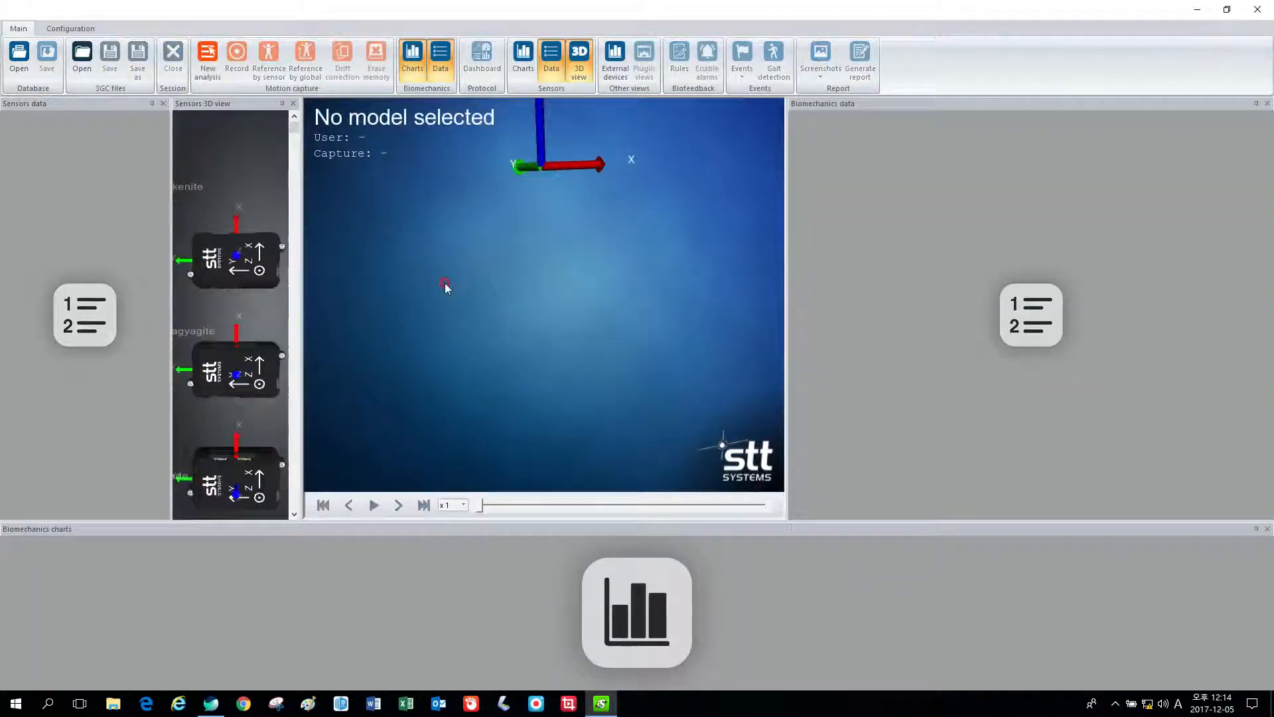
{"action": "left_click", "coordinate": [70, 28]}
{"action": "left_click", "coordinate": [19, 63]}
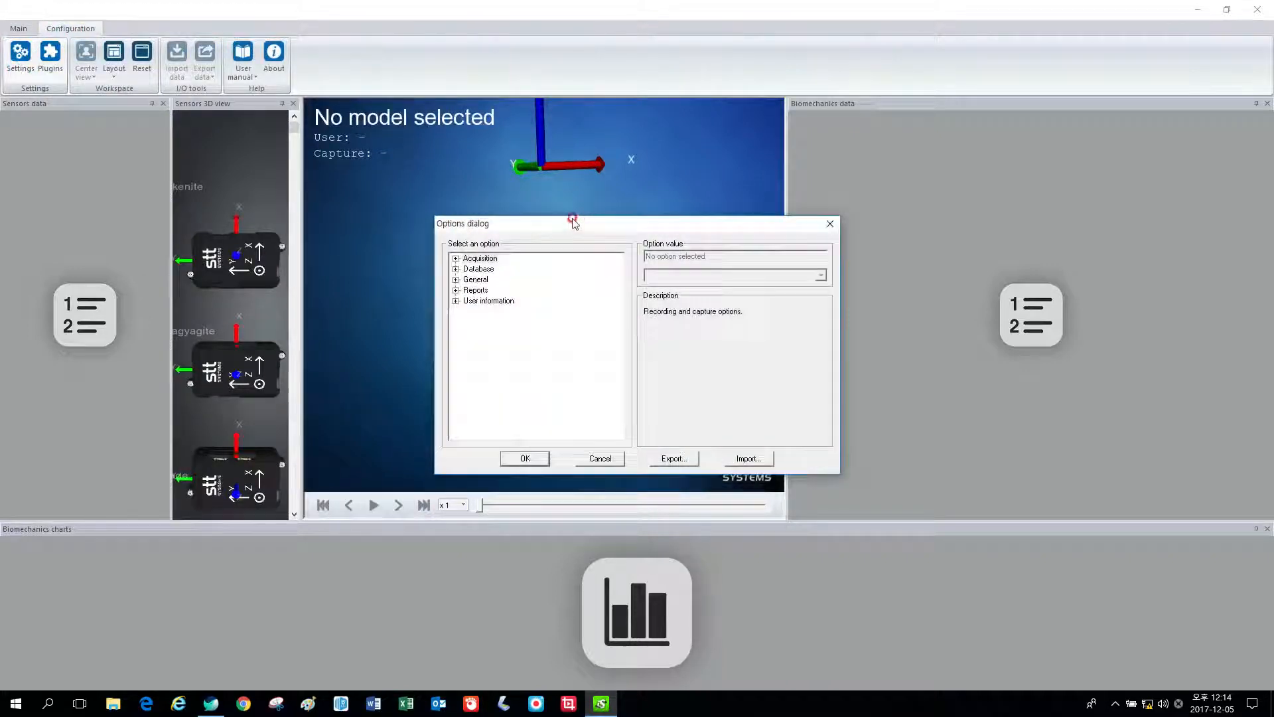
Expand the Acquisition, Database, General, Reports and User information options, view the Company option, and cancel the options dialog
{"action": "left_click", "coordinate": [456, 269]}
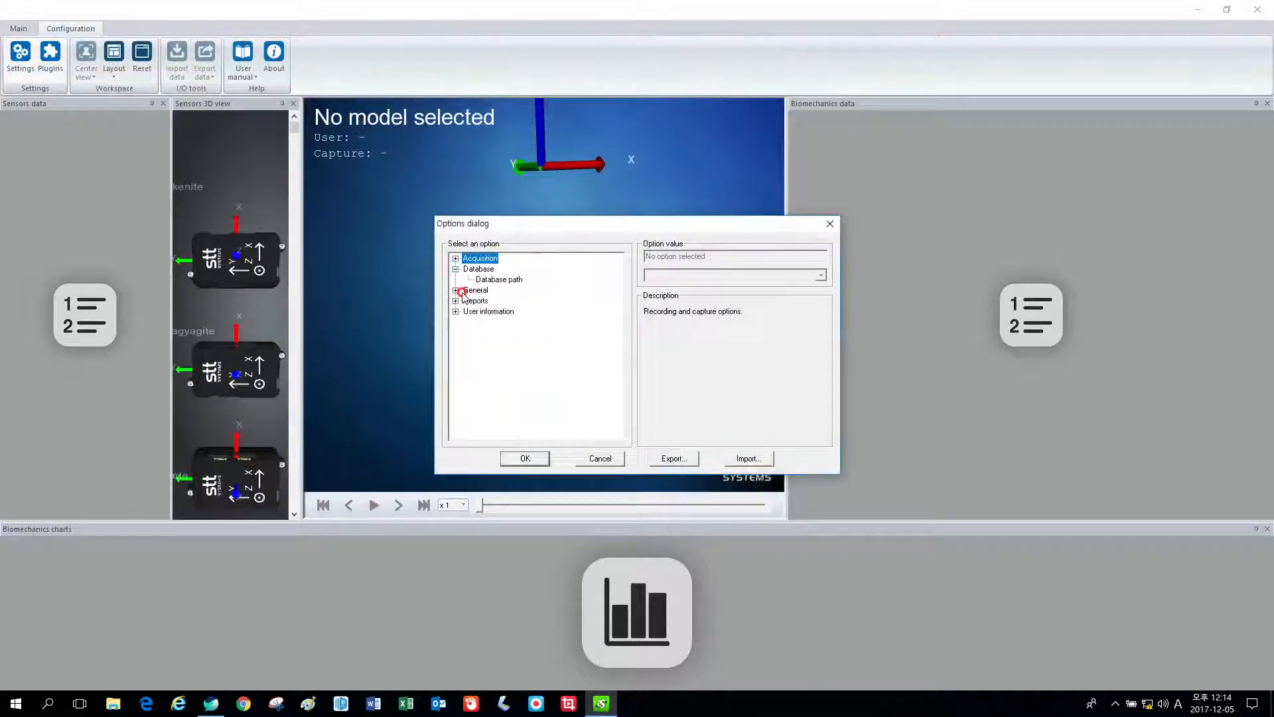
{"action": "left_click", "coordinate": [455, 290]}
{"action": "left_click", "coordinate": [456, 311]}
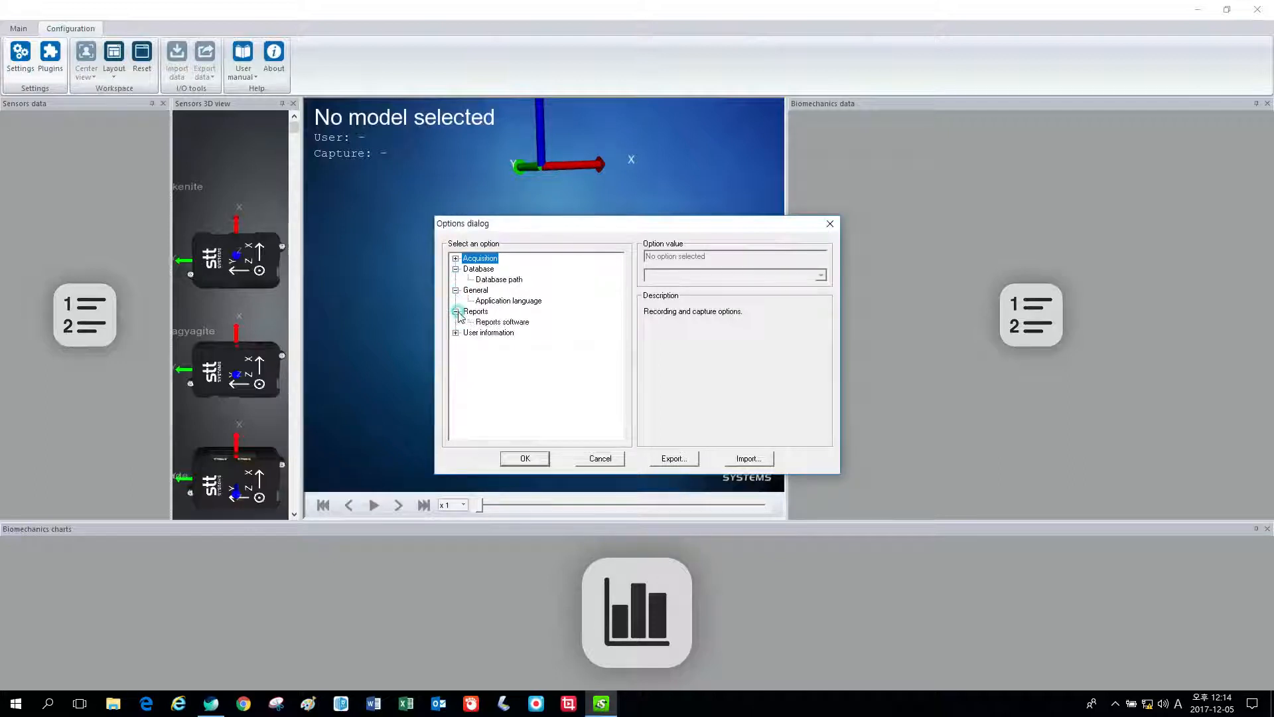
{"action": "left_click", "coordinate": [455, 258]}
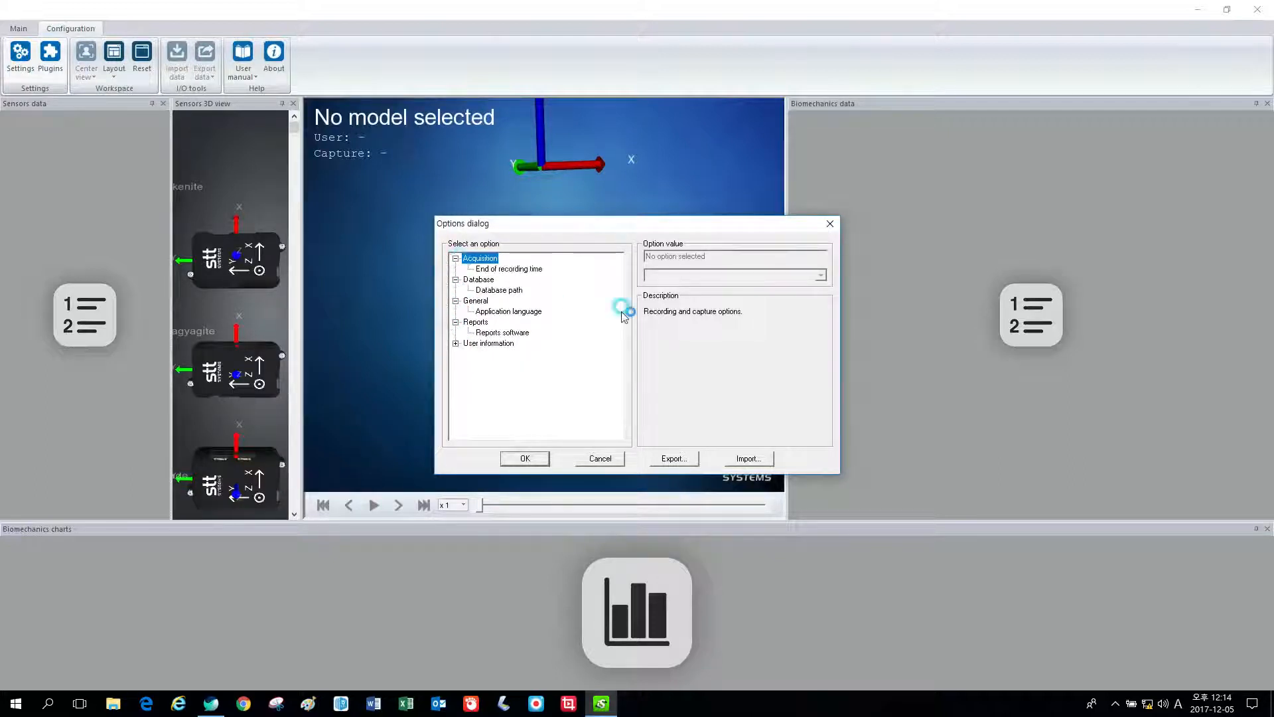
{"action": "left_click", "coordinate": [456, 343]}
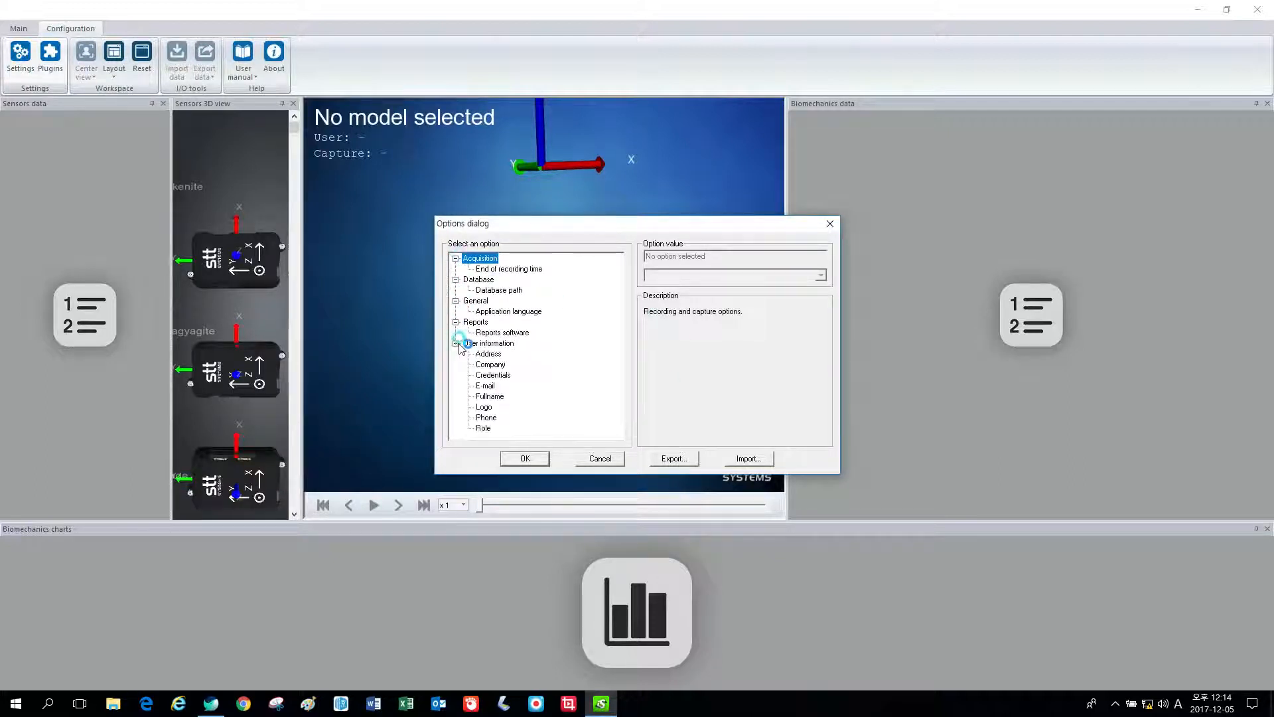
{"action": "left_click", "coordinate": [490, 365]}
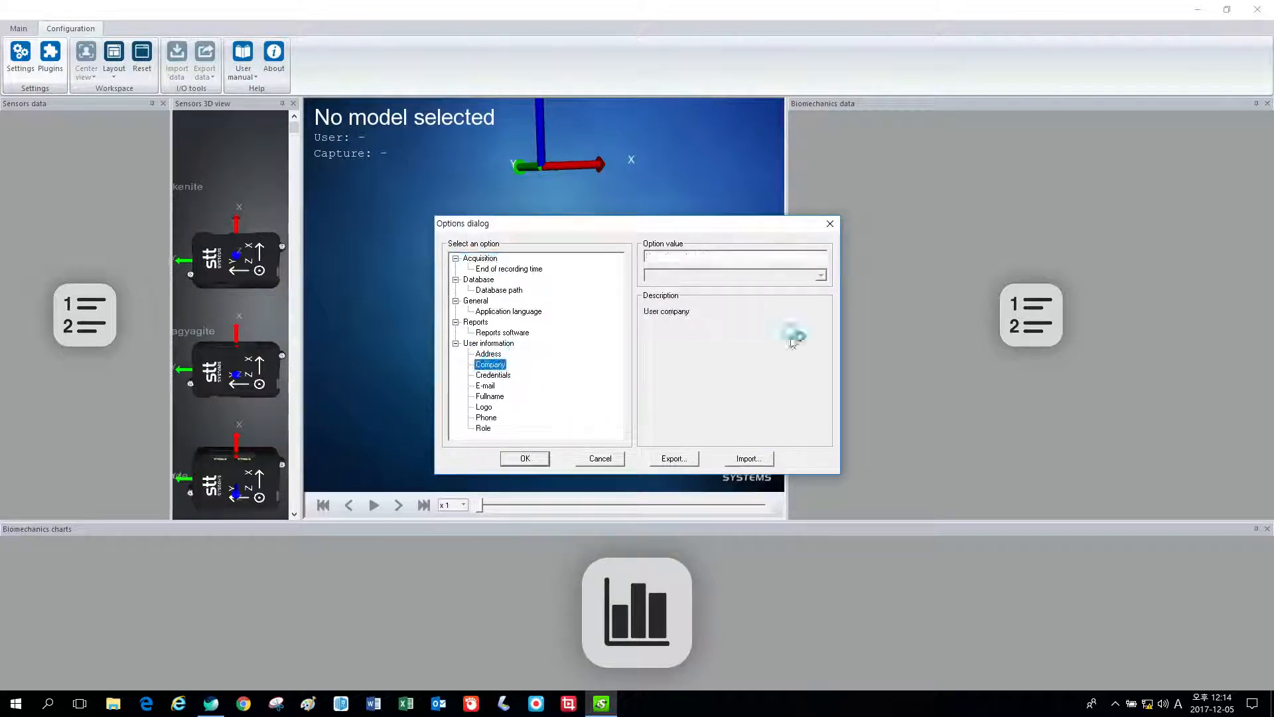
{"action": "left_click", "coordinate": [602, 457]}
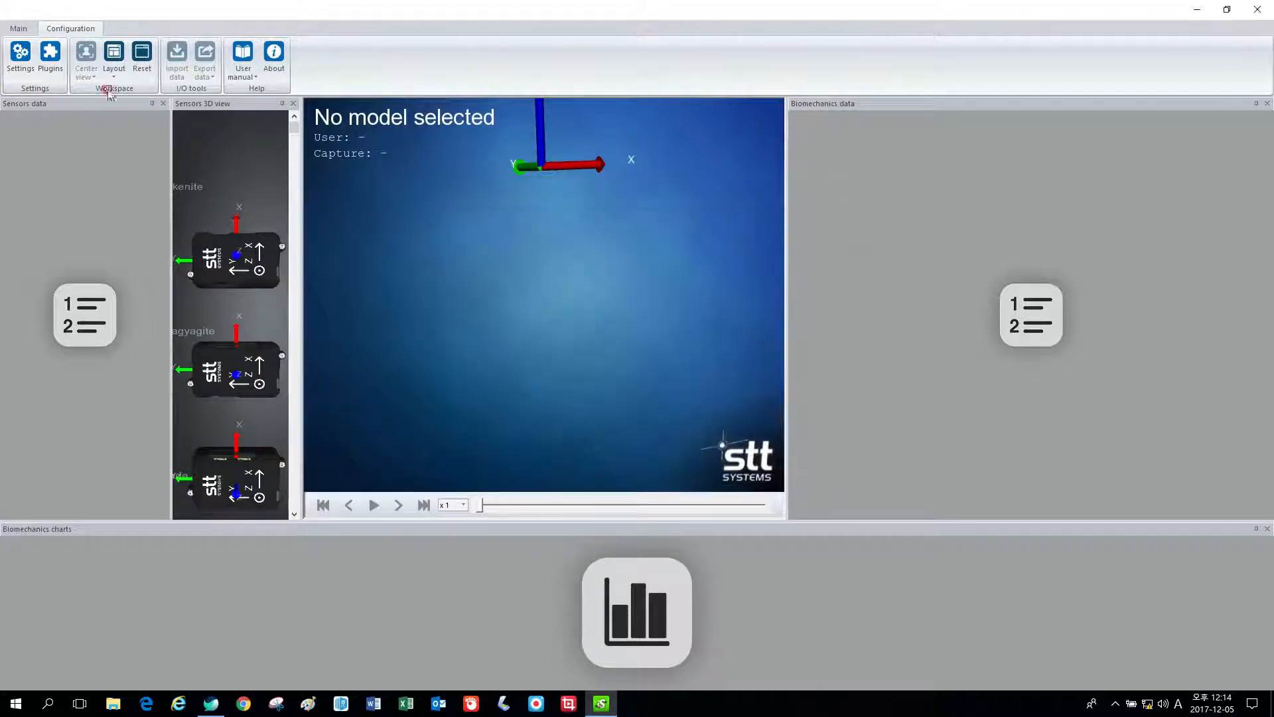
Enable the Video Capture and AMTI Data Link plugins
{"action": "left_click", "coordinate": [116, 68]}
{"action": "left_click", "coordinate": [50, 66]}
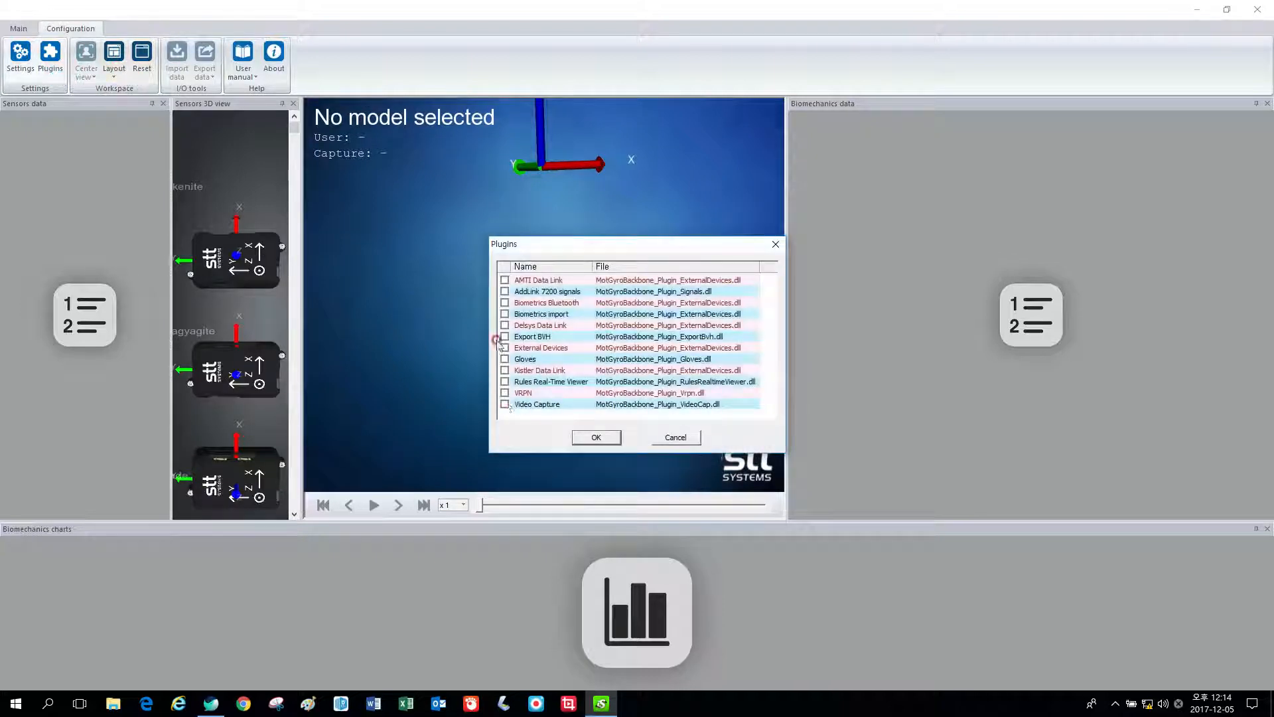
{"action": "left_click", "coordinate": [504, 302]}
{"action": "left_click", "coordinate": [506, 403]}
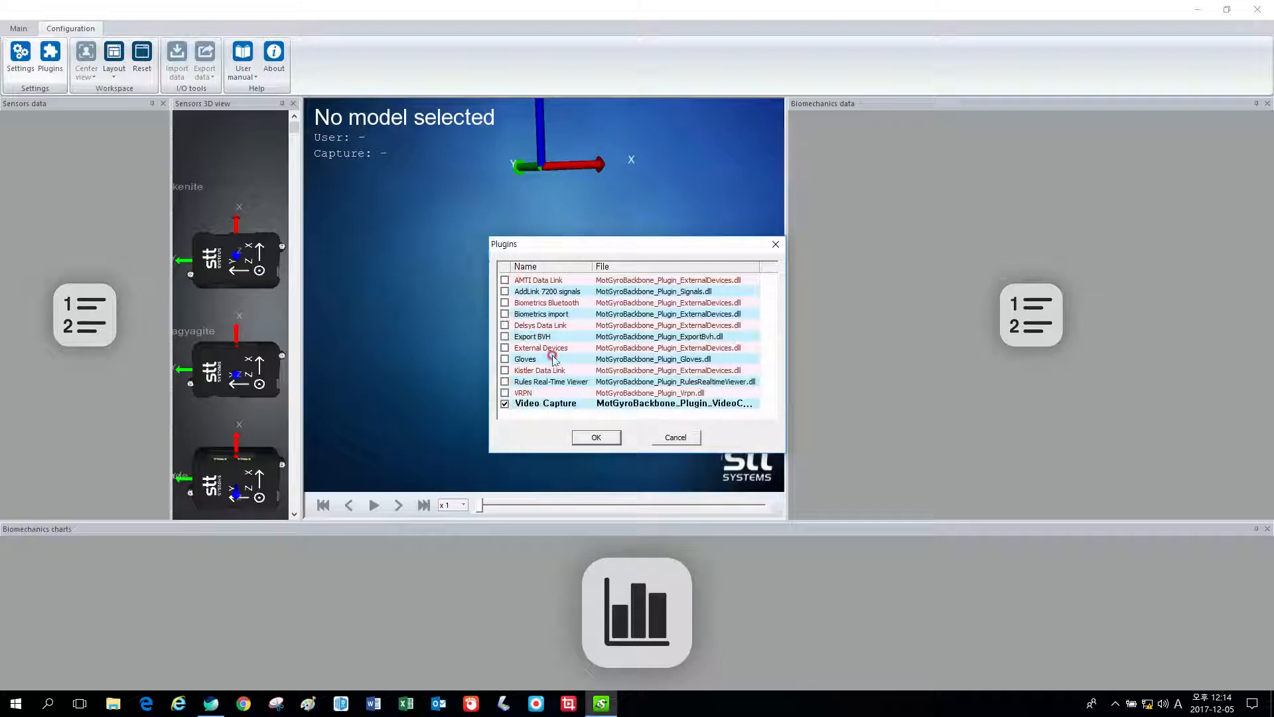
{"action": "left_click", "coordinate": [505, 278]}
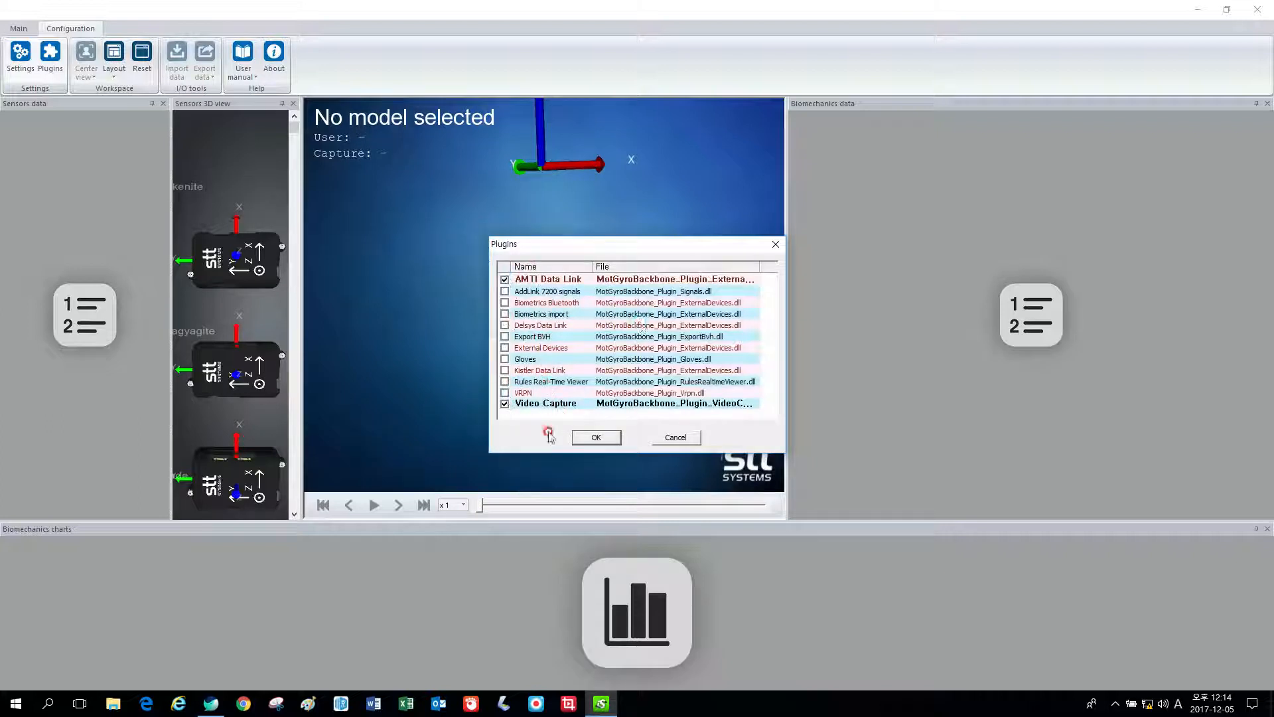
{"action": "left_click", "coordinate": [584, 439]}
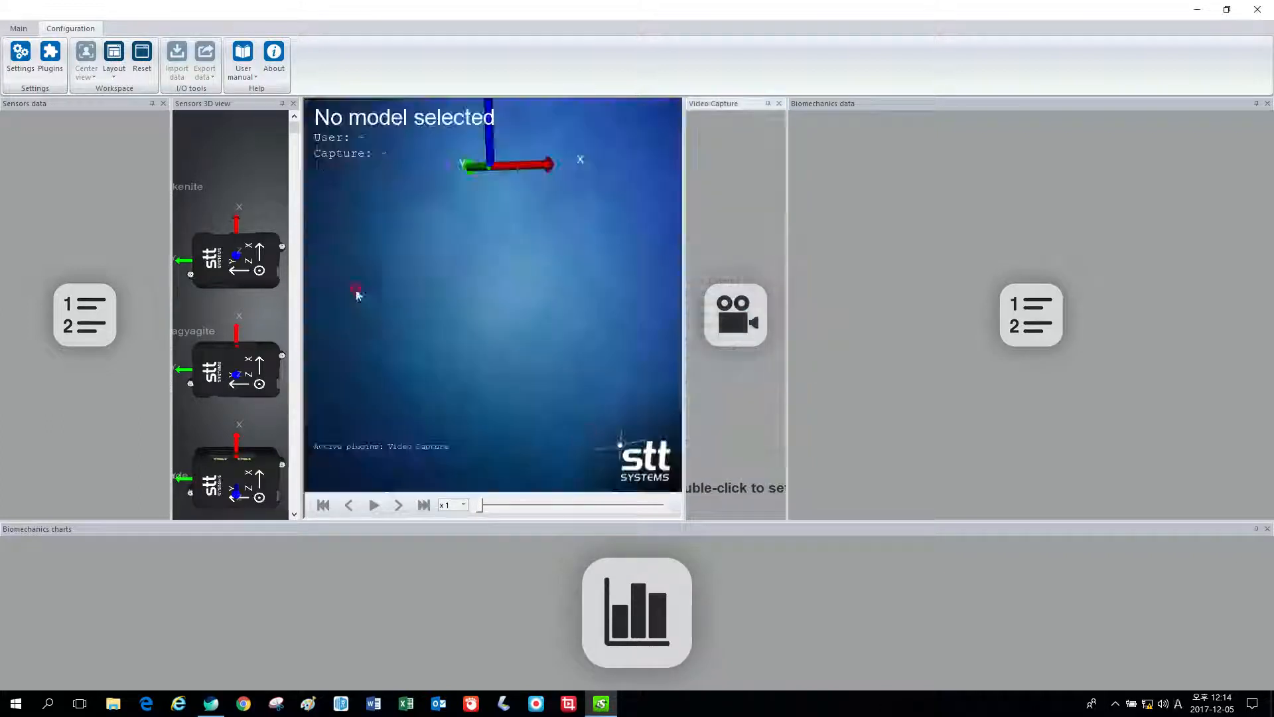
Show the external devices view with its peripherals charts
{"action": "left_click", "coordinate": [18, 27]}
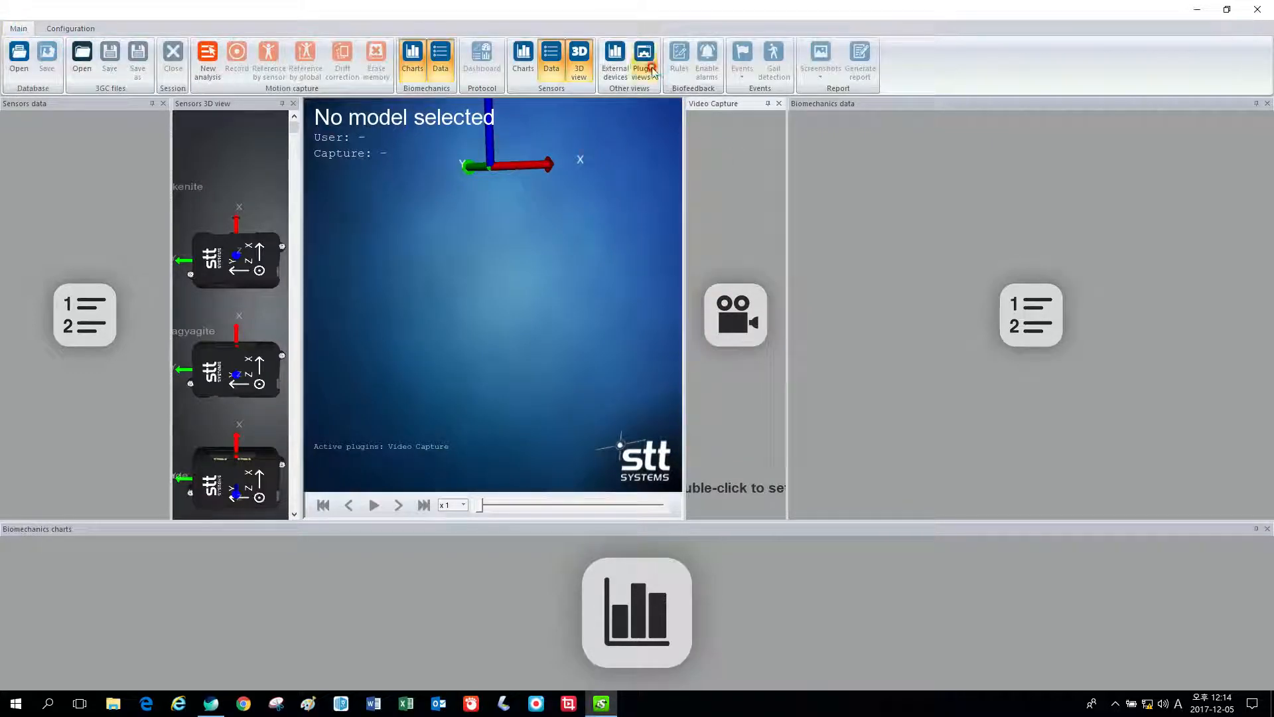
{"action": "left_click", "coordinate": [615, 78]}
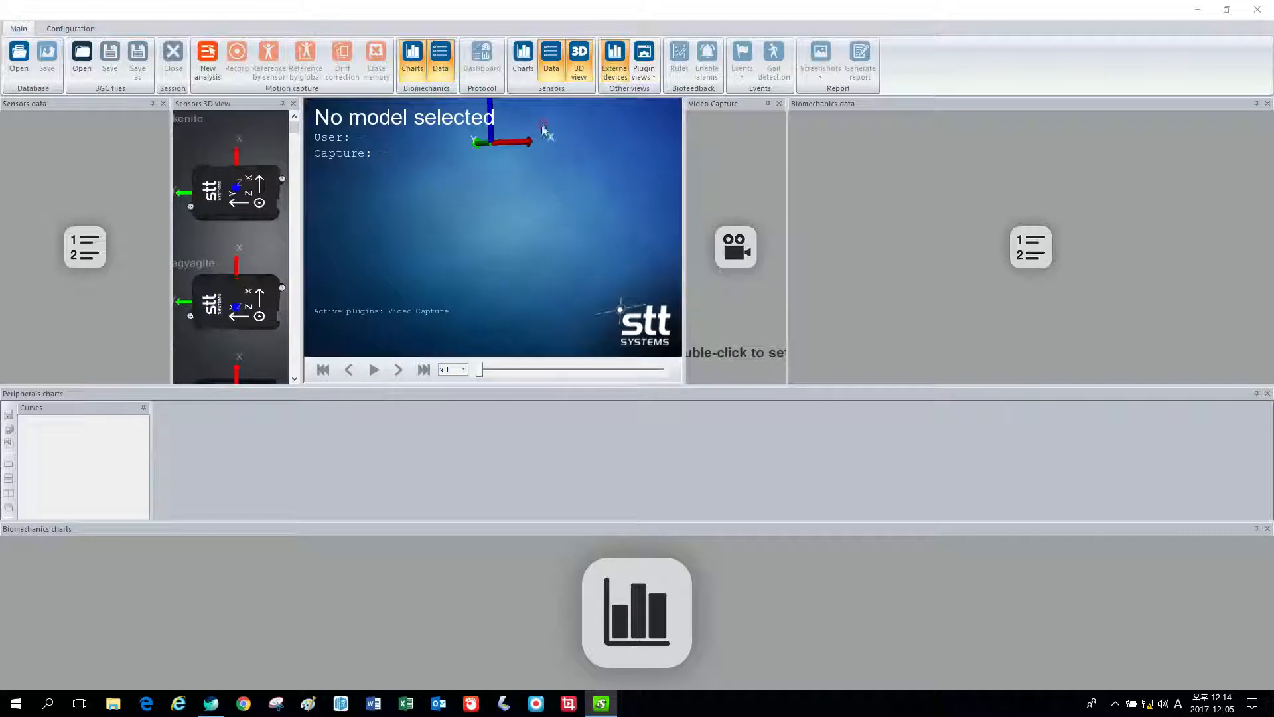
{"action": "left_click", "coordinate": [57, 105]}
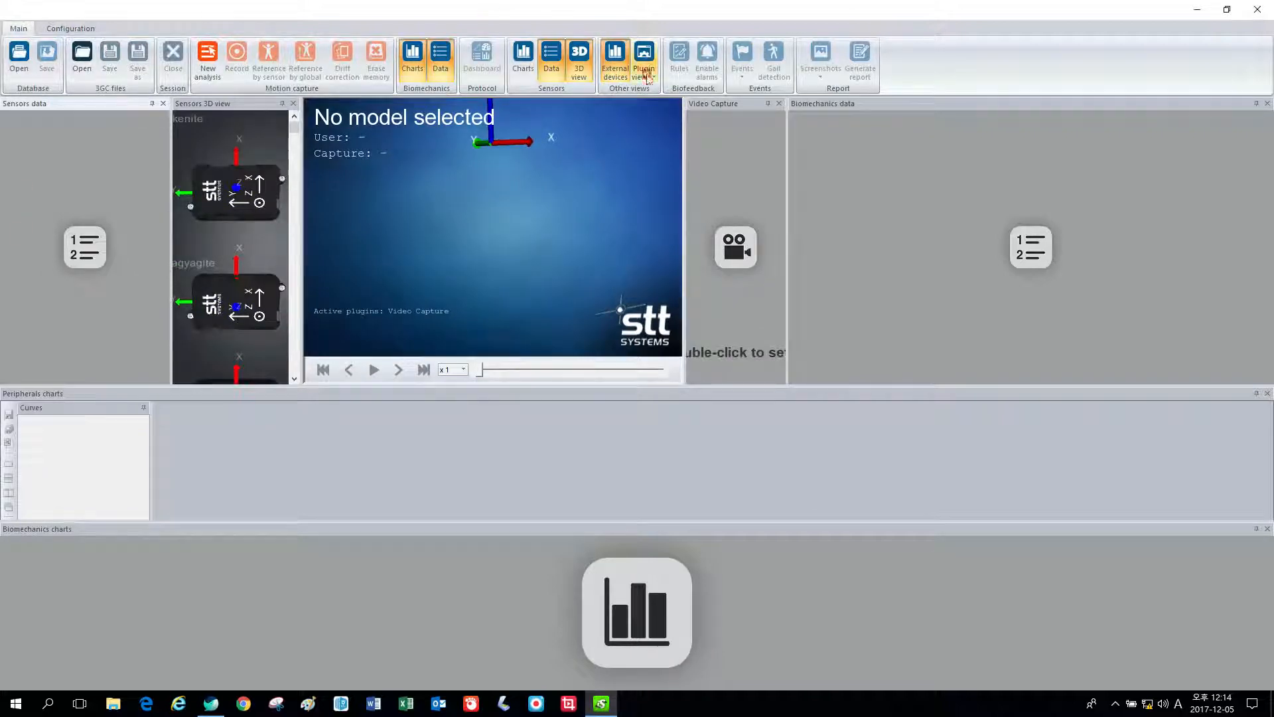
Hide and redisplay the Video Capture plugin view
{"action": "left_click", "coordinate": [643, 83]}
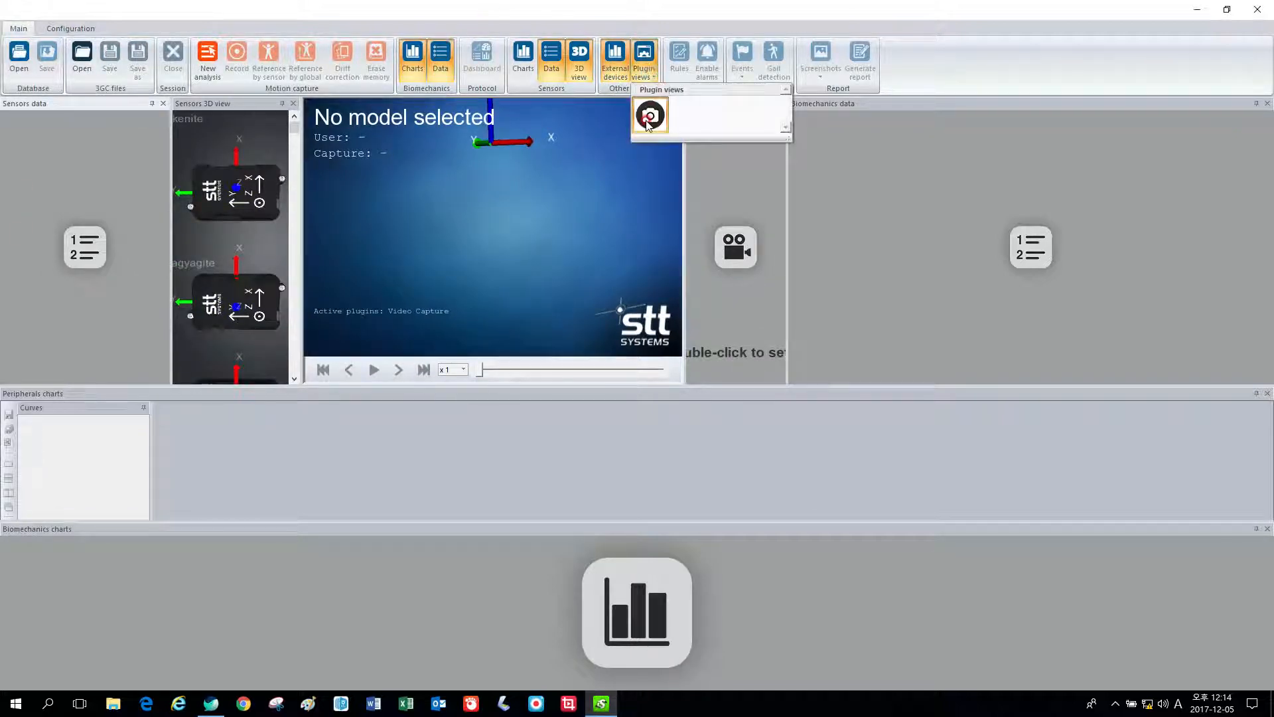
{"action": "left_click", "coordinate": [649, 117]}
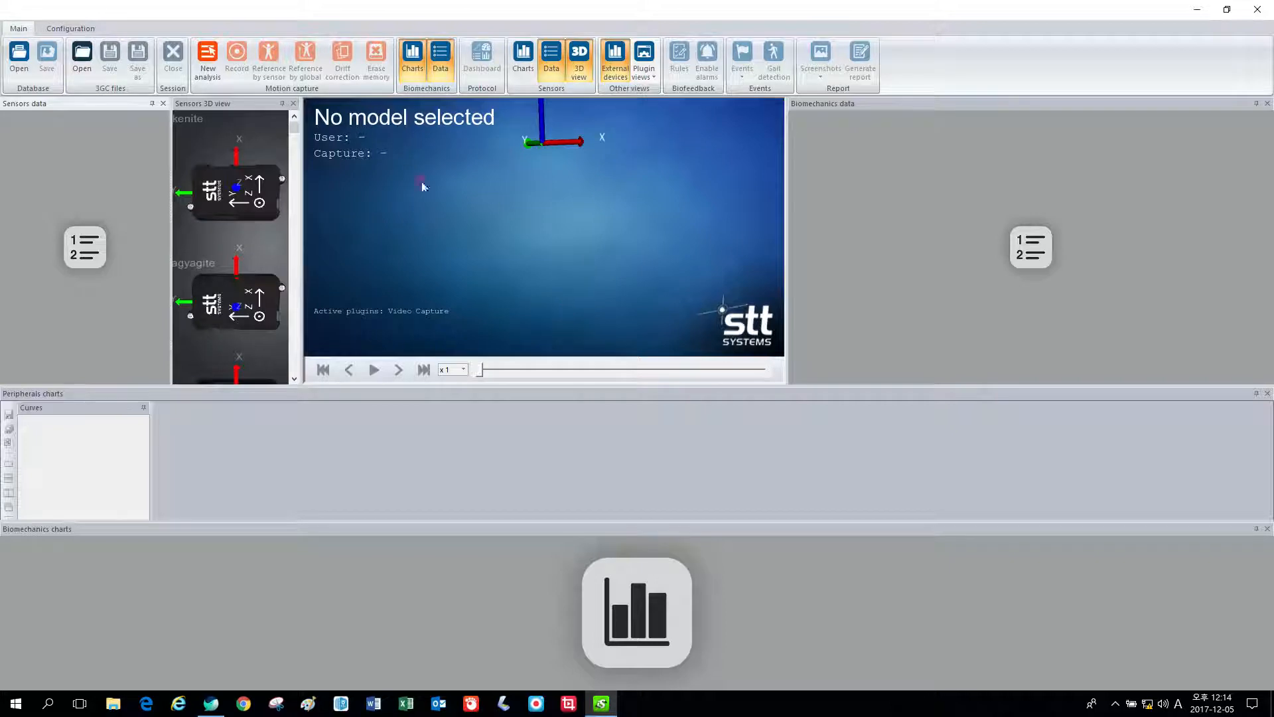
{"action": "left_click", "coordinate": [643, 73]}
{"action": "left_click", "coordinate": [654, 118]}
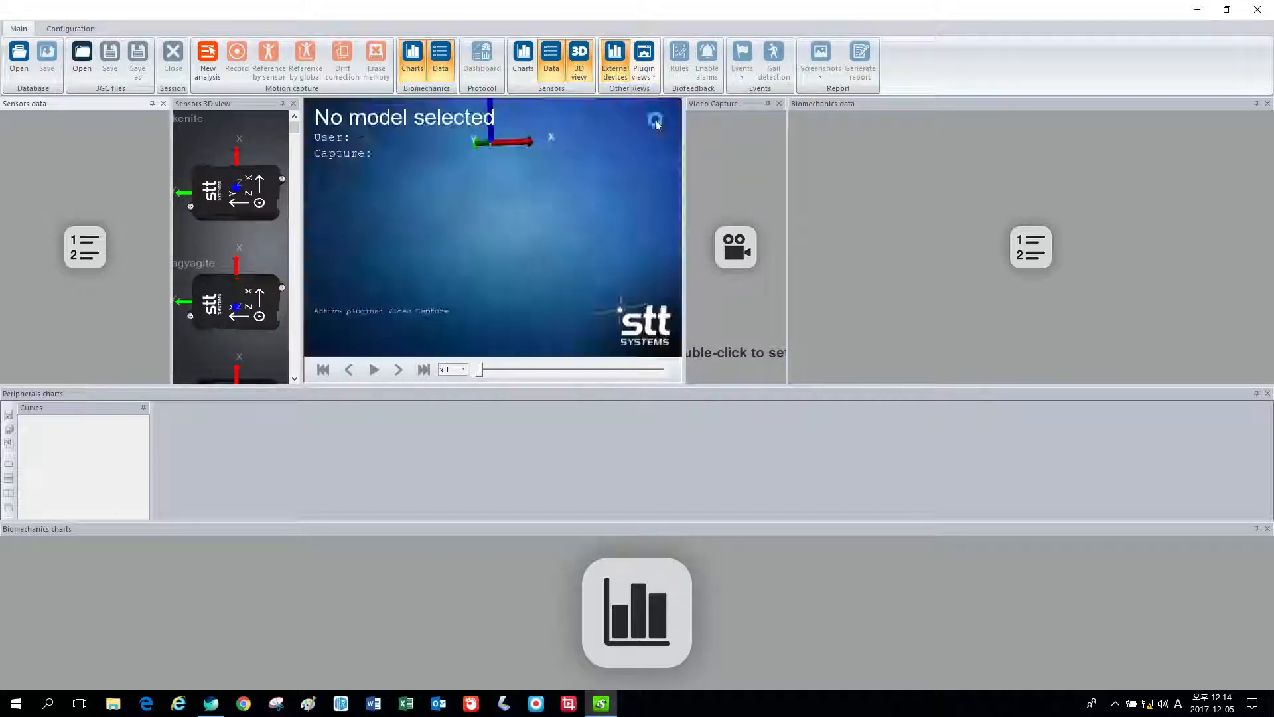
Set the video capture camera to LG HD WebCam at 640 x 480 resolution and close the camera settings
{"action": "double_click", "coordinate": [738, 355]}
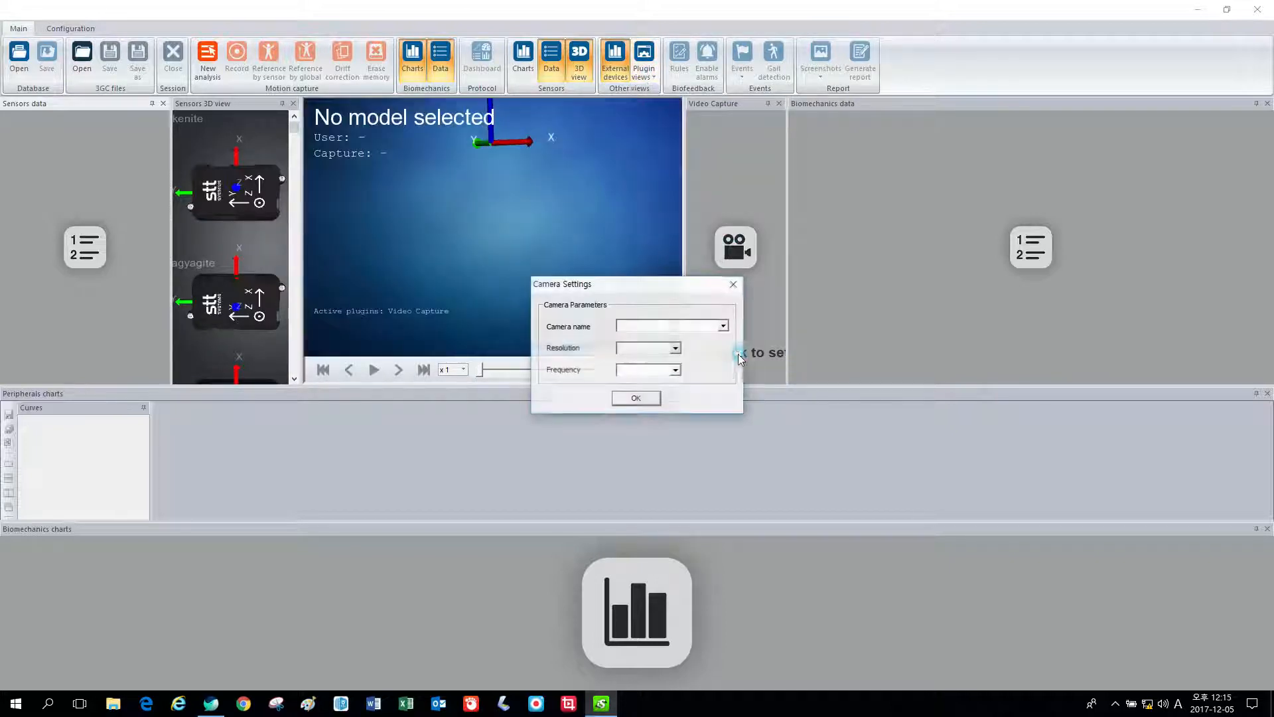
{"action": "left_click", "coordinate": [677, 324]}
{"action": "left_click", "coordinate": [671, 342]}
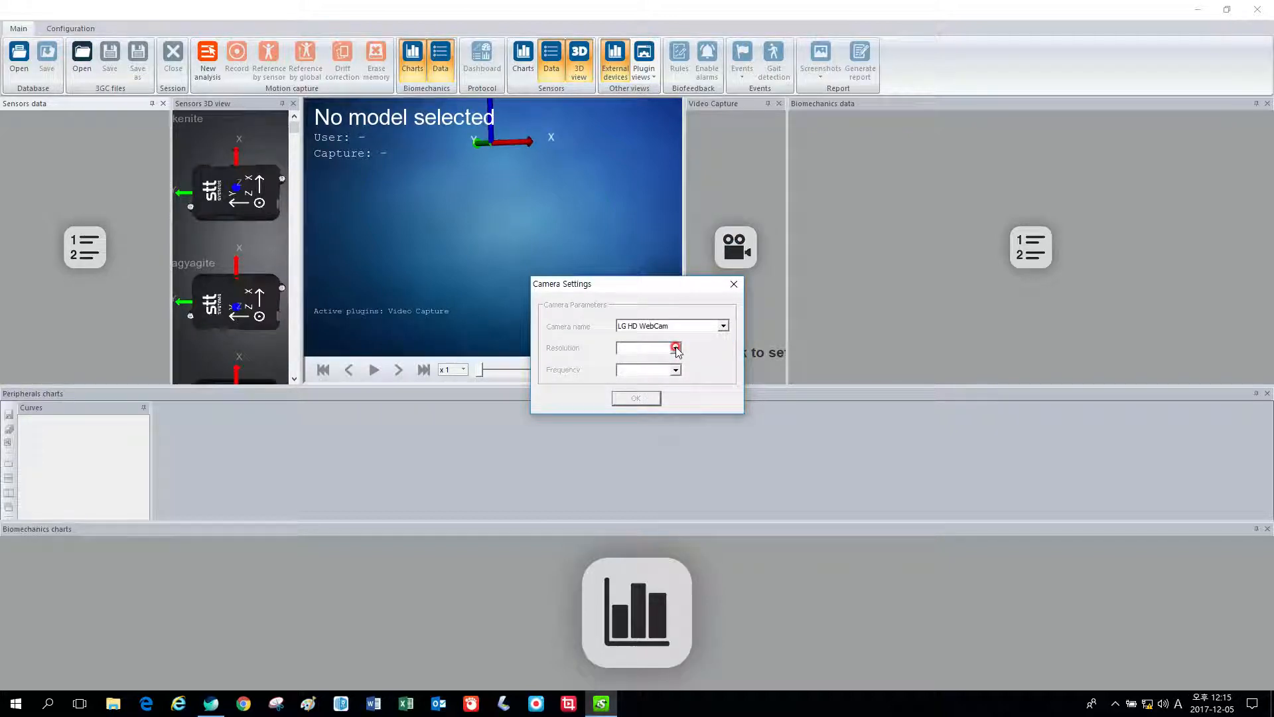
{"action": "left_click", "coordinate": [675, 348]}
{"action": "left_click", "coordinate": [647, 397]}
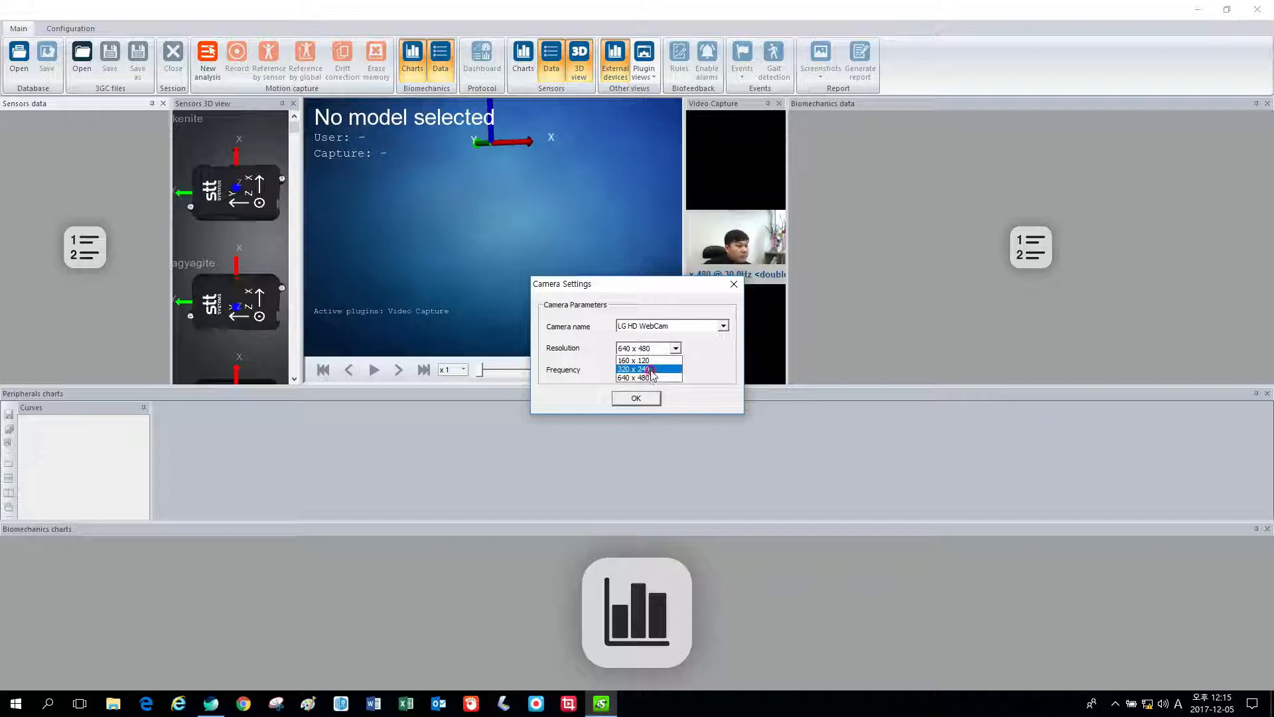
{"action": "left_click", "coordinate": [734, 284]}
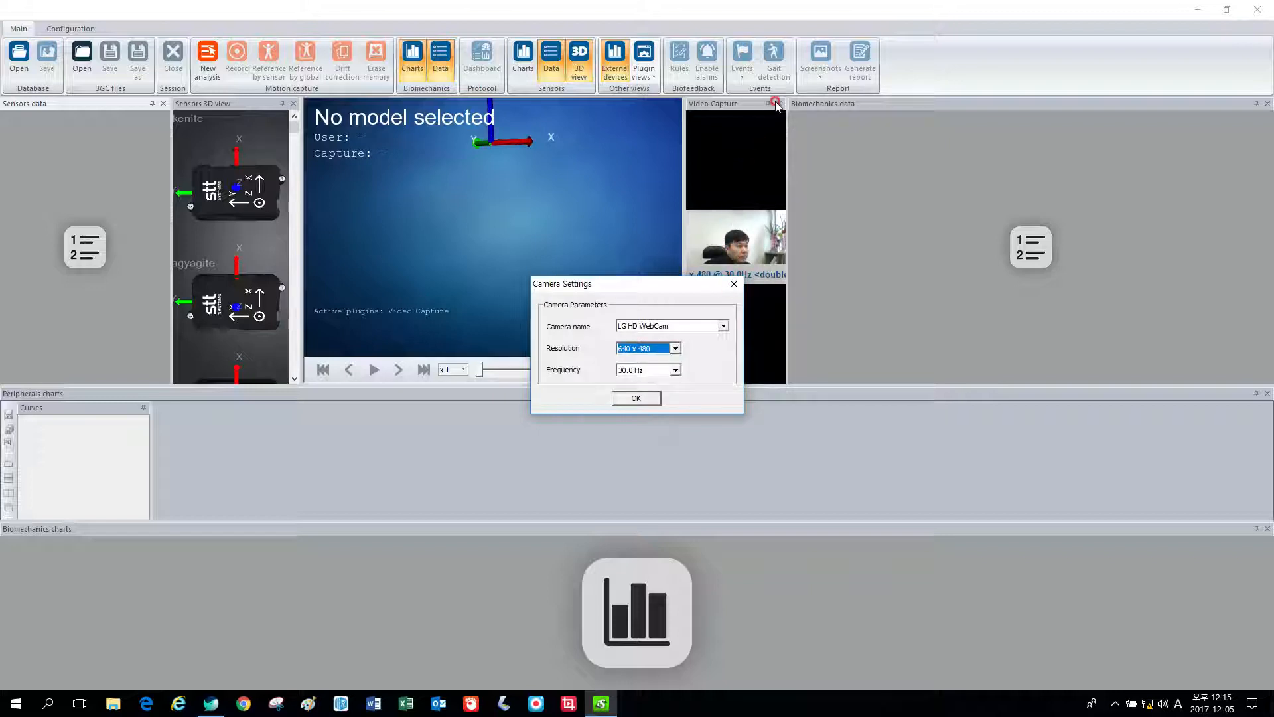
{"action": "left_click", "coordinate": [734, 285]}
{"action": "left_click", "coordinate": [395, 423]}
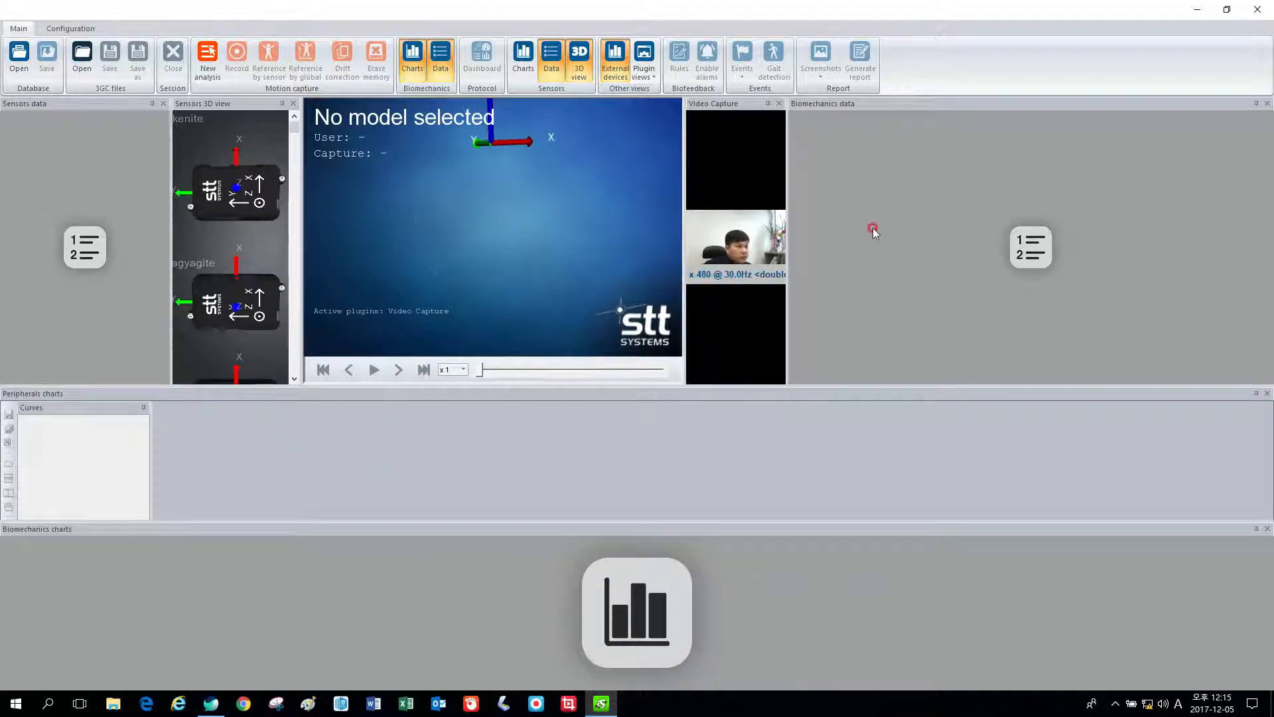
{"action": "left_click", "coordinate": [1169, 670]}
{"action": "left_click", "coordinate": [1117, 704]}
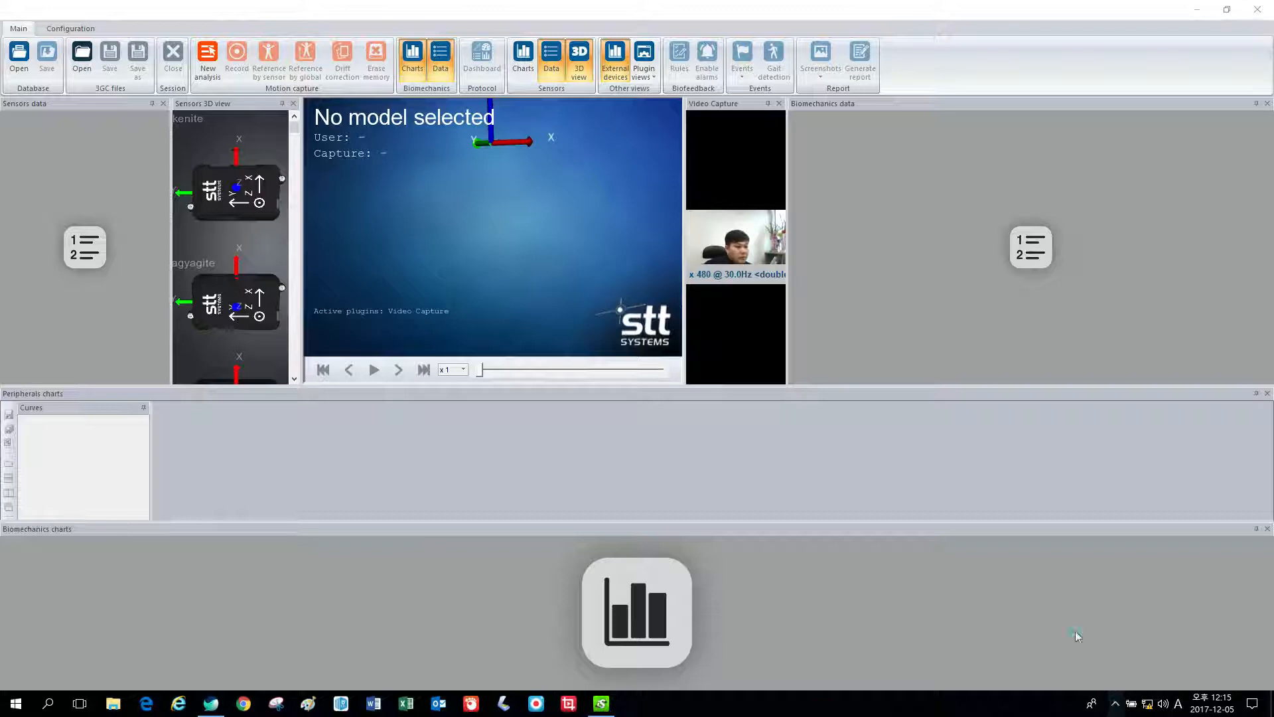
Close the Video Capture view
{"action": "left_click", "coordinate": [779, 104]}
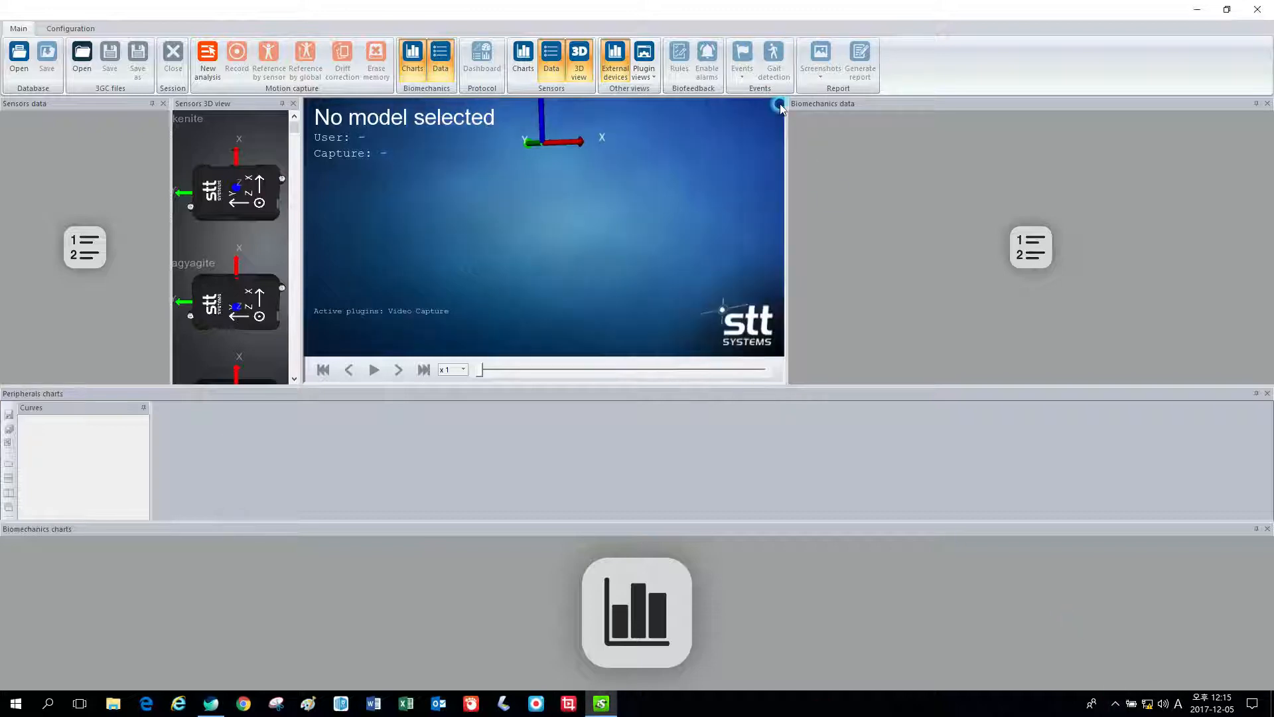